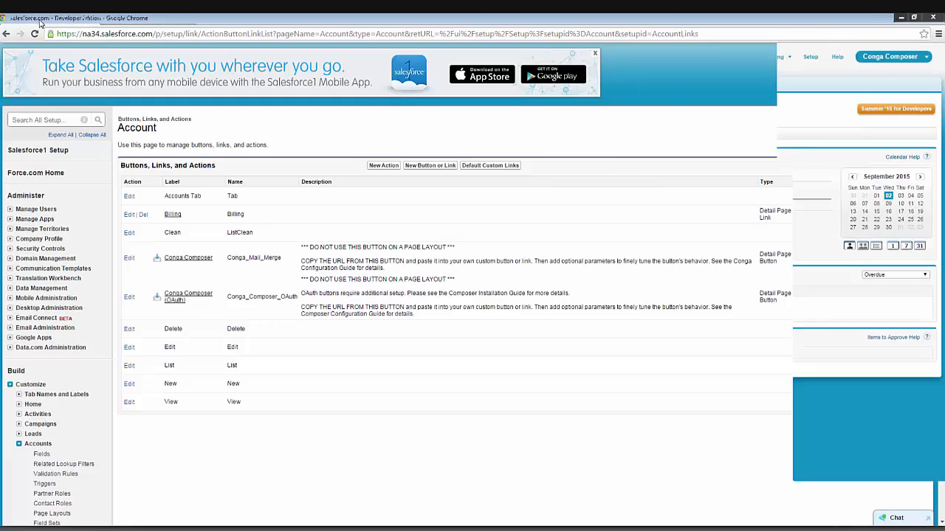
# Copy the button URL from the managed Conga Composer button in the Account object's buttons and links.
pyautogui.click(144, 19)
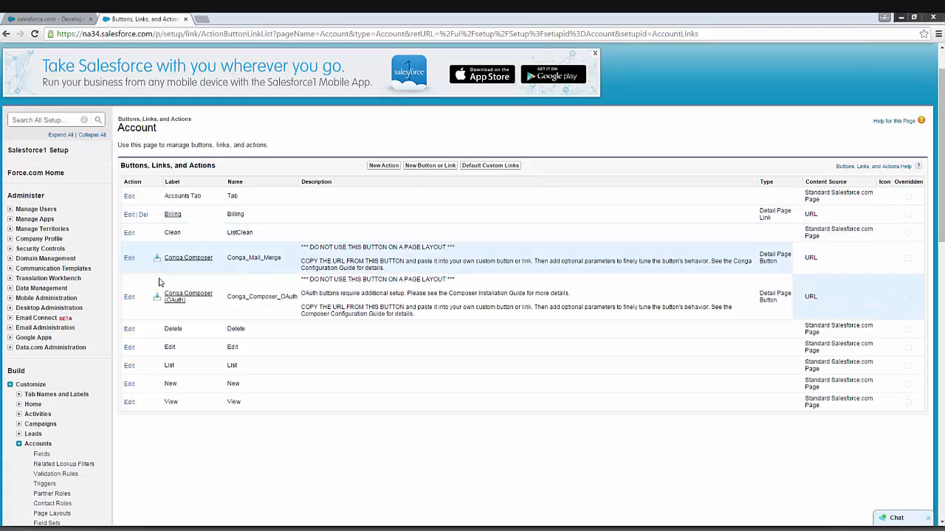
pyautogui.click(186, 260)
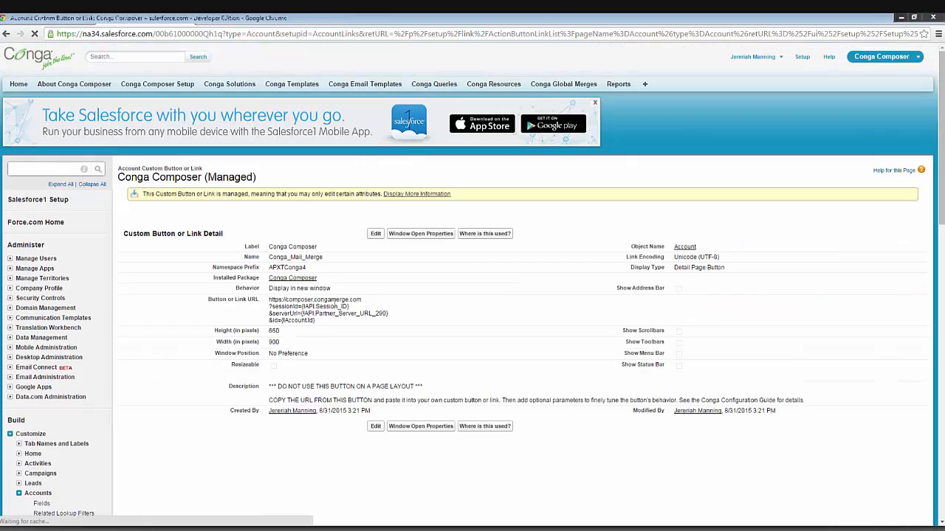
pyautogui.moveTo(327, 324); pyautogui.dragTo(271, 301)
pyautogui.hotkey('ctrl', 'c')
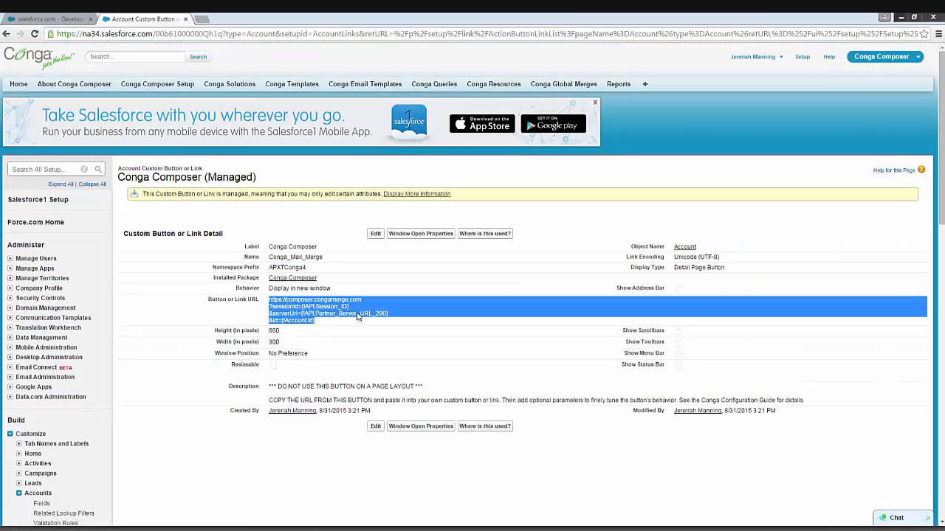
# Draft a new Account detail page button labelled Account Summary, using the copied Conga Composer URL as its content.
pyautogui.hotkey('alt', 'Left')
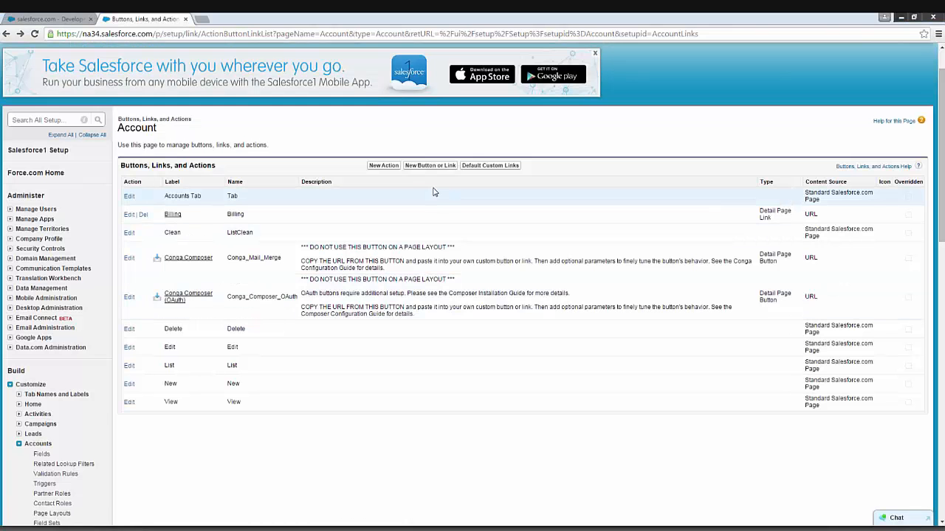
pyautogui.click(424, 166)
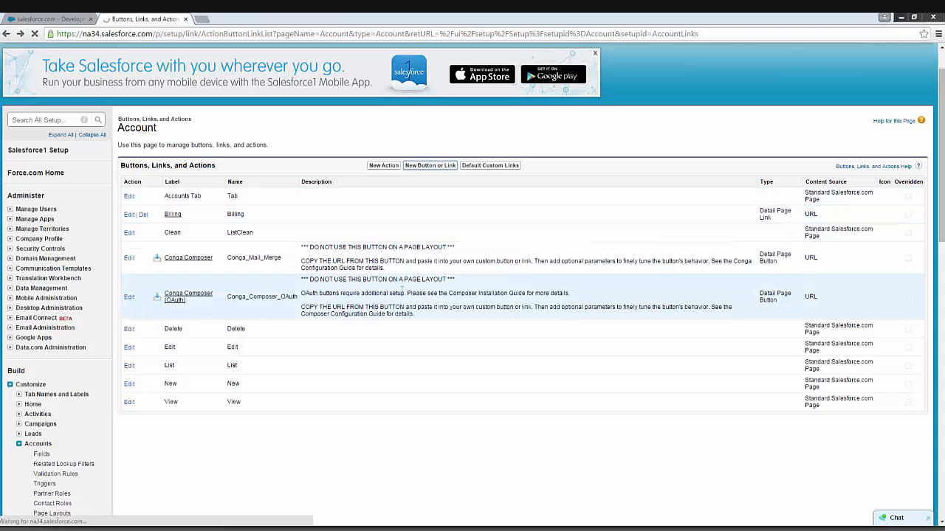
pyautogui.write('A')
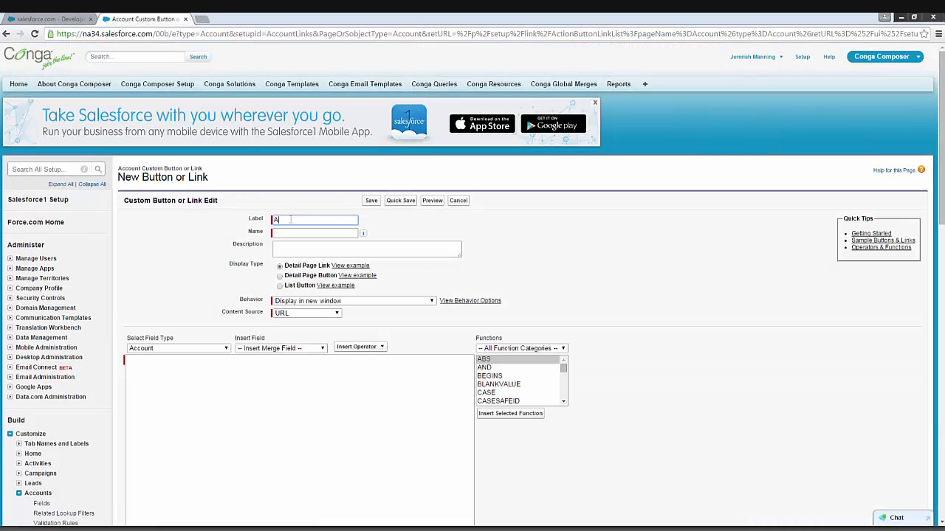
pyautogui.write('ccount Summary')
pyautogui.press('Tab')
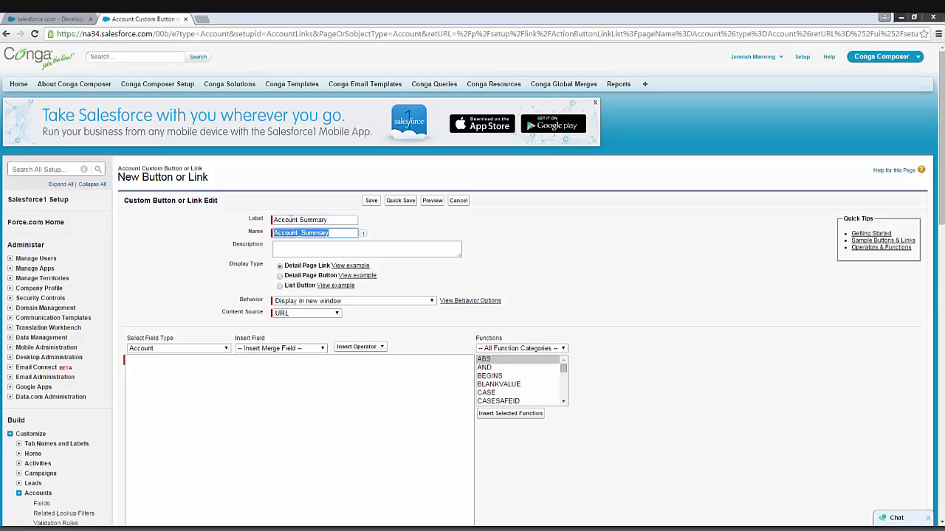
pyautogui.click(313, 277)
pyautogui.click(302, 438)
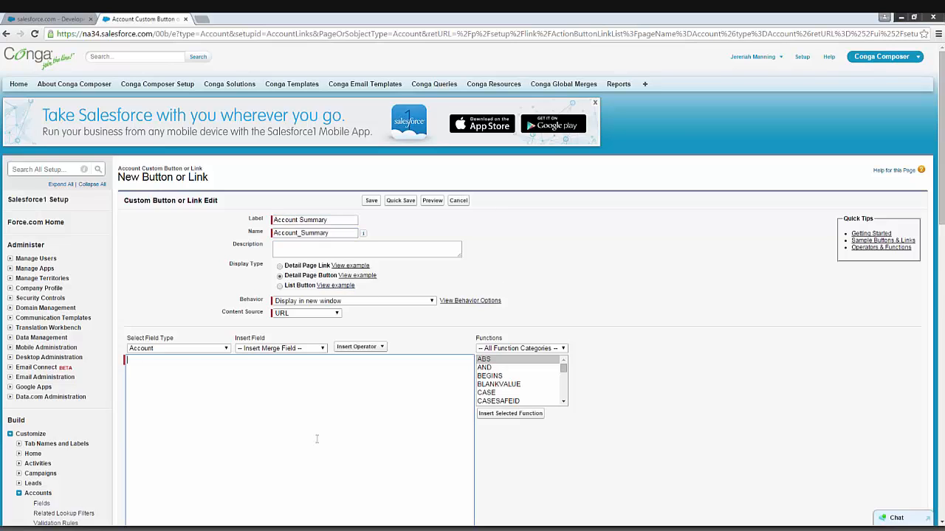
pyautogui.hotkey('ctrl', 'v')
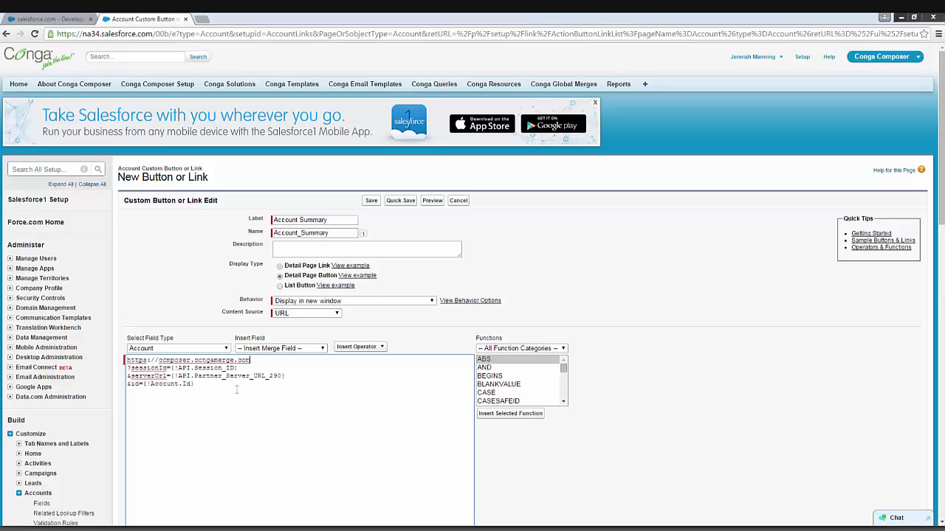
pyautogui.click(217, 385)
# Create a Conga Solution record named Account Overview with Account as the master object.
pyautogui.click(58, 20)
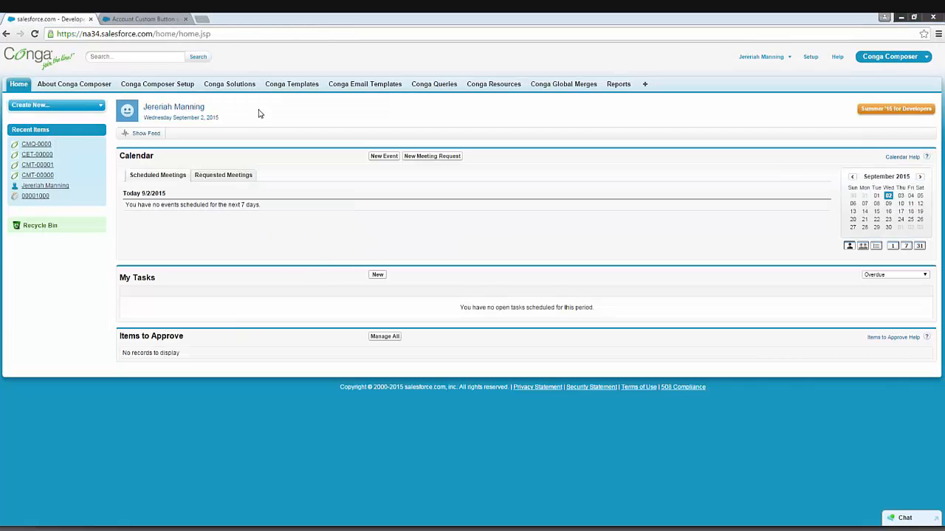
pyautogui.click(229, 86)
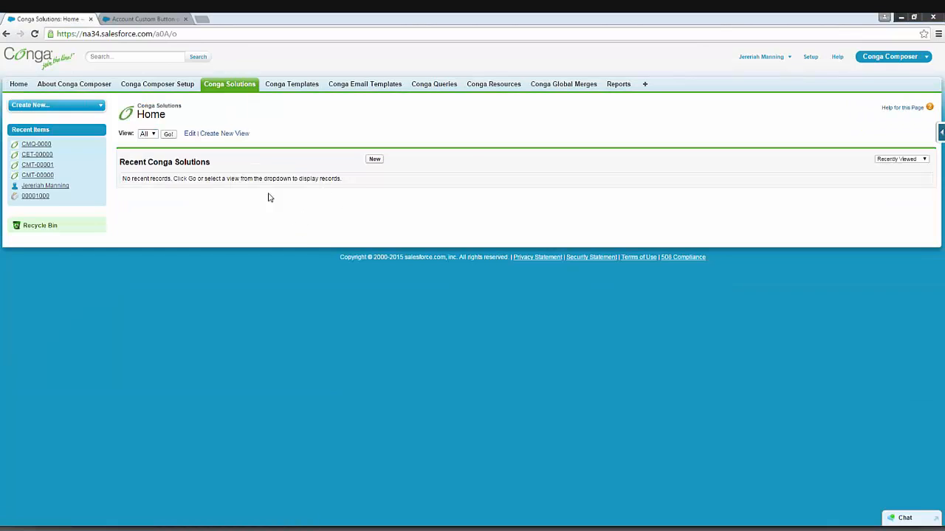
pyautogui.moveTo(211, 162); pyautogui.dragTo(148, 162)
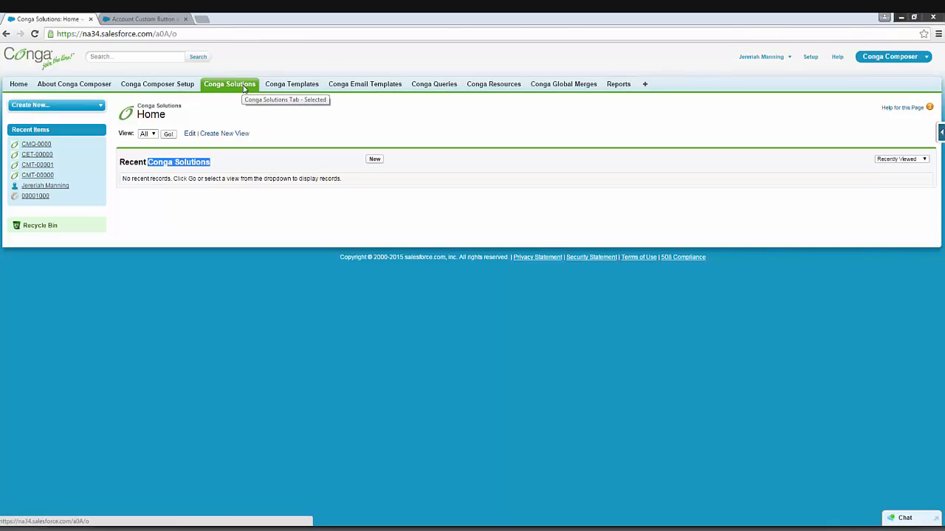
pyautogui.click(373, 160)
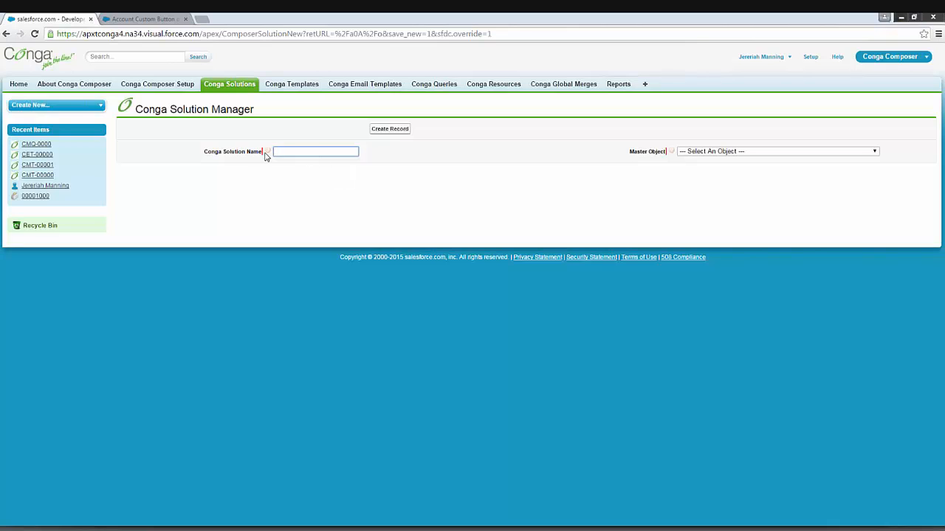
pyautogui.click(283, 152)
pyautogui.write('Account Overview')
pyautogui.click(300, 163)
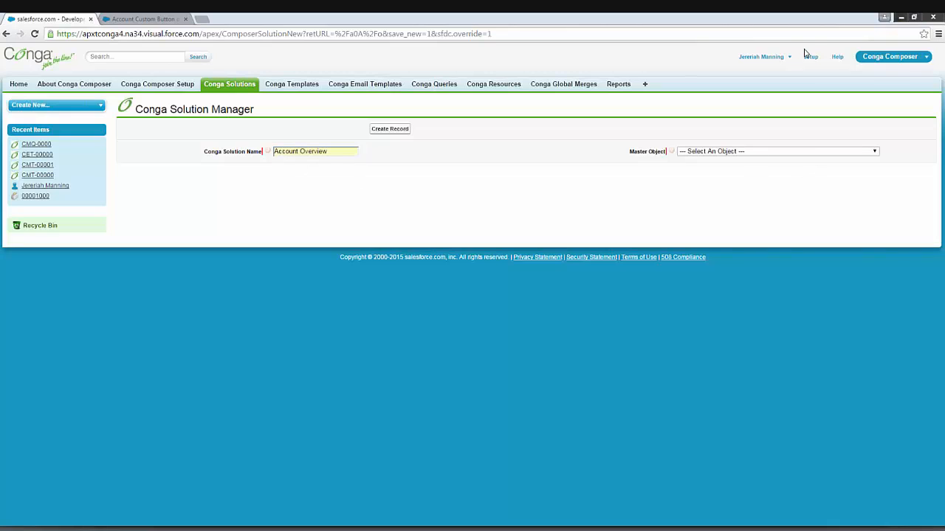
pyautogui.click(743, 152)
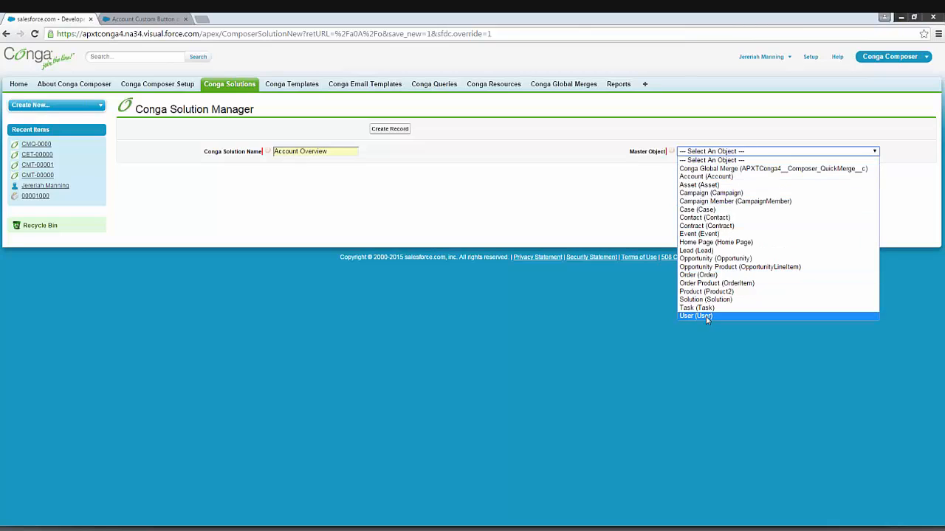
pyautogui.click(703, 178)
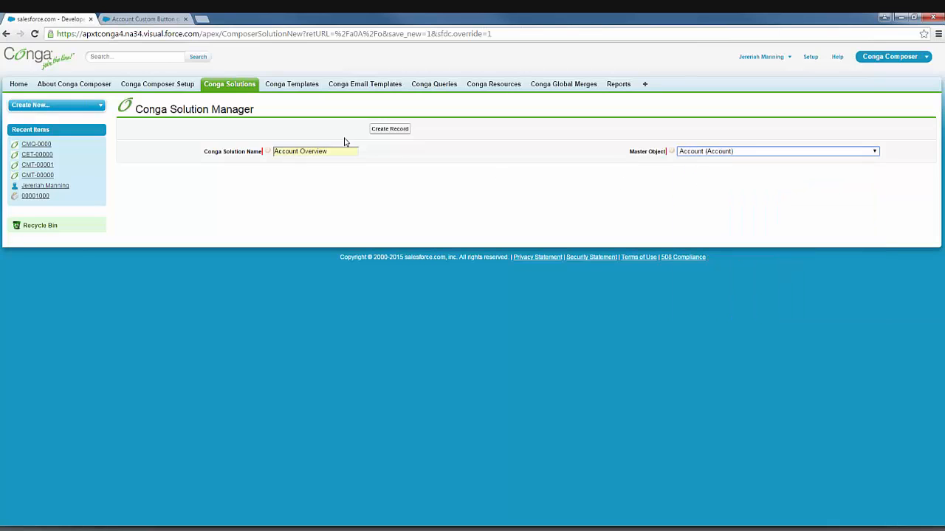
pyautogui.click(393, 133)
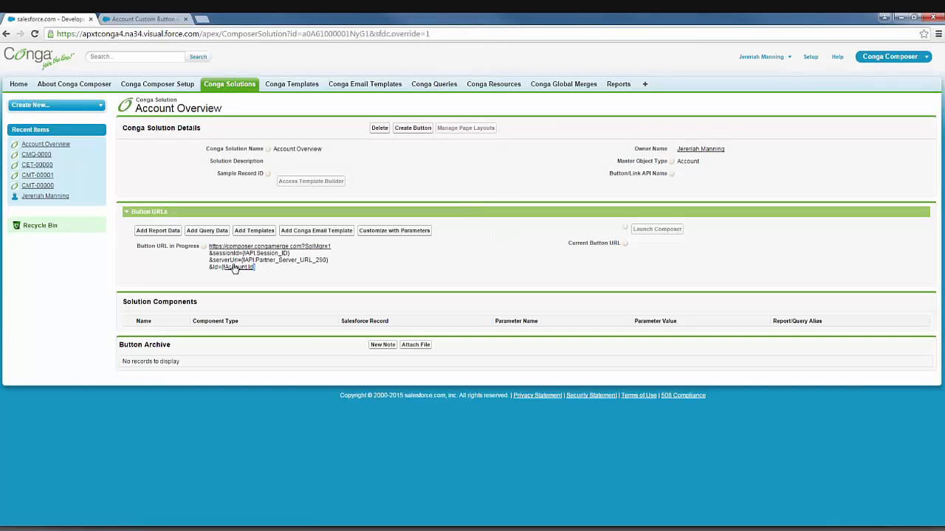
# Compare the solution's button URL in progress with the URL in the unsaved Account Summary button, and close that draft.
pyautogui.moveTo(234, 269); pyautogui.dragTo(210, 246)
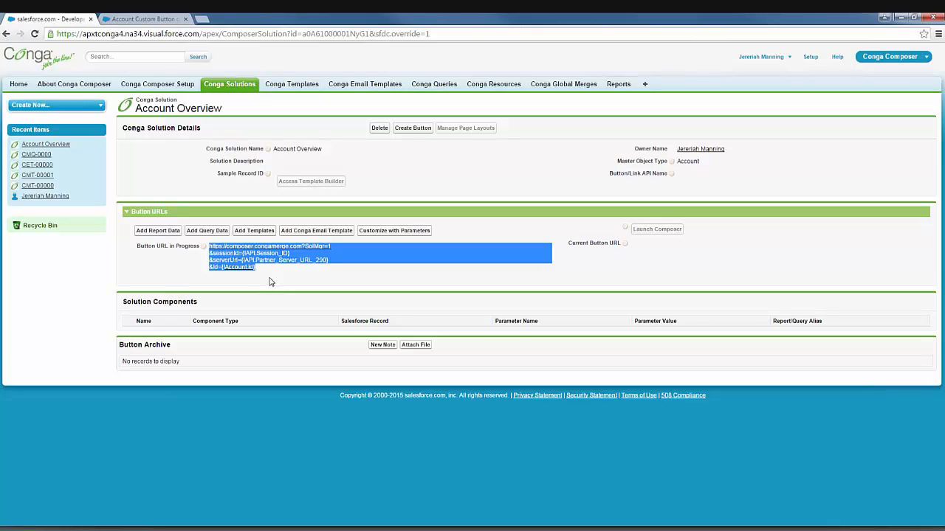
pyautogui.click(140, 18)
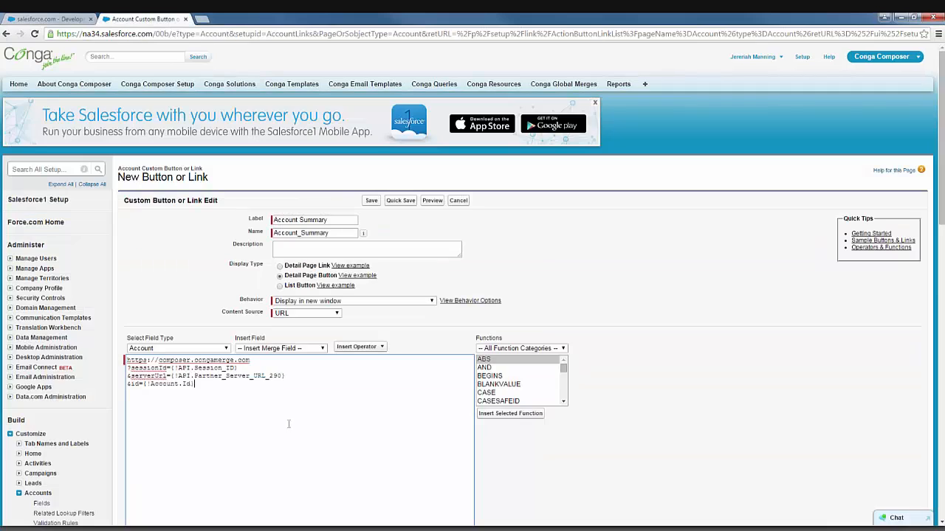
pyautogui.moveTo(288, 424); pyautogui.dragTo(140, 360)
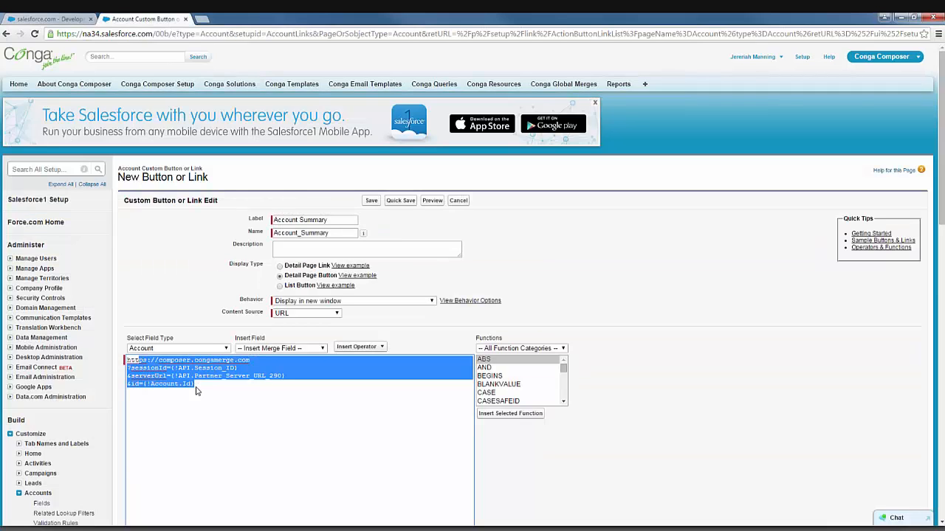
pyautogui.click(186, 20)
pyautogui.click(288, 277)
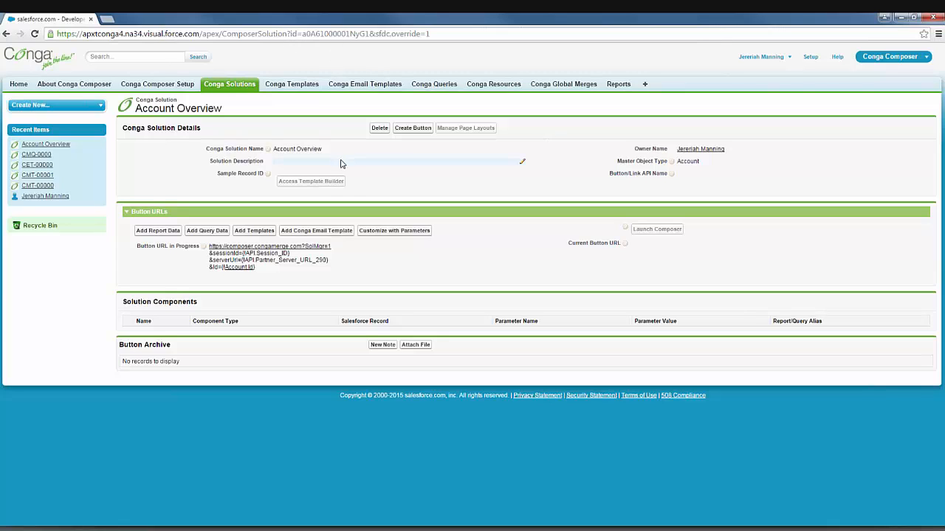
# Add the Account Overview [Activities] report to the Account Overview solution with the alias Activities.
pyautogui.click(152, 232)
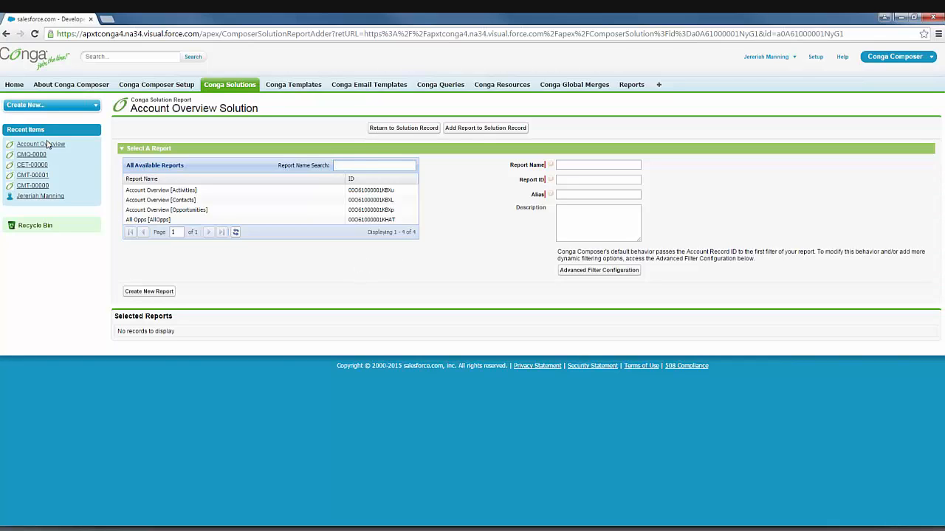
pyautogui.click(188, 190)
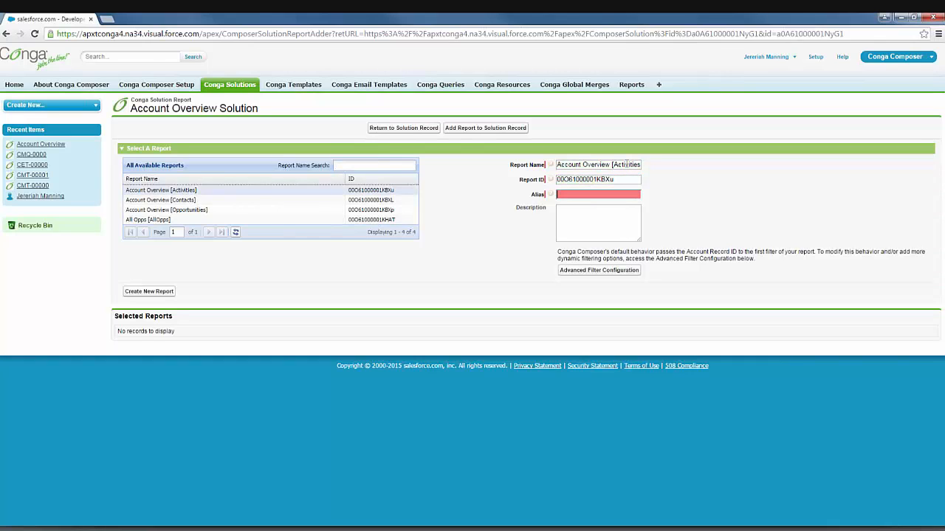
pyautogui.doubleClick(625, 165)
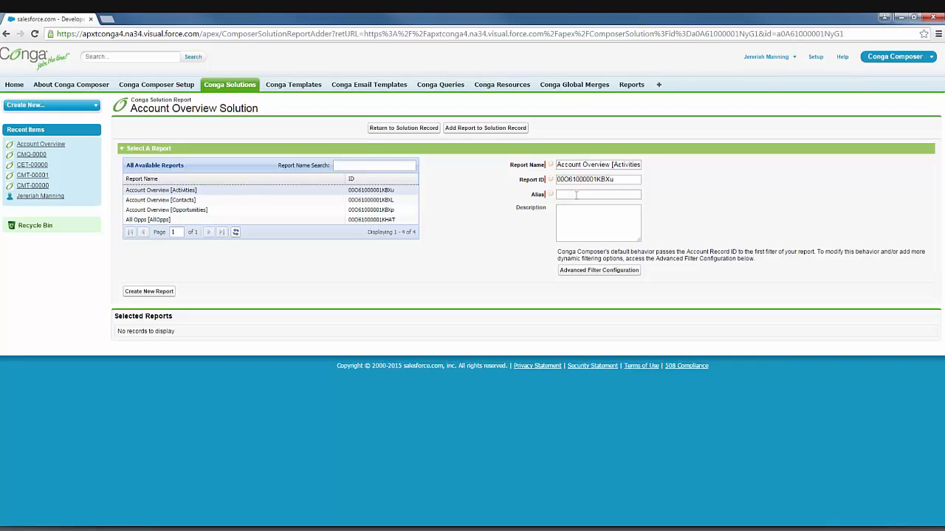
pyautogui.write('Activities')
pyautogui.click(473, 130)
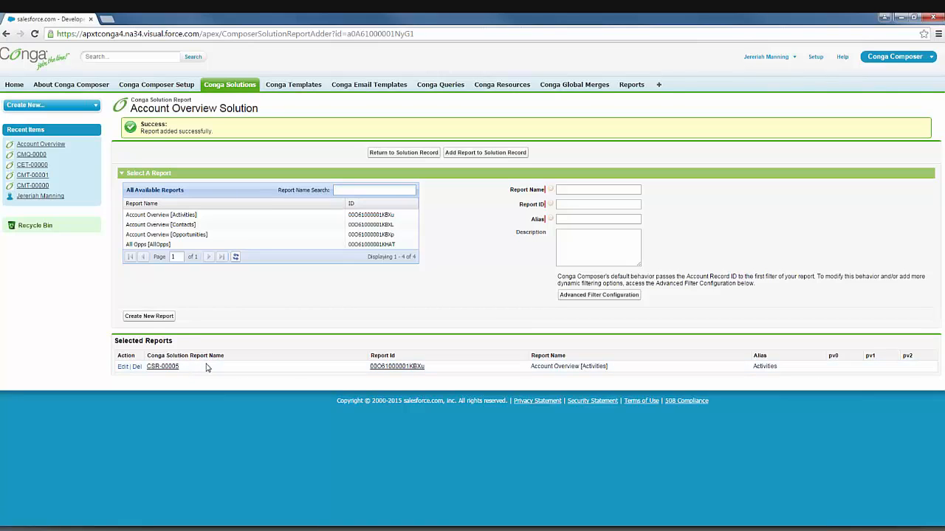
# Add the Account Overview [Contacts] report to the solution with the alias Contacts.
pyautogui.moveTo(174, 341); pyautogui.dragTo(133, 341)
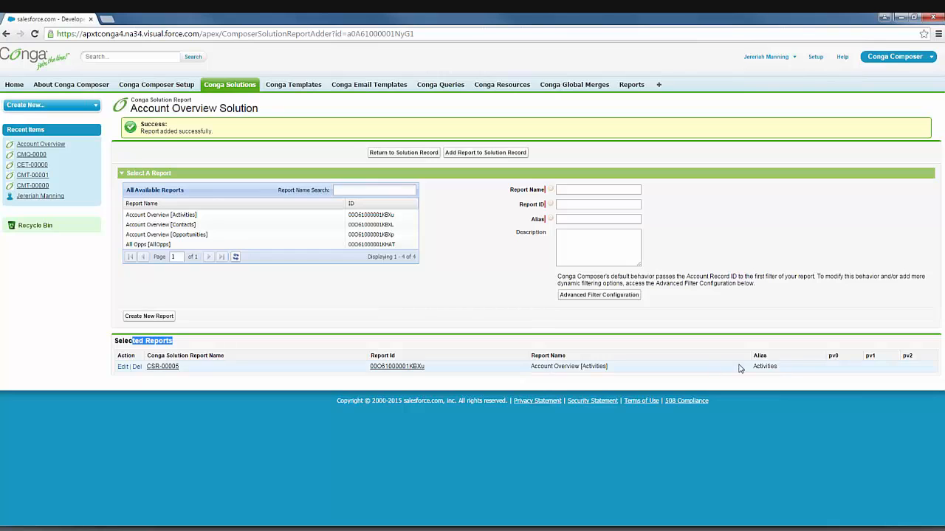
pyautogui.click(184, 224)
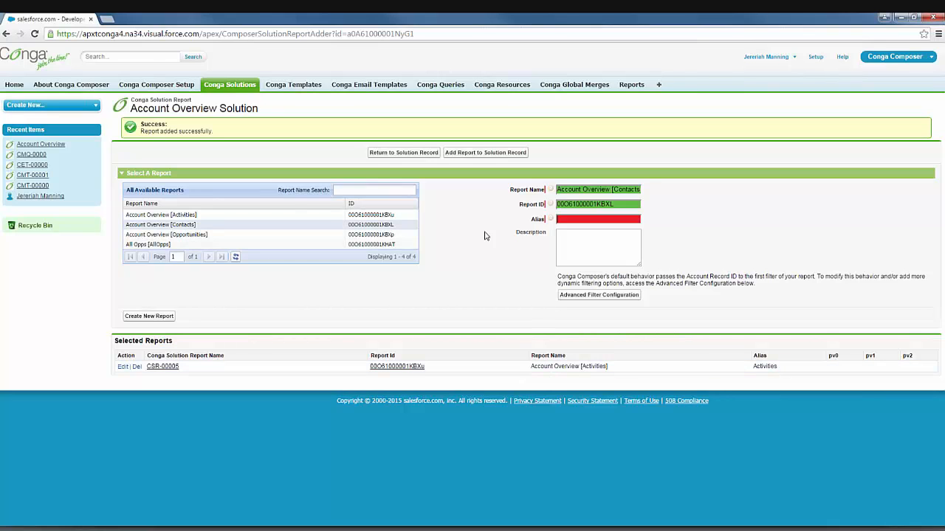
pyautogui.moveTo(613, 190); pyautogui.dragTo(626, 219)
pyautogui.hotkey('ctrl', 'c')
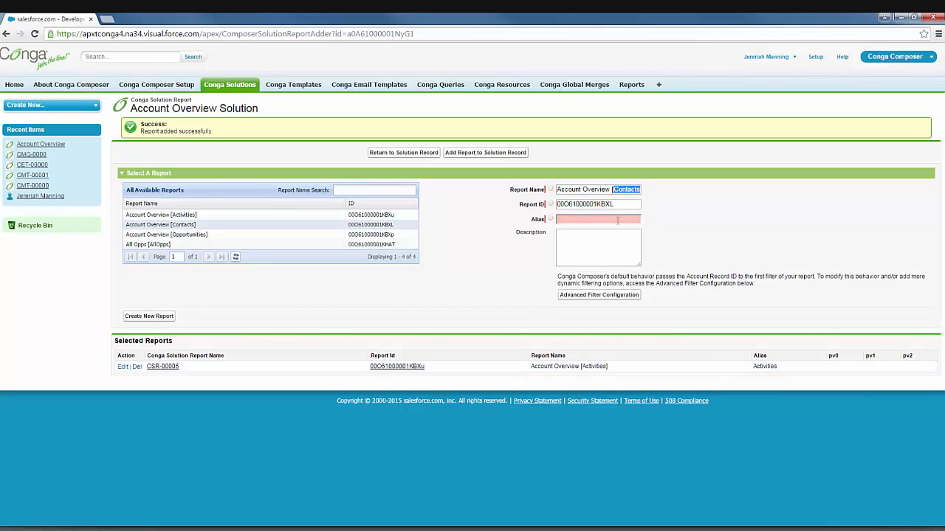
pyautogui.click(627, 219)
pyautogui.hotkey('ctrl', 'v')
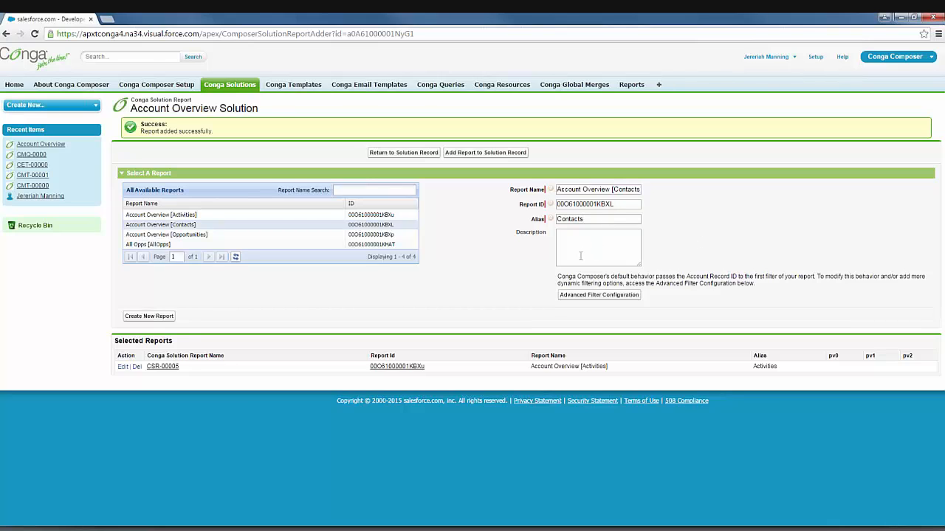
pyautogui.click(468, 155)
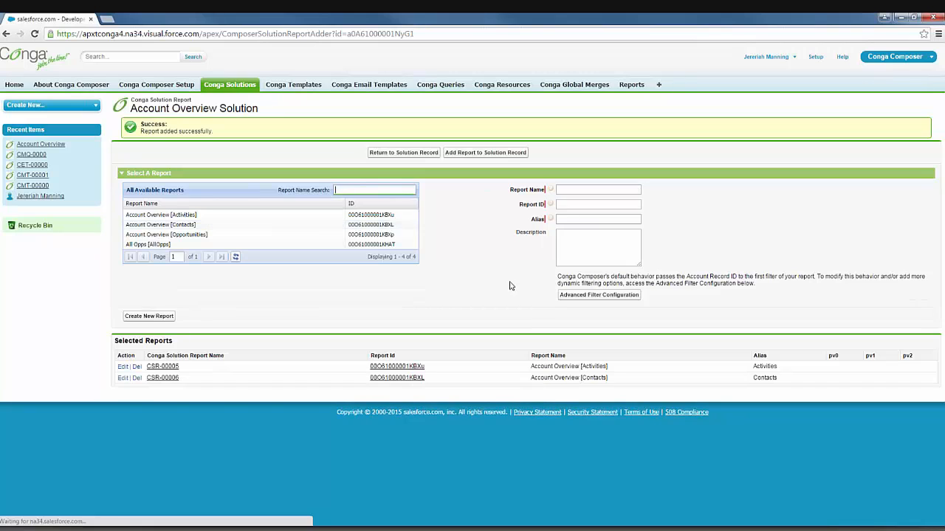
# Add the Account Overview [Opportunities] report with the alias Opportunities and return to the solution record.
pyautogui.click(184, 235)
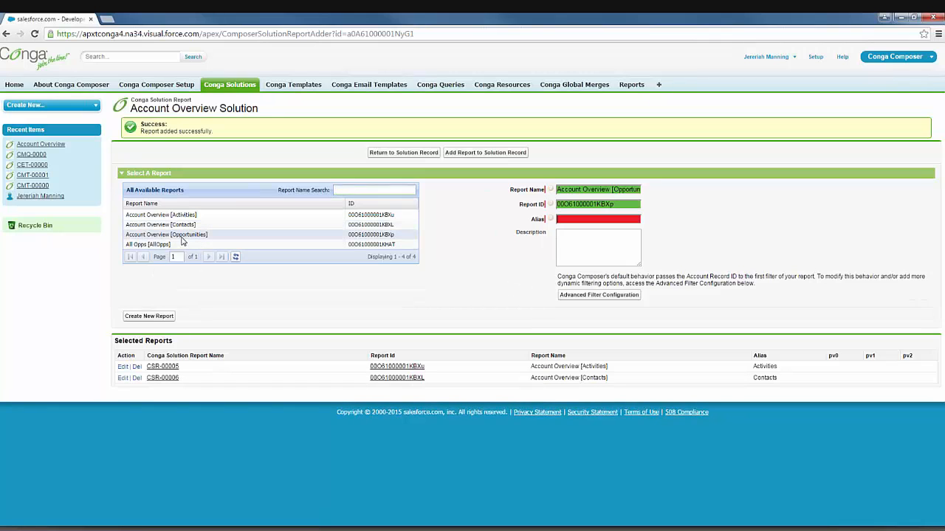
pyautogui.doubleClick(640, 188)
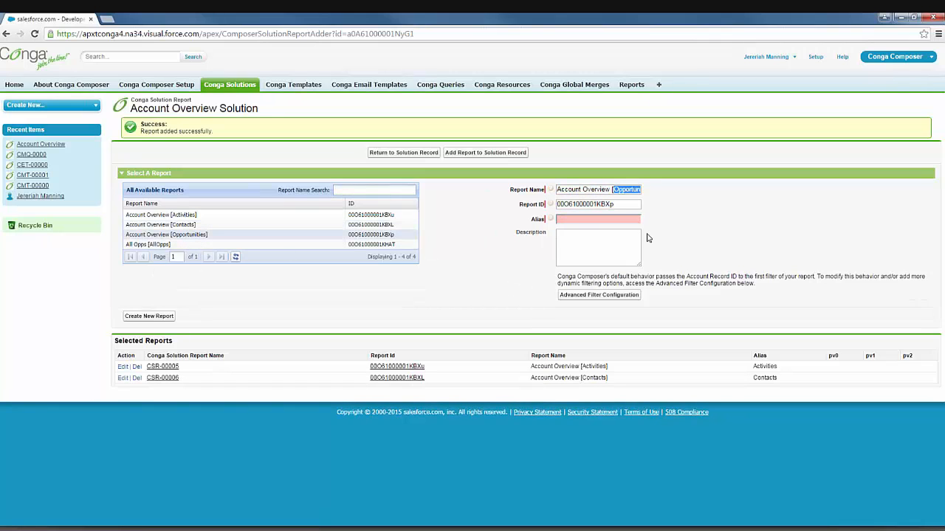
pyautogui.hotkey('ctrl', 'c')
pyautogui.click(594, 219)
pyautogui.hotkey('ctrl', 'v')
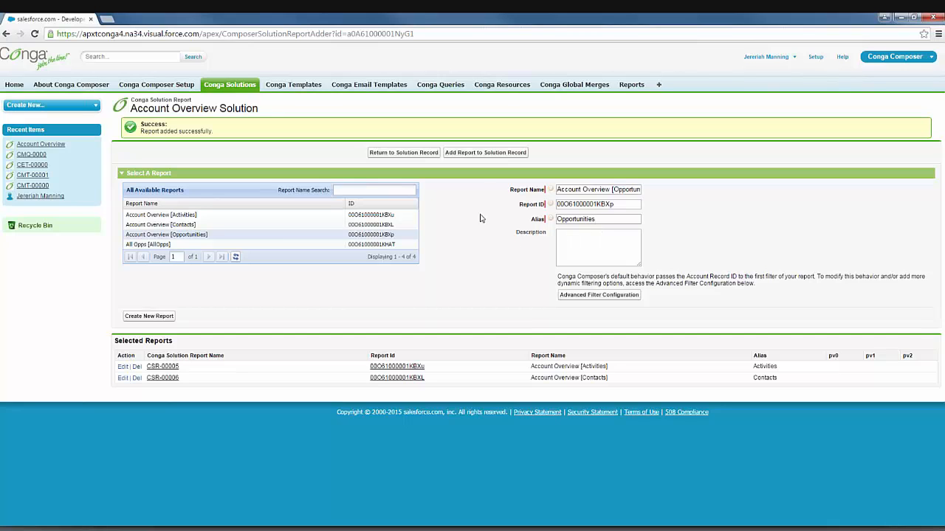
pyautogui.click(477, 159)
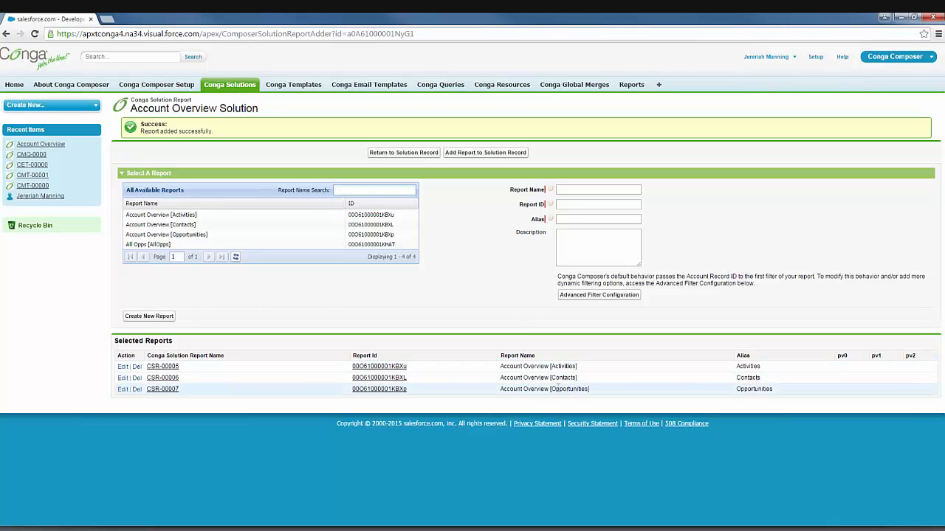
pyautogui.click(402, 153)
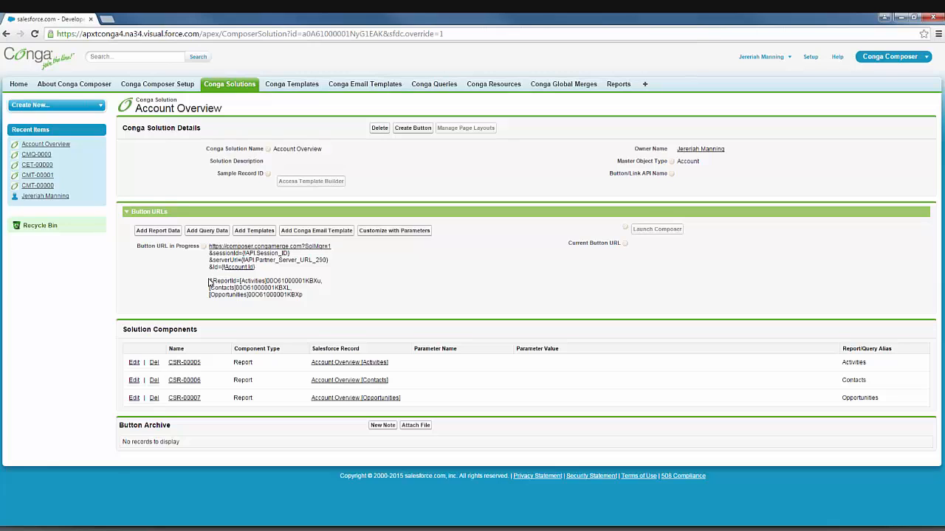
# Examine the ReportId entries for Activities, Contacts and Opportunities in the solution's button URL in progress.
pyautogui.moveTo(209, 281); pyautogui.dragTo(263, 281)
pyautogui.click(254, 298)
pyautogui.doubleClick(283, 281)
pyautogui.click(309, 303)
pyautogui.moveTo(209, 281); pyautogui.dragTo(308, 301)
pyautogui.click(322, 309)
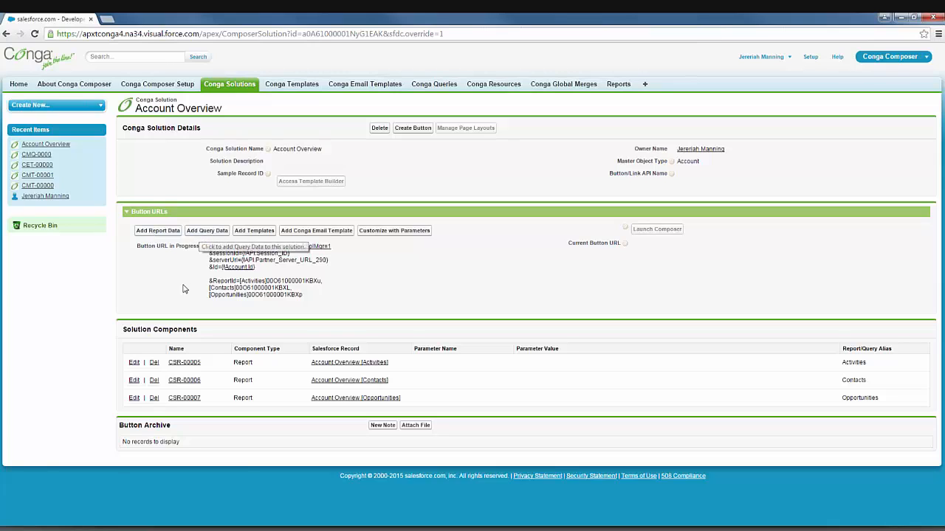
# Add the Account Overview [Cases] query to the solution with the alias Cases and return to the solution record.
pyautogui.click(206, 230)
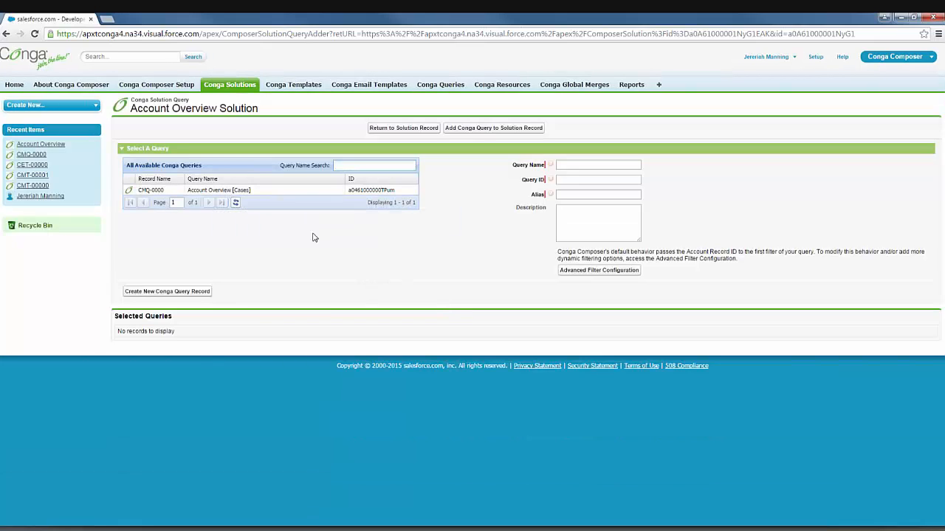
pyautogui.moveTo(236, 197)
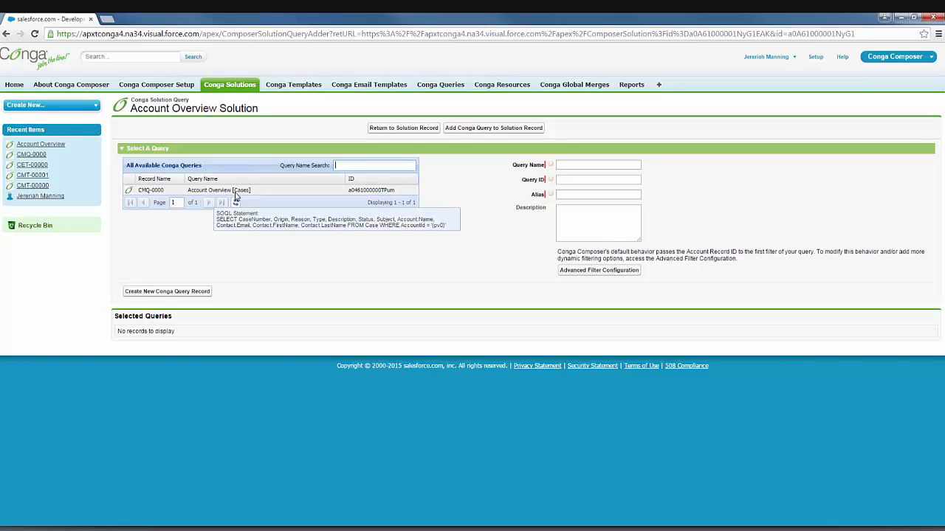
pyautogui.click(235, 194)
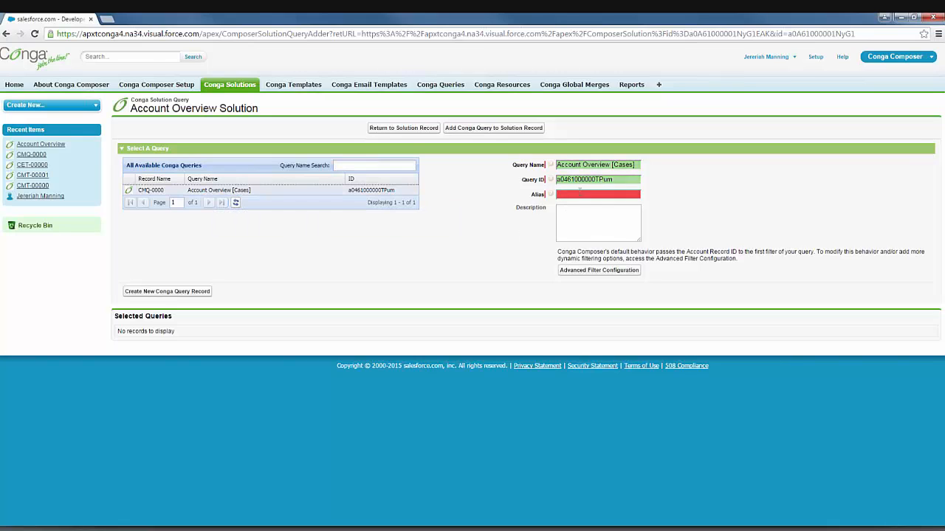
pyautogui.click(580, 193)
pyautogui.write('Cases')
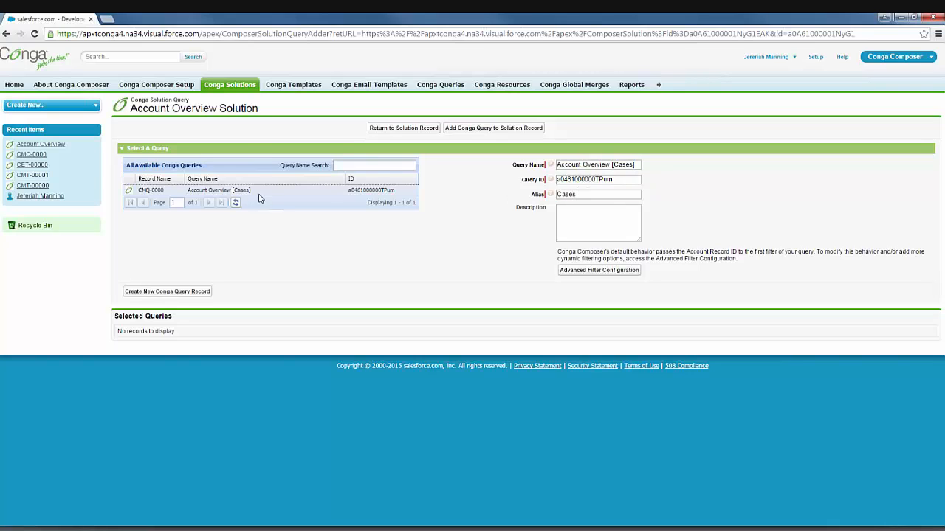
pyautogui.moveTo(260, 192)
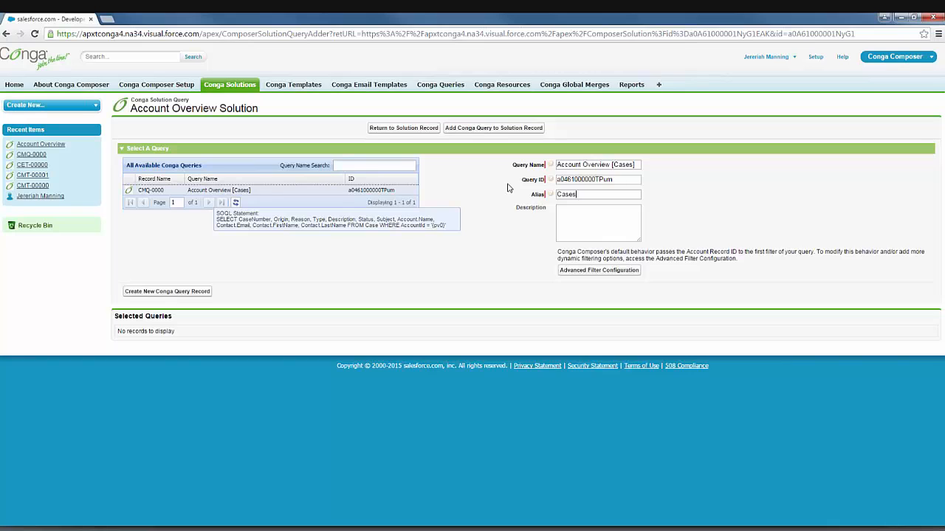
pyautogui.click(467, 129)
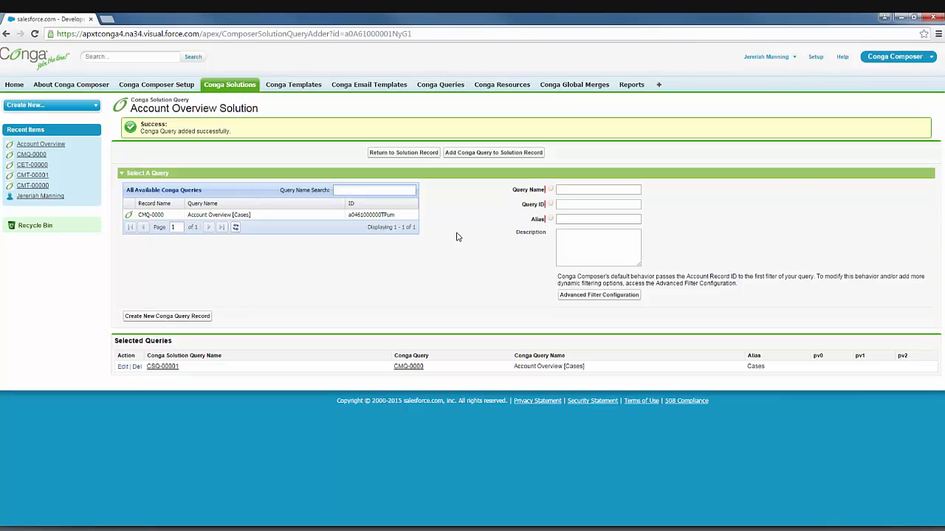
pyautogui.click(389, 155)
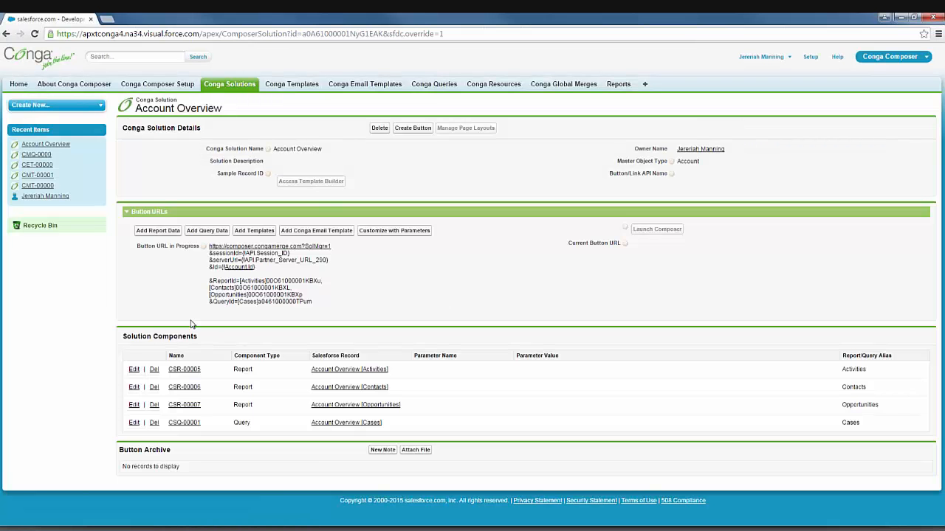
# Review the QueryId entry for Cases alongside the session and report portions of the button URL in progress.
pyautogui.moveTo(209, 302); pyautogui.dragTo(376, 332)
pyautogui.click(310, 325)
pyautogui.click(371, 321)
pyautogui.moveTo(312, 302); pyautogui.dragTo(213, 302)
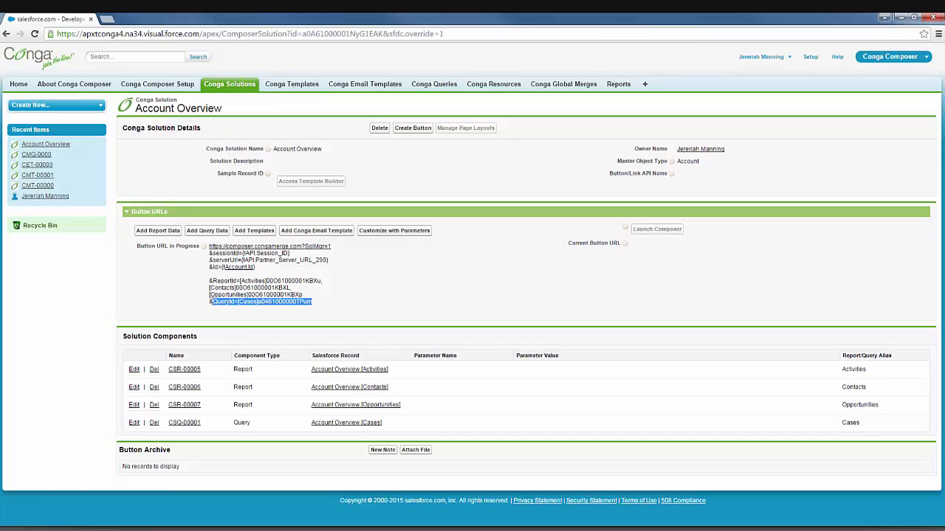
pyautogui.moveTo(273, 268); pyautogui.dragTo(211, 248)
pyautogui.moveTo(210, 280); pyautogui.dragTo(267, 305)
pyautogui.click(293, 331)
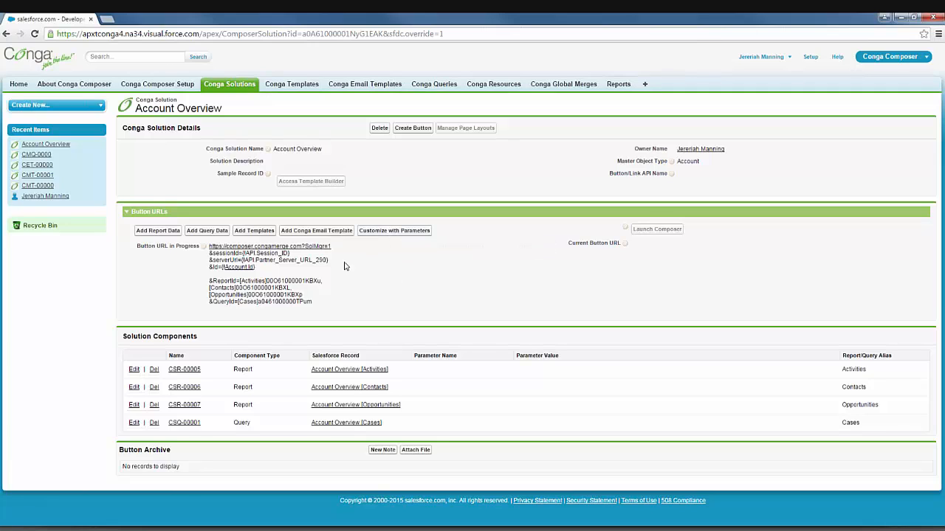
# Add the Account Overview template to the solution, then check its TemplateId entry in the solution record's button URL in progress.
pyautogui.click(250, 232)
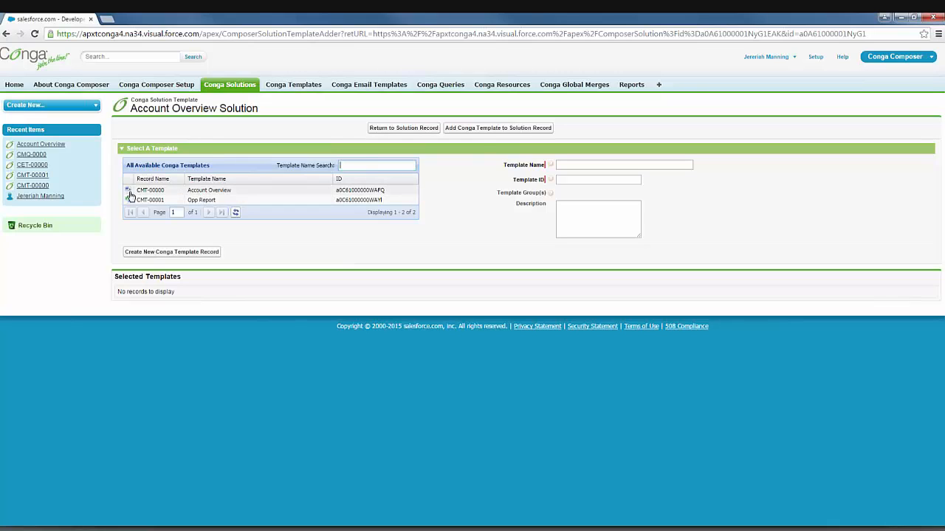
pyautogui.click(205, 192)
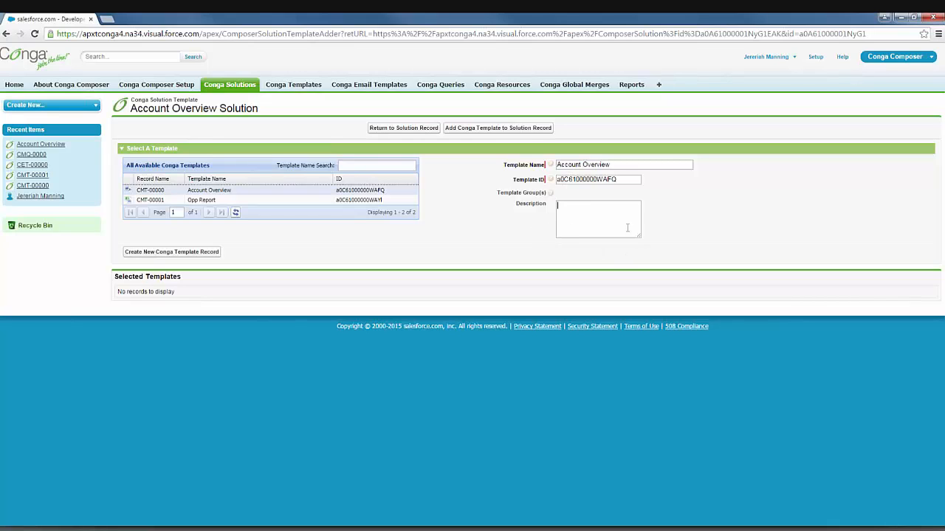
pyautogui.click(511, 130)
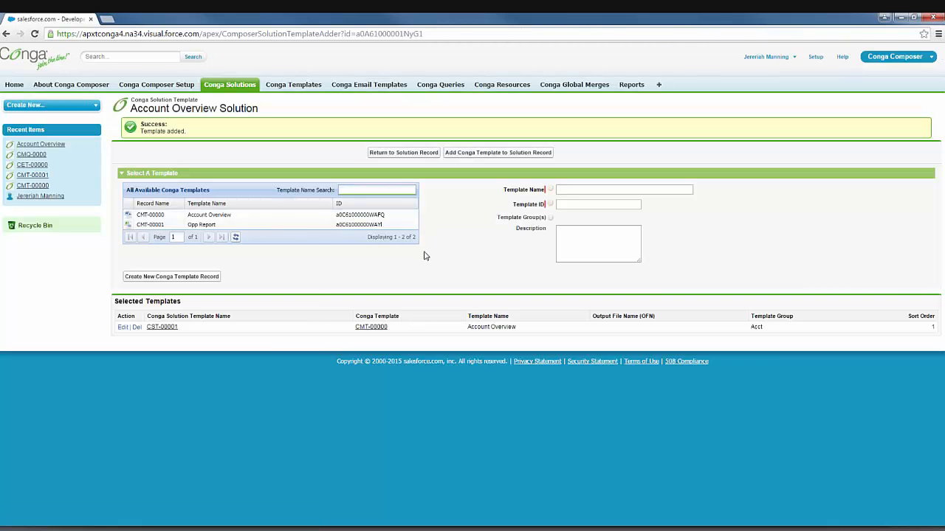
pyautogui.moveTo(212, 329); pyautogui.dragTo(561, 332)
pyautogui.click(561, 331)
pyautogui.click(932, 332)
pyautogui.click(400, 153)
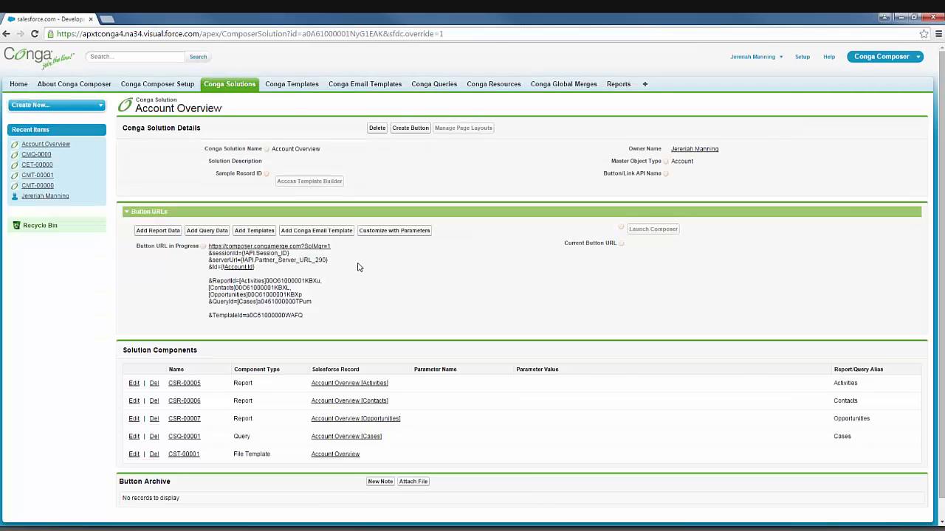
pyautogui.scroll(-1, 357, 267)
pyautogui.moveTo(208, 294); pyautogui.dragTo(243, 294)
pyautogui.click(210, 301)
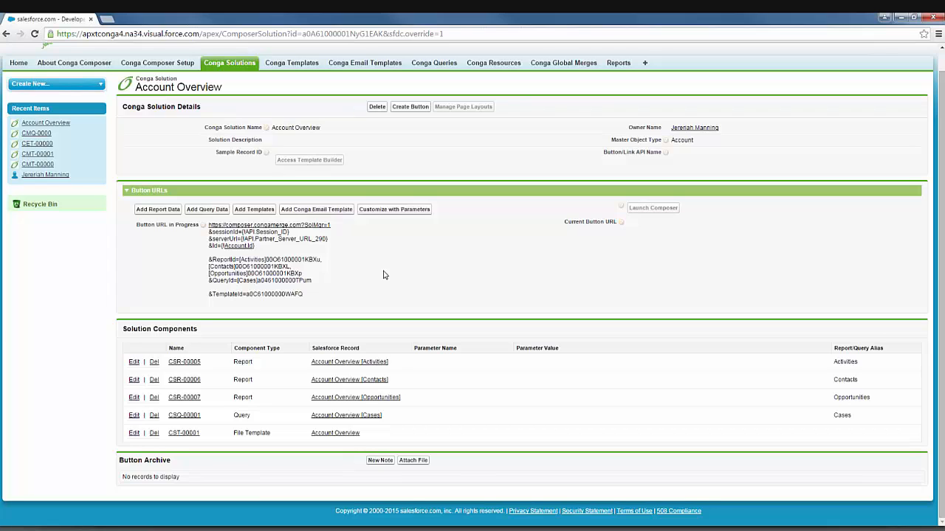
# Open the solution's parameter customization, search the Composer parameters for PDF and read the DefaultPDF definition.
pyautogui.click(380, 211)
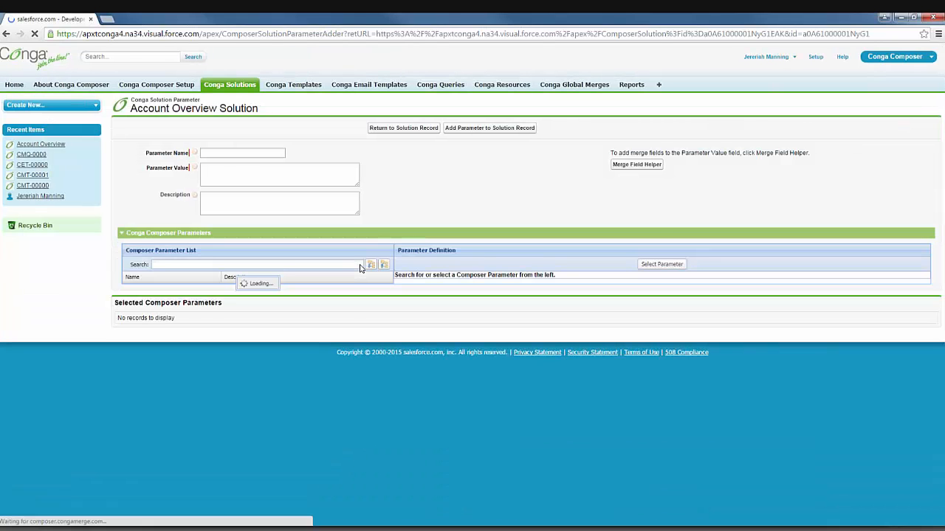
pyautogui.scroll(-3, 466, 232)
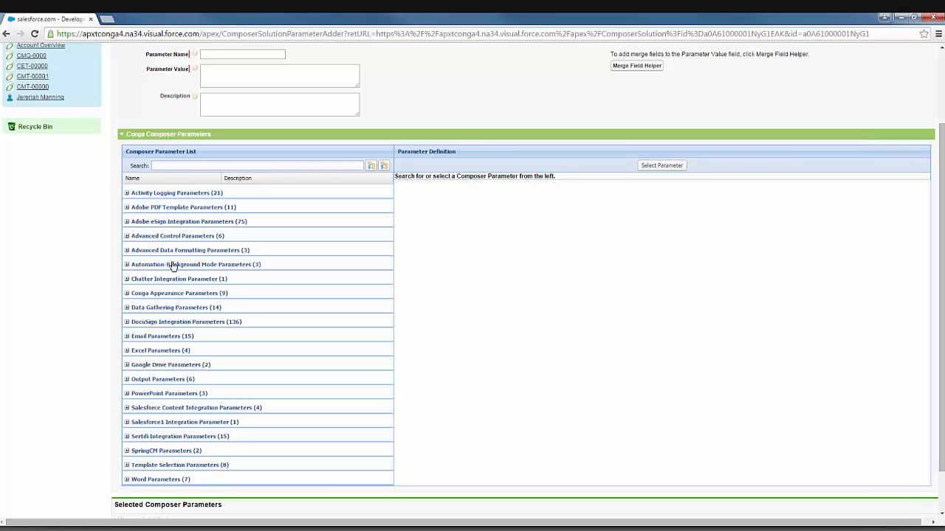
pyautogui.scroll(1, 156, 286)
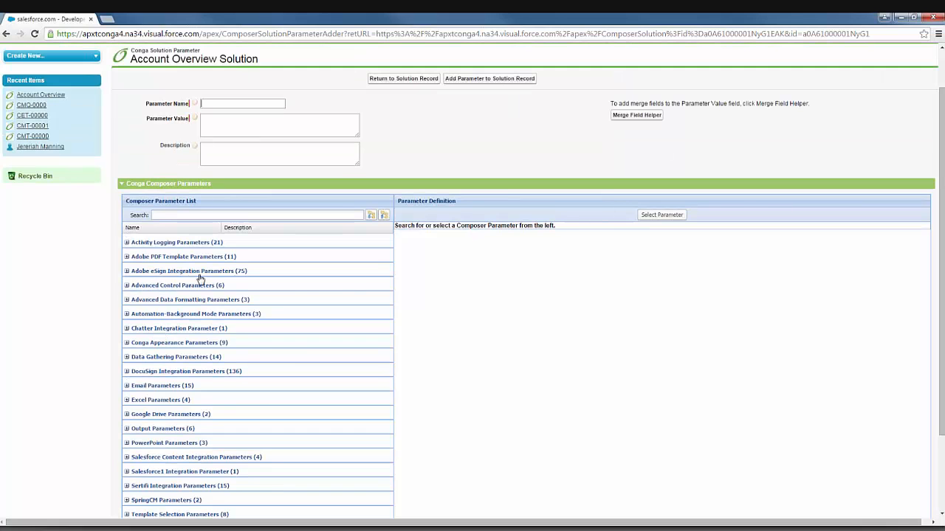
pyautogui.click(208, 214)
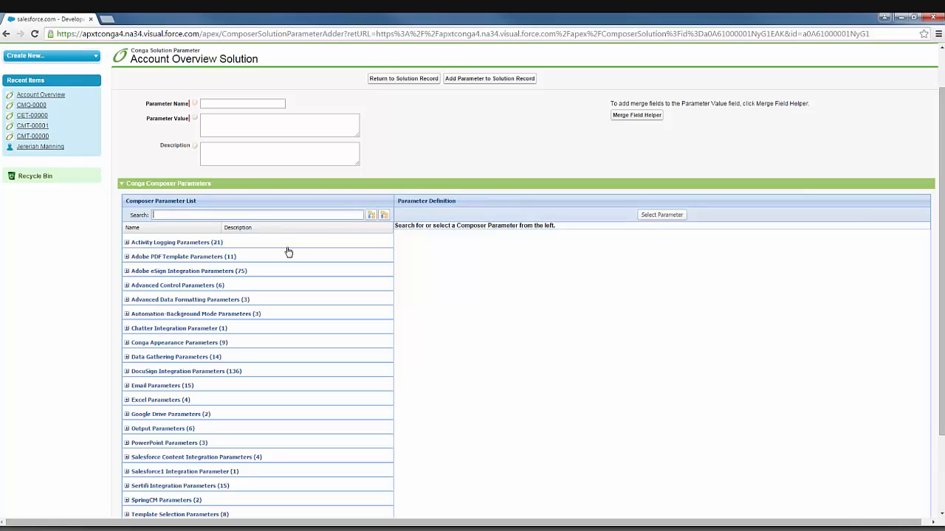
pyautogui.write('PDF')
pyautogui.scroll(-1, 288, 252)
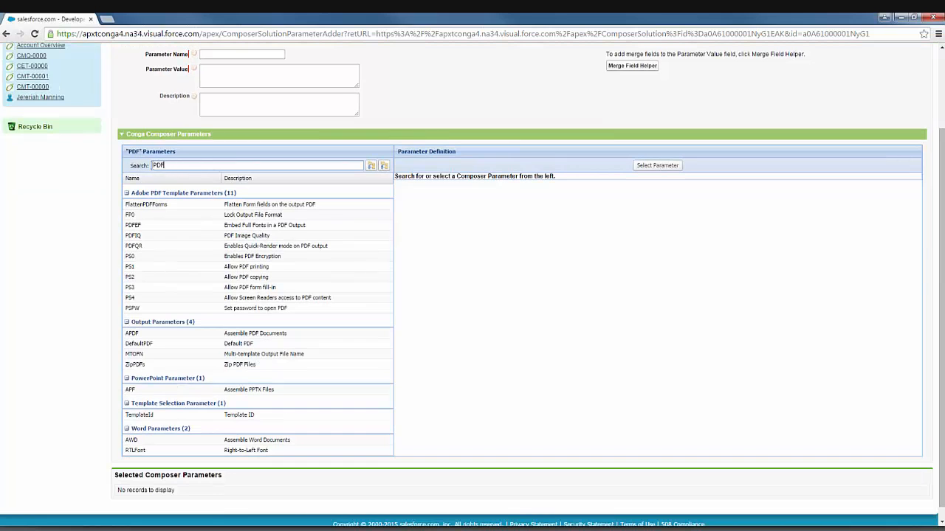
pyautogui.moveTo(165, 165); pyautogui.dragTo(149, 165)
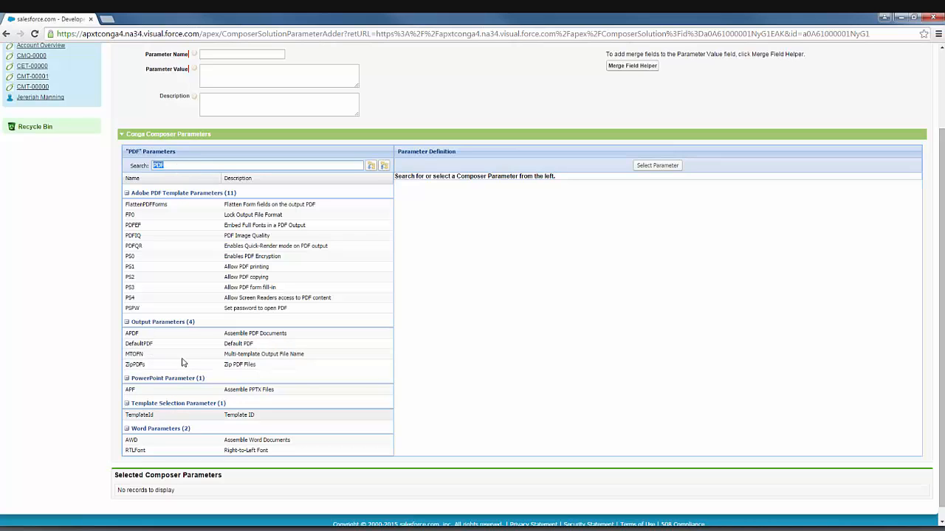
pyautogui.click(144, 347)
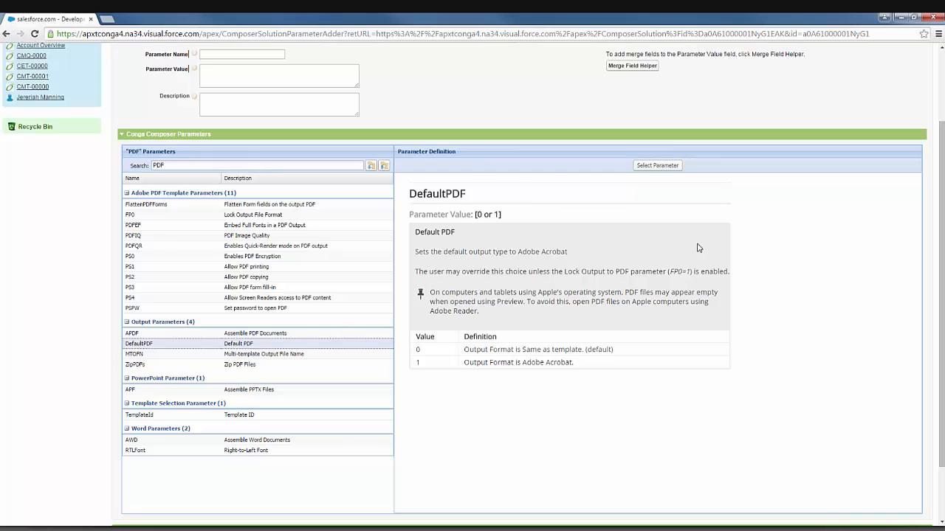
pyautogui.scroll(1, 532, 328)
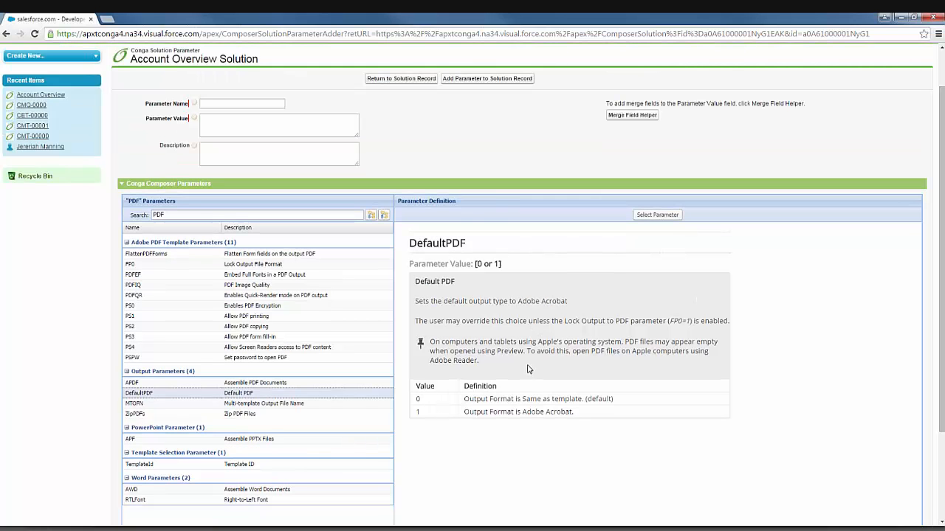
pyautogui.scroll(1, 530, 369)
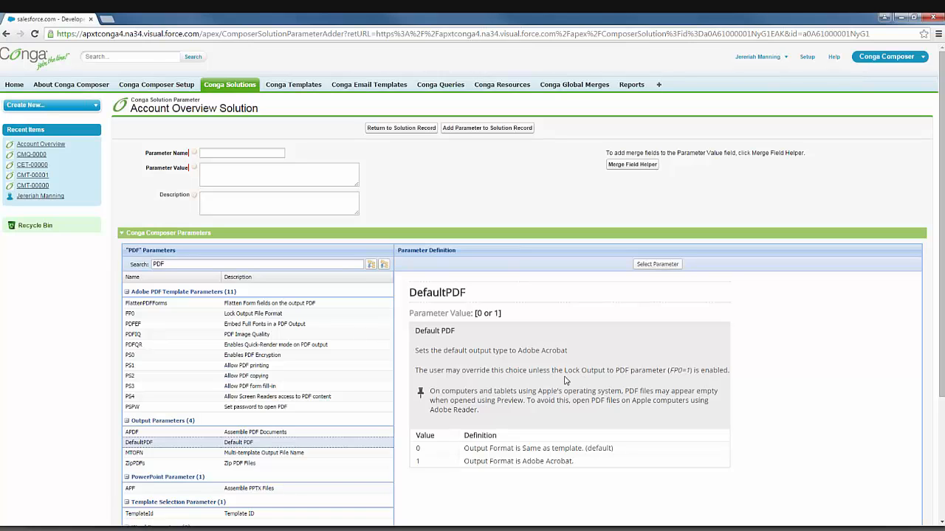
pyautogui.scroll(-3, 566, 381)
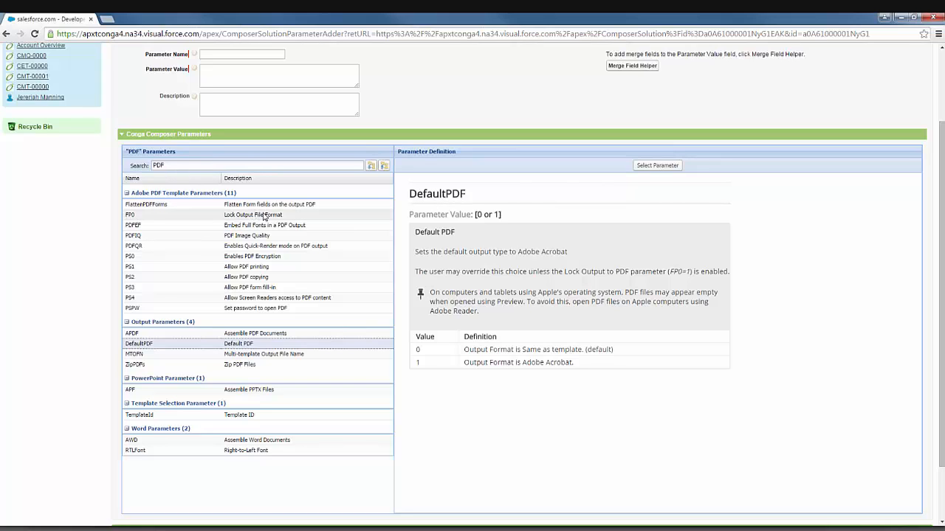
# Add the FP0 (Lock Output File Format) parameter to the solution with the value 1 and check the selected parameters.
pyautogui.click(238, 215)
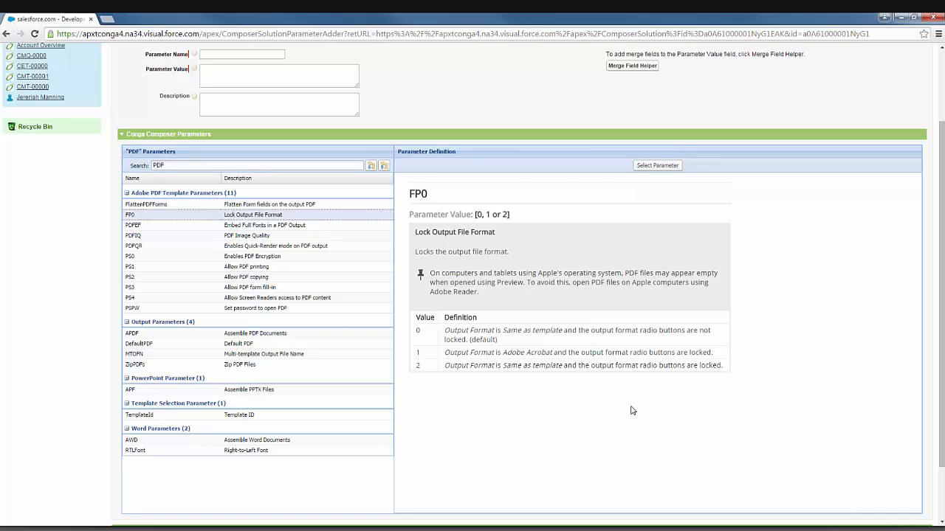
pyautogui.scroll(2, 651, 377)
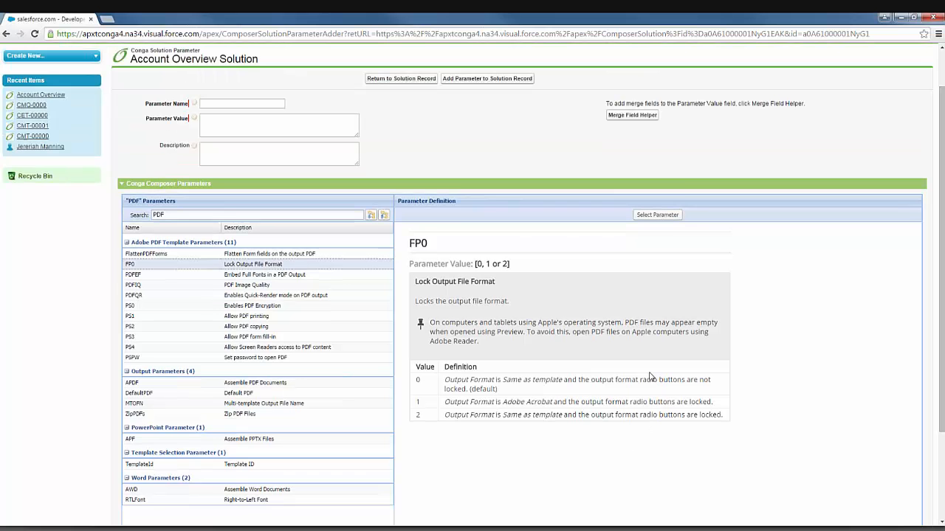
pyautogui.click(656, 215)
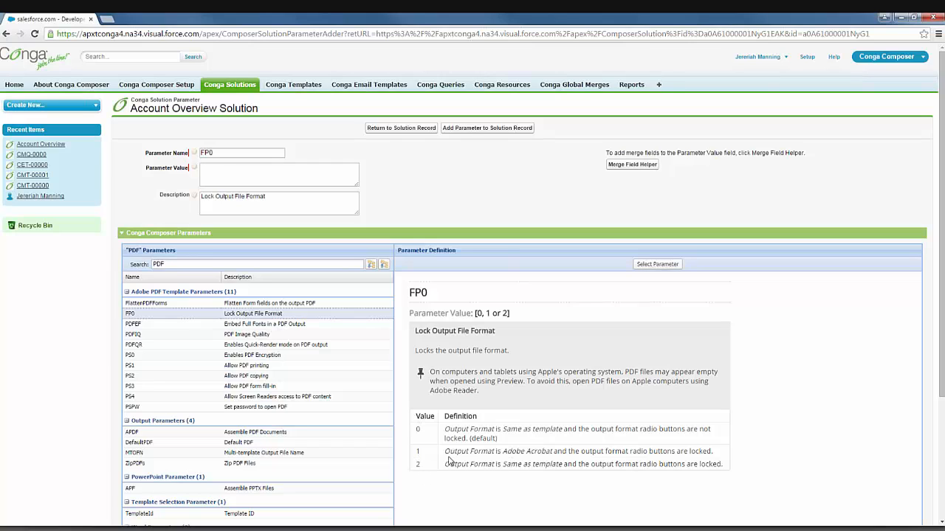
pyautogui.moveTo(503, 451); pyautogui.dragTo(552, 465)
pyautogui.click(535, 477)
pyautogui.click(554, 464)
pyautogui.click(228, 180)
pyautogui.write('1')
pyautogui.click(472, 129)
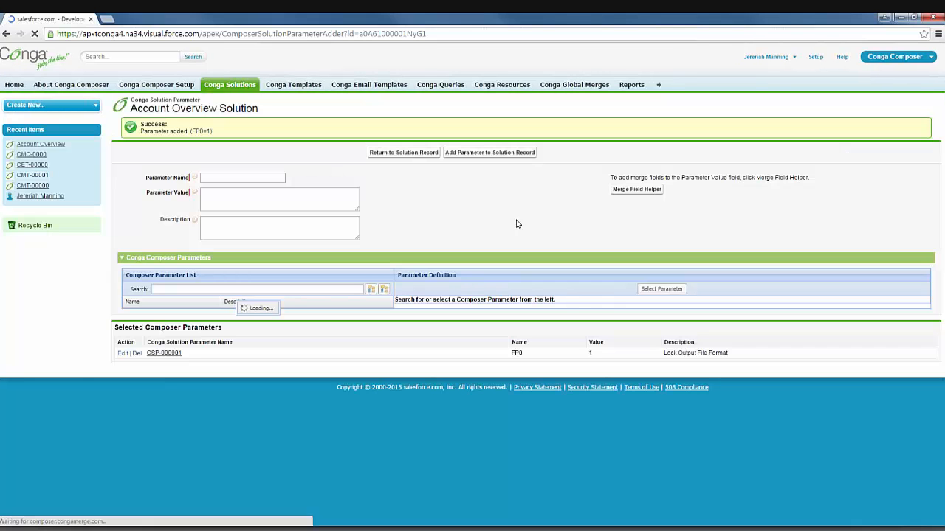
pyautogui.scroll(-3, 517, 223)
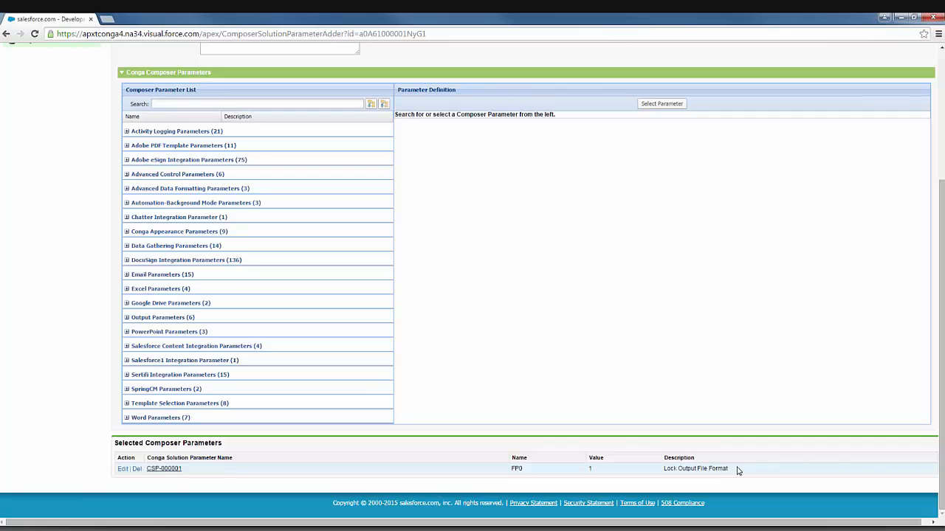
pyautogui.scroll(4, 349, 434)
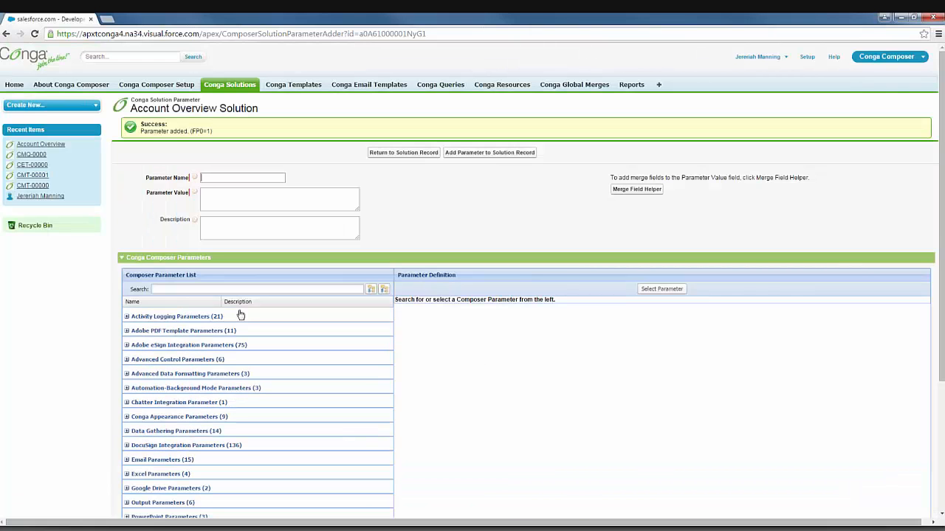
# Search the Composer parameters for "file name", read the OFN (Output File Name) definition and select it as the new parameter.
pyautogui.click(215, 292)
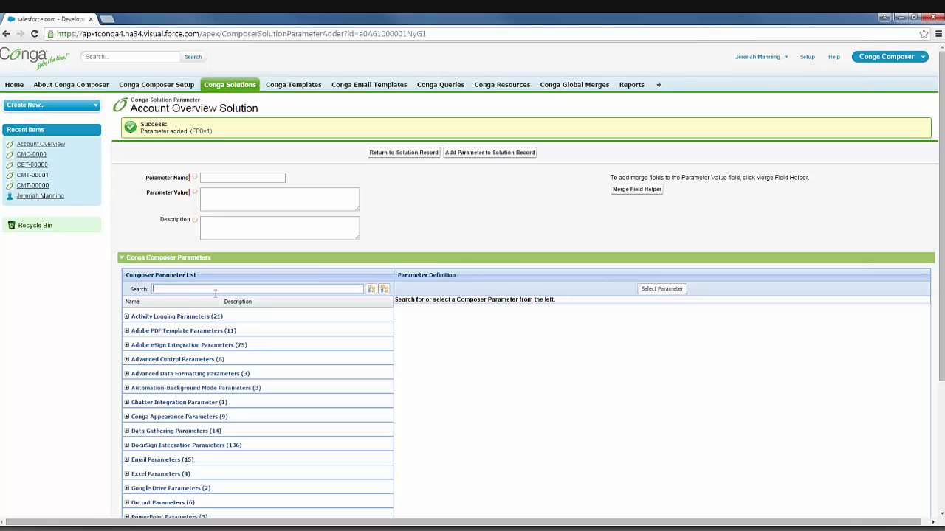
pyautogui.write('file name')
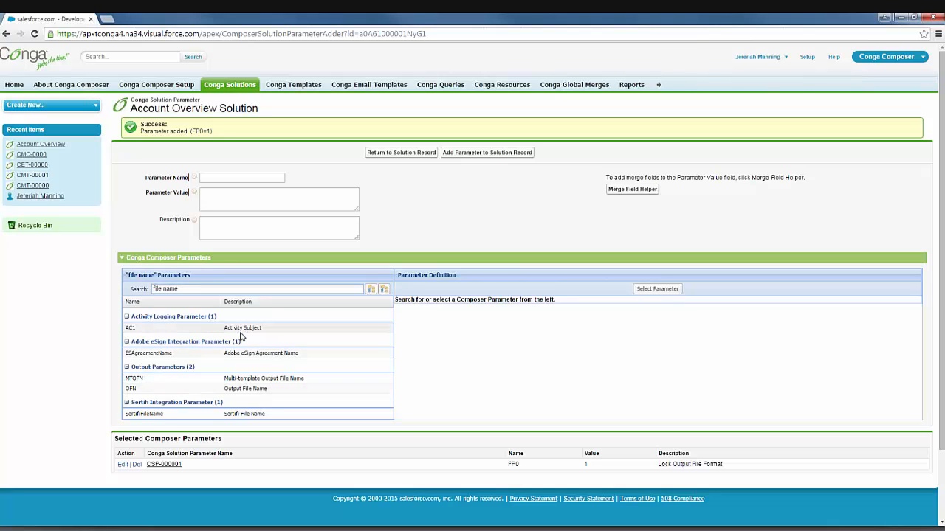
pyautogui.click(140, 389)
pyautogui.scroll(-3, 714, 320)
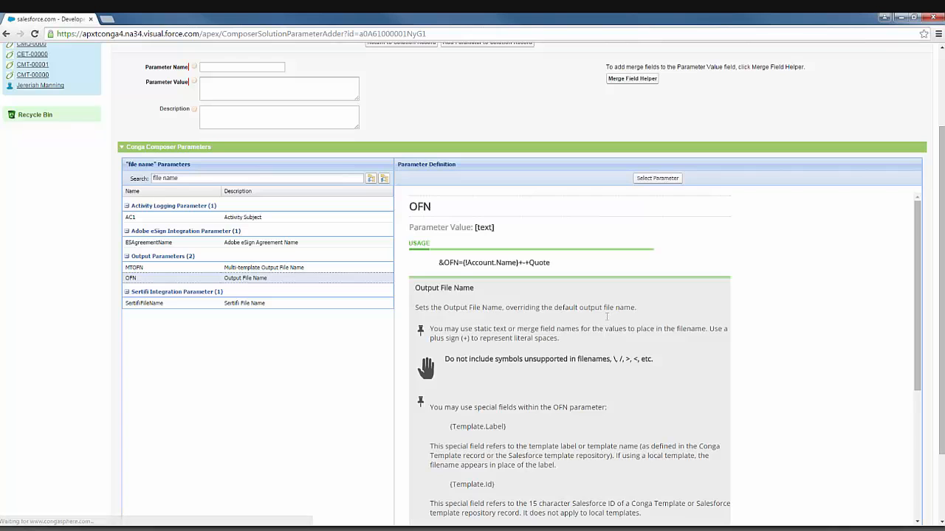
pyautogui.scroll(-3, 774, 234)
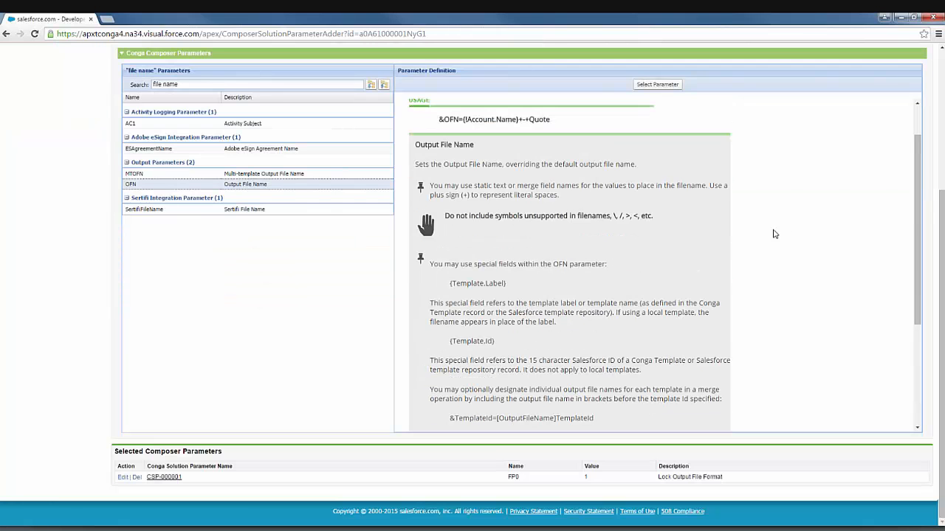
pyautogui.moveTo(916, 200); pyautogui.dragTo(865, 182)
pyautogui.scroll(2, 864, 182)
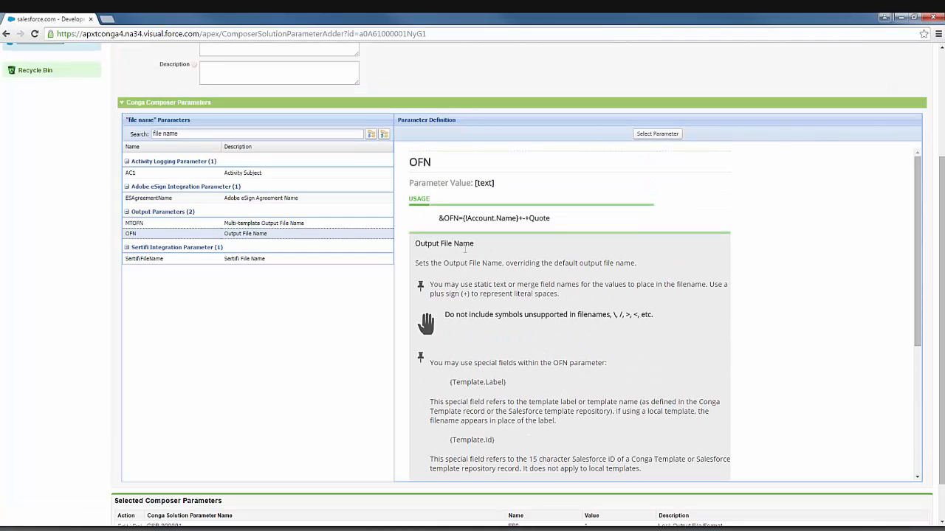
pyautogui.scroll(1, 467, 241)
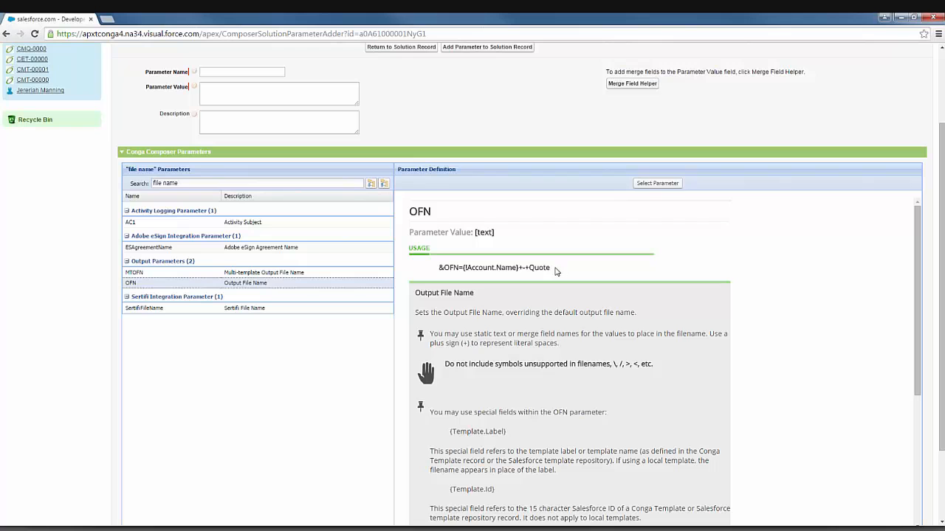
pyautogui.scroll(1, 444, 279)
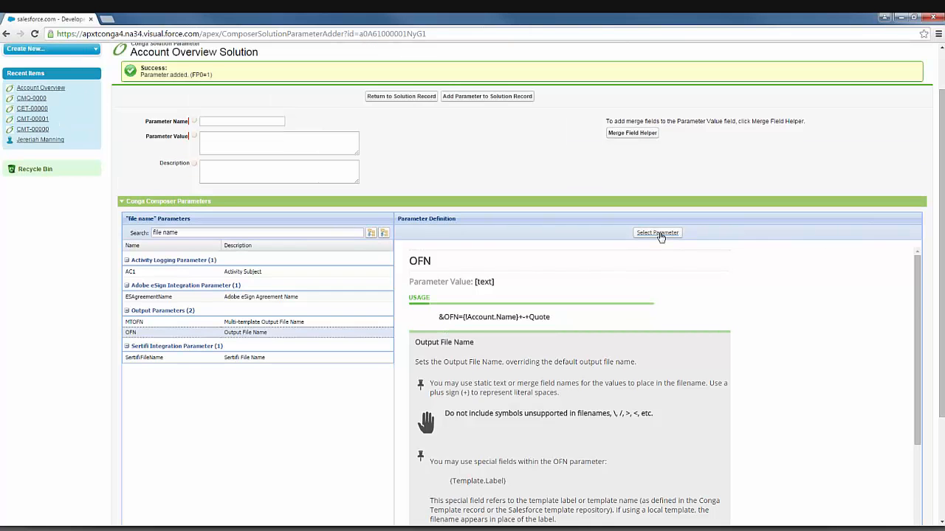
pyautogui.click(660, 234)
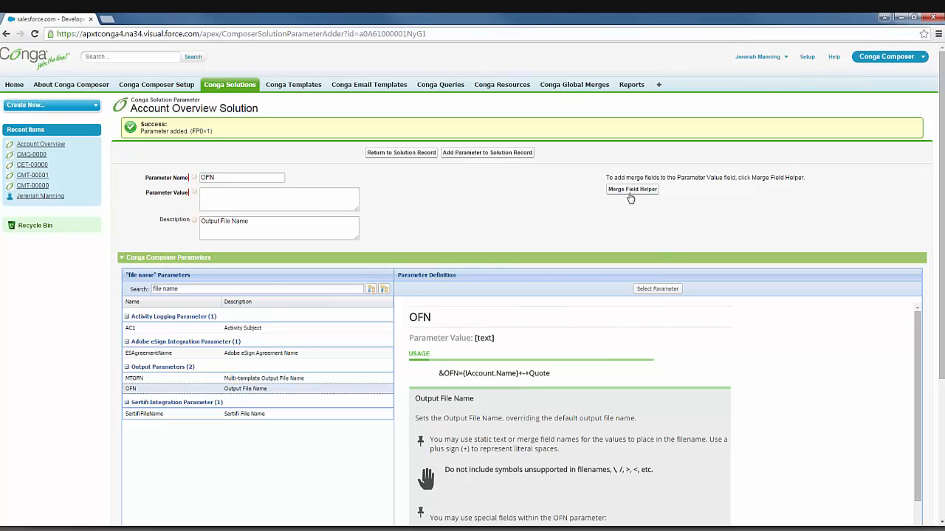
# Open the Merge Field Helper and browse the first and last pages of its available merge fields.
pyautogui.click(629, 194)
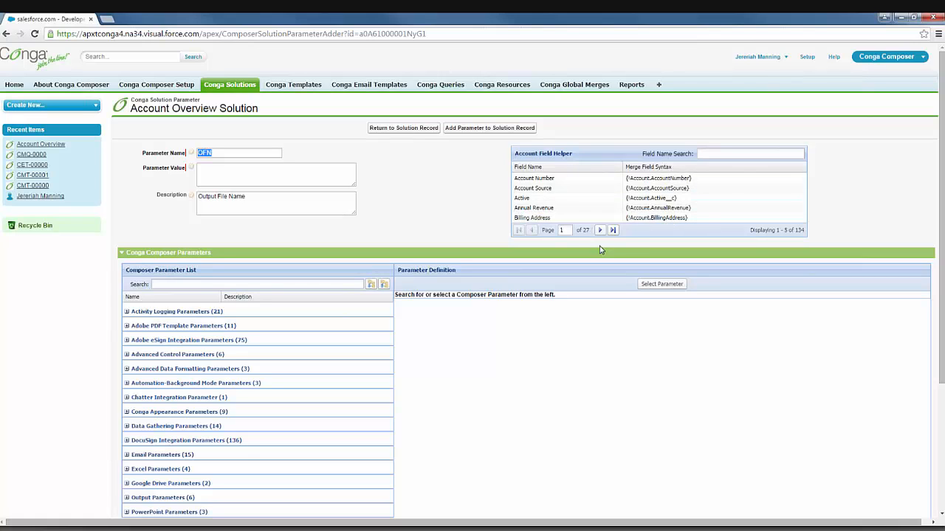
pyautogui.click(613, 230)
pyautogui.click(532, 221)
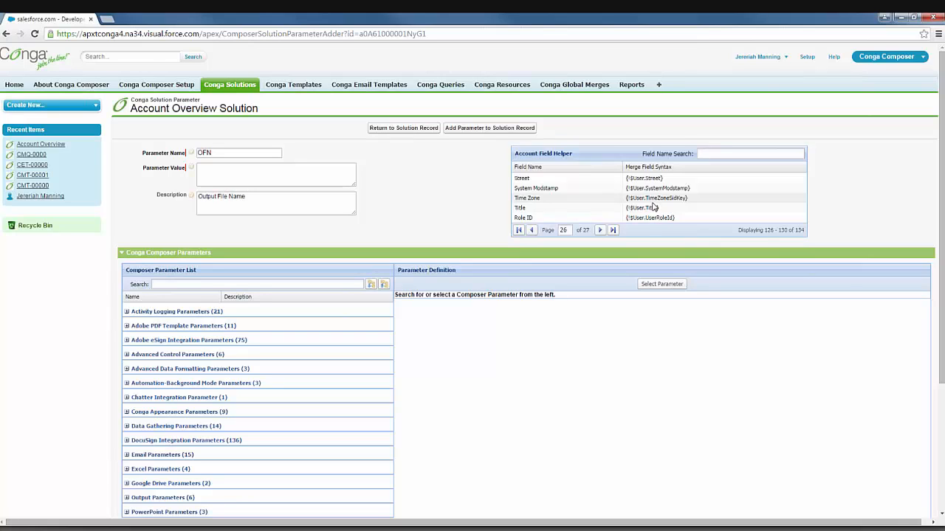
pyautogui.click(517, 231)
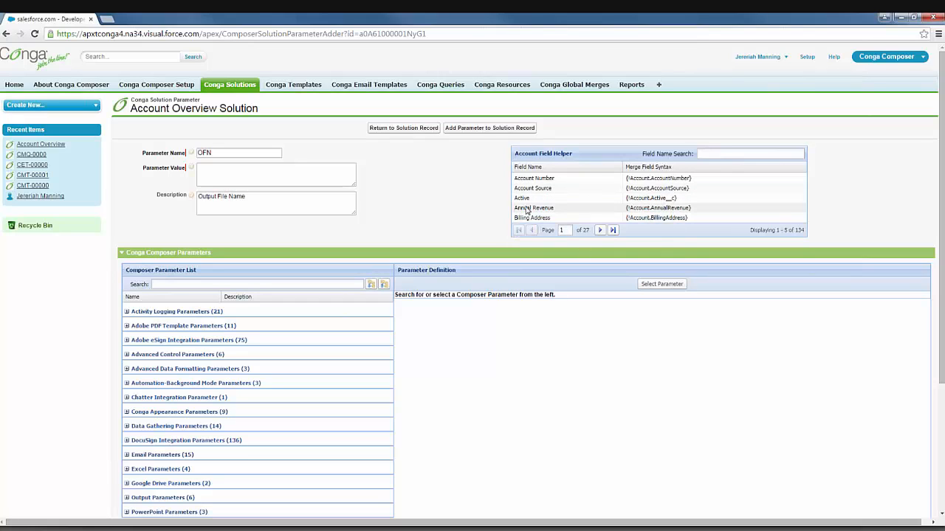
pyautogui.click(612, 230)
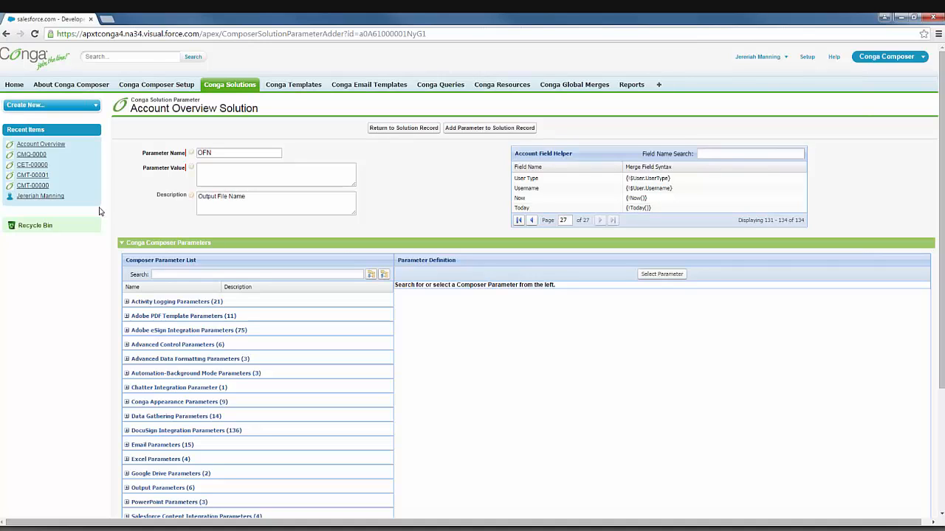
# Set the OFN value to "Account Overview for {!Account.Name}", finding the merge field by "name", and add the parameter to the solution.
pyautogui.click(220, 177)
pyautogui.write('Account')
pyautogui.write(' Ovew')
pyautogui.write('view for')
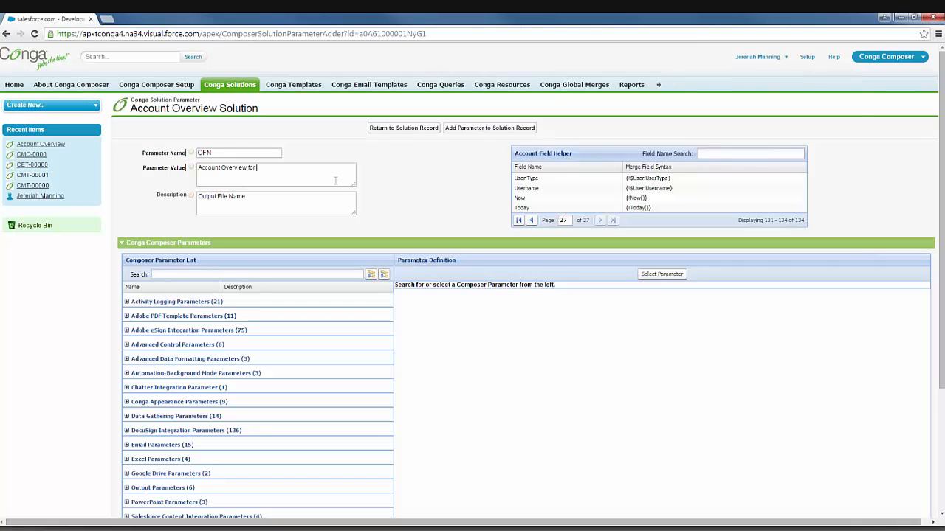
pyautogui.click(708, 154)
pyautogui.write('name')
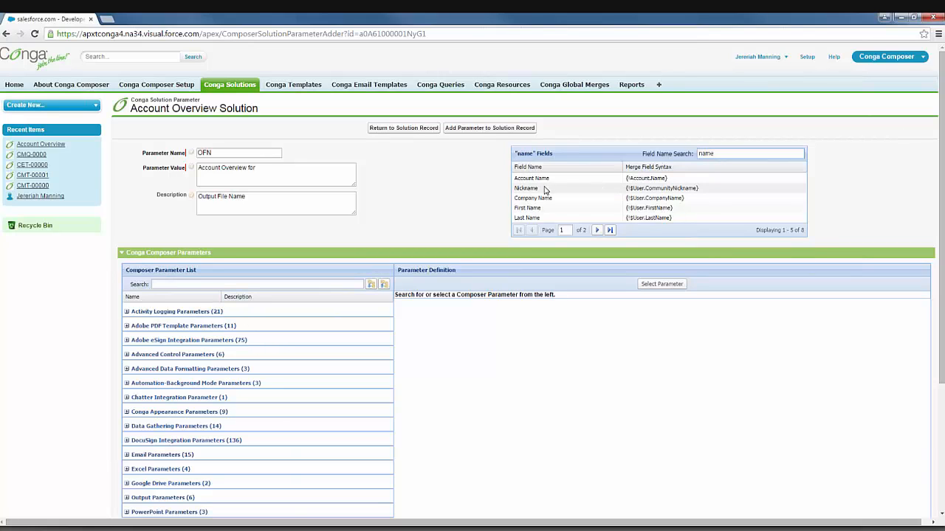
pyautogui.click(650, 179)
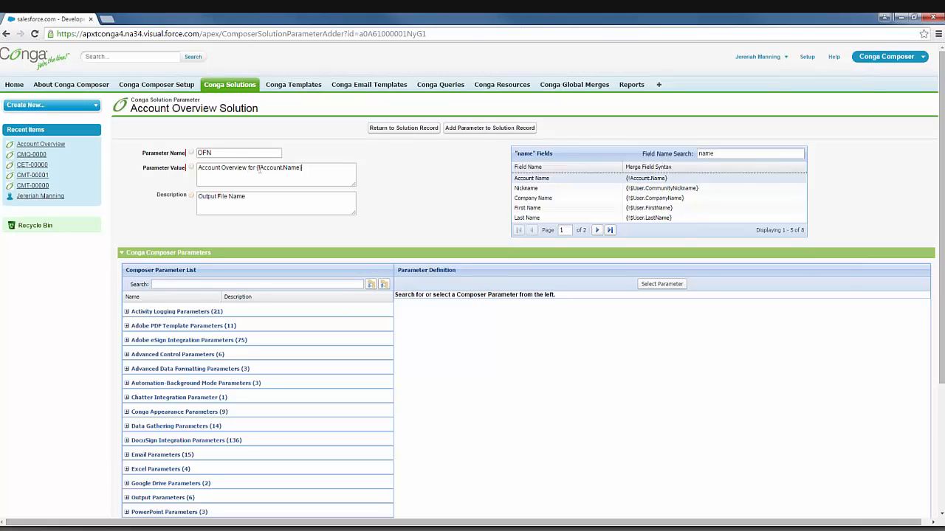
pyautogui.moveTo(257, 168); pyautogui.dragTo(336, 182)
pyautogui.click(476, 129)
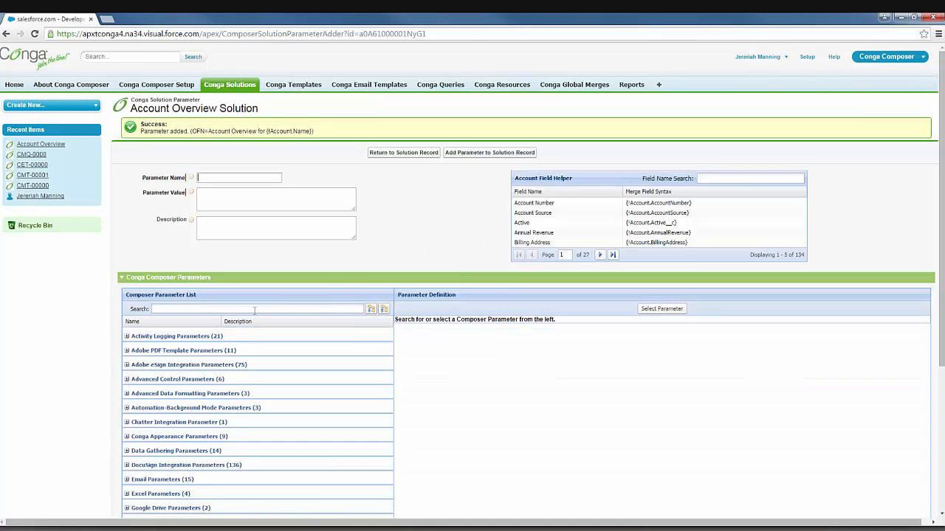
# Search the Composer parameters for "save", read the SC0 (Save a Copy) definition and select it as the new parameter.
pyautogui.click(255, 309)
pyautogui.write('save')
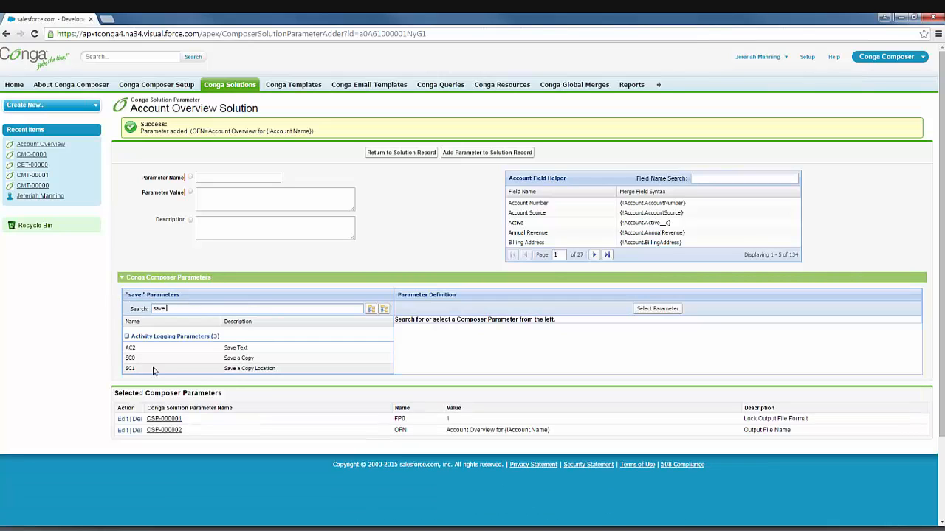
pyautogui.click(210, 360)
pyautogui.scroll(-2, 610, 330)
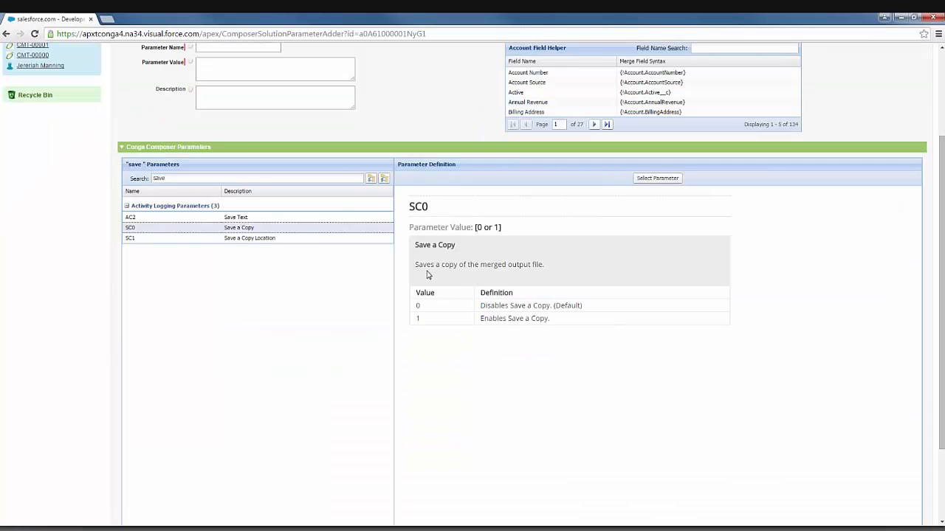
pyautogui.moveTo(431, 267); pyautogui.dragTo(519, 263)
pyautogui.click(536, 273)
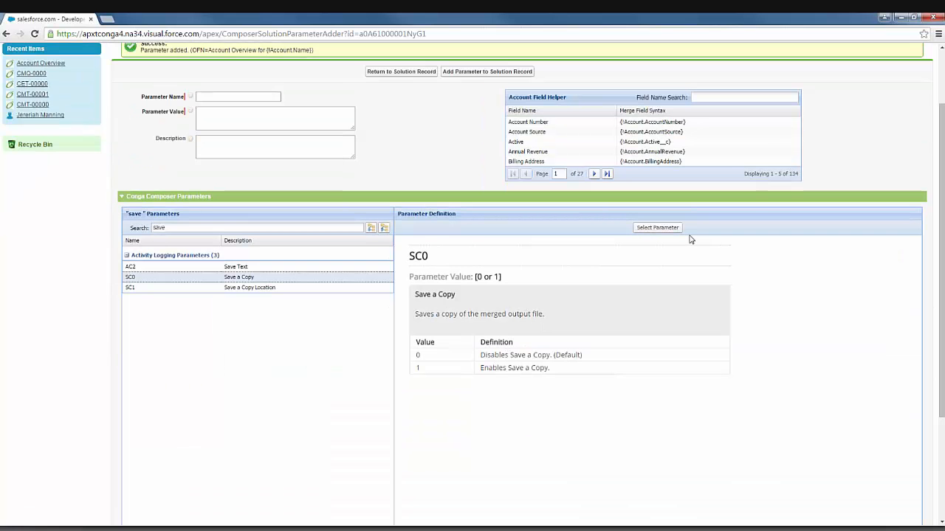
pyautogui.click(665, 228)
# Set the SC0 value to 1, check it against the value definitions and add the parameter to the solution.
pyautogui.click(234, 201)
pyautogui.write('1')
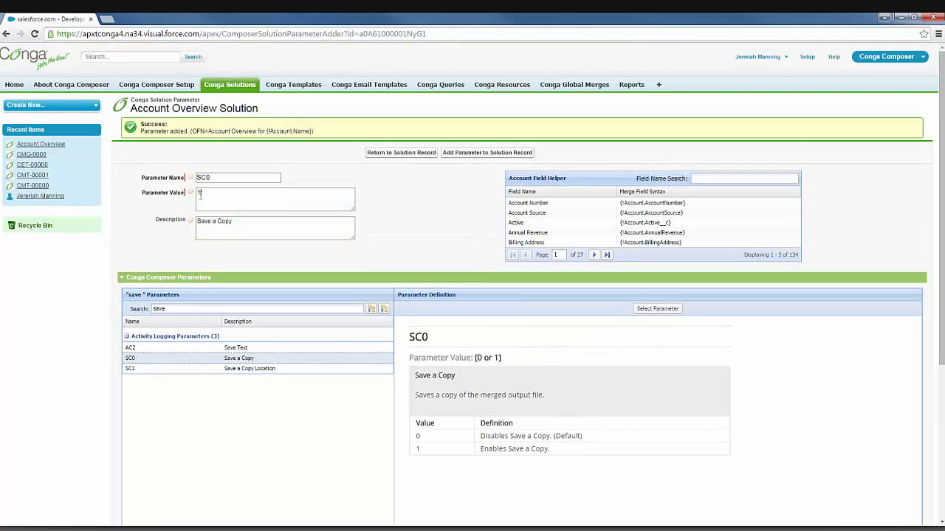
pyautogui.doubleClick(197, 194)
pyautogui.doubleClick(418, 436)
pyautogui.doubleClick(418, 449)
pyautogui.click(468, 158)
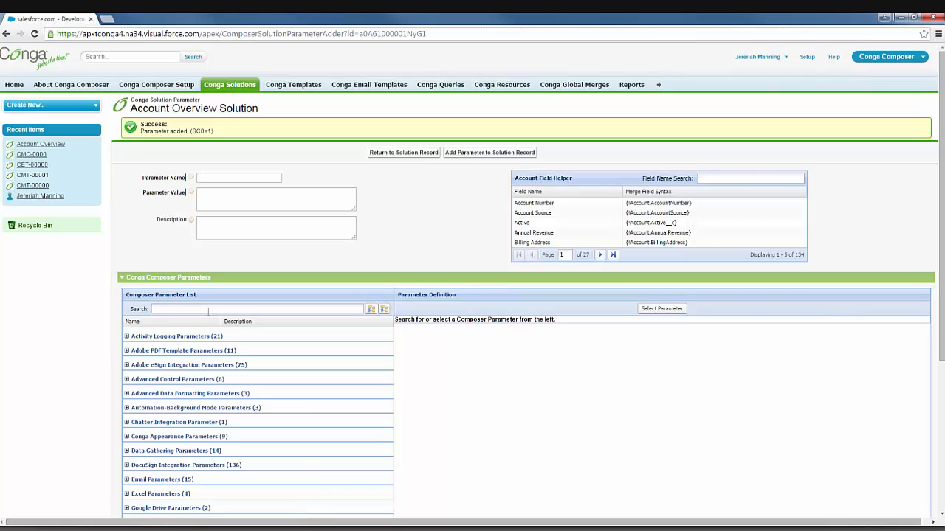
# Search the Composer parameters for "sc1" and examine the SC1 (Save a Copy Location) definition, including its required parameter.
pyautogui.write('sc1')
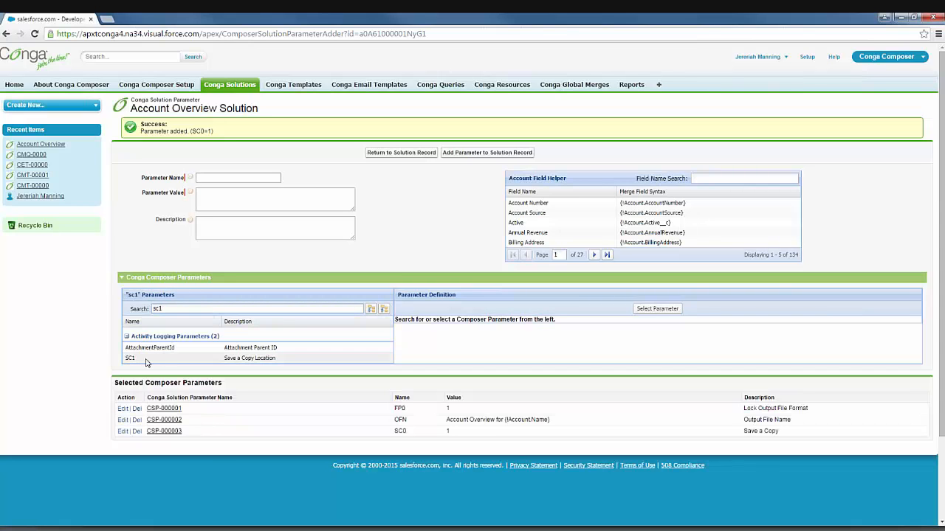
pyautogui.scroll(-3, 199, 332)
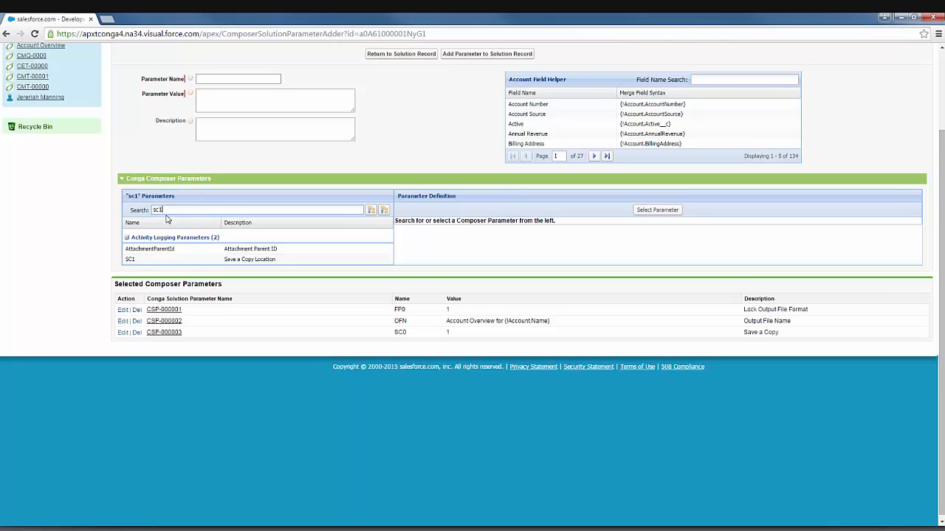
pyautogui.click(137, 260)
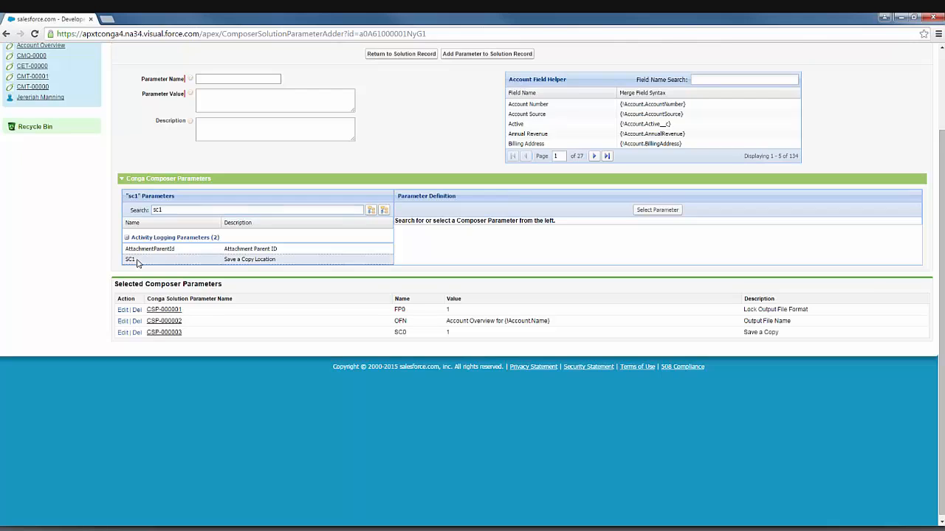
pyautogui.scroll(1, 487, 299)
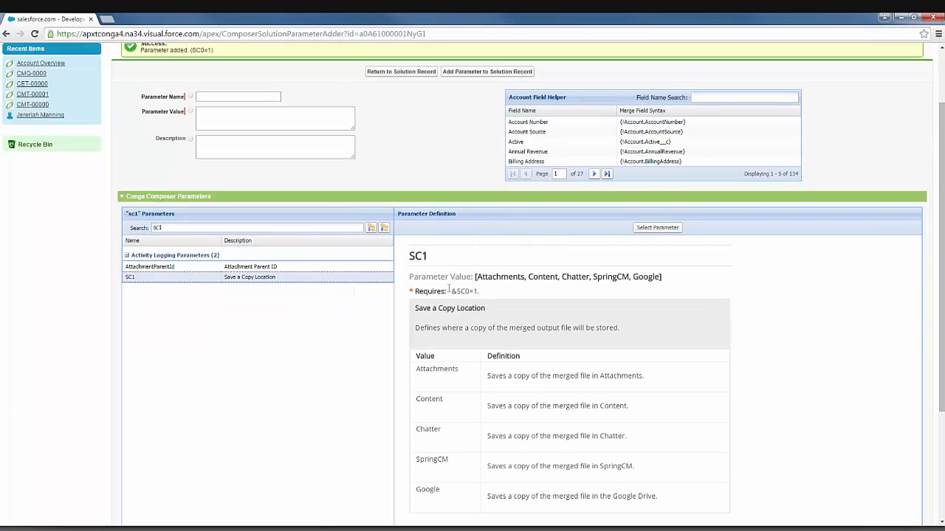
pyautogui.moveTo(448, 292); pyautogui.dragTo(479, 293)
pyautogui.scroll(-1, 492, 365)
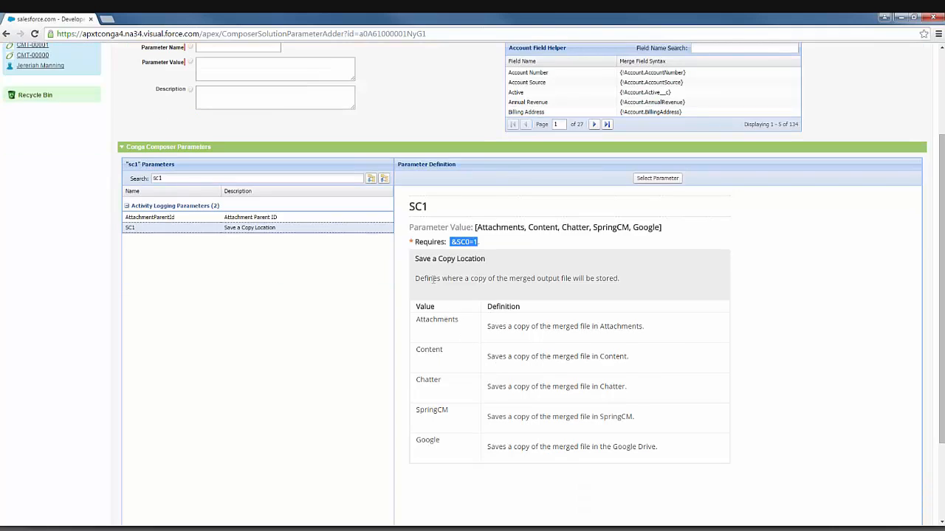
pyautogui.scroll(1, 450, 330)
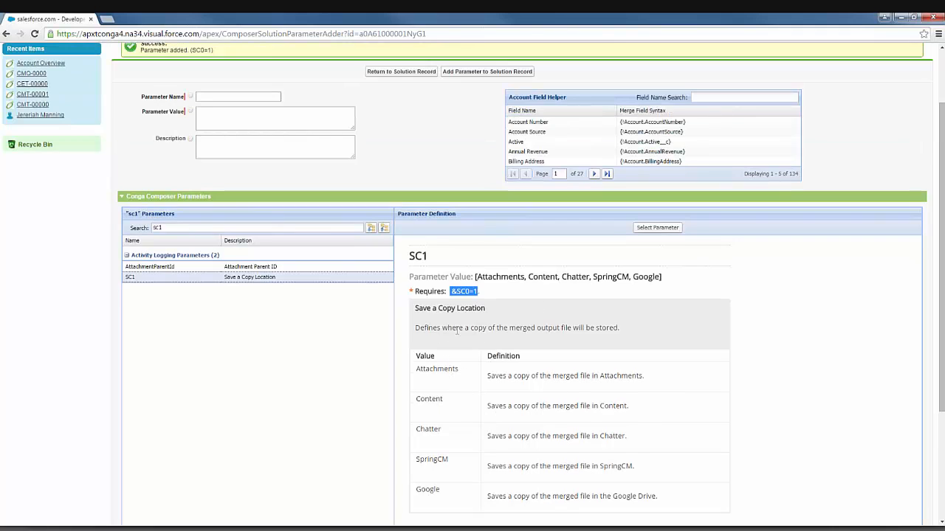
# Add the SC1 parameter to the solution with the value Attachments, copied from its definition.
pyautogui.doubleClick(437, 371)
pyautogui.hotkey('ctrl', 'c')
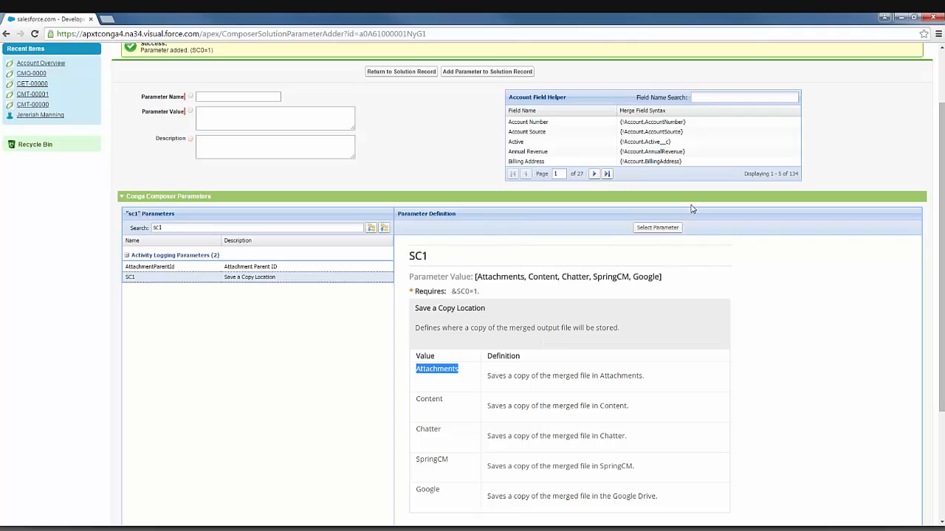
pyautogui.click(660, 228)
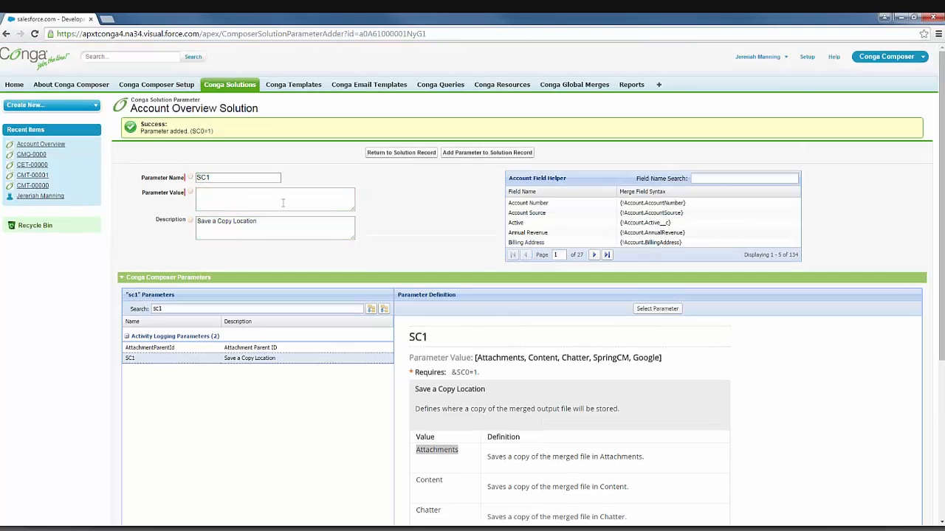
pyautogui.hotkey('ctrl', 'v')
pyautogui.click(471, 155)
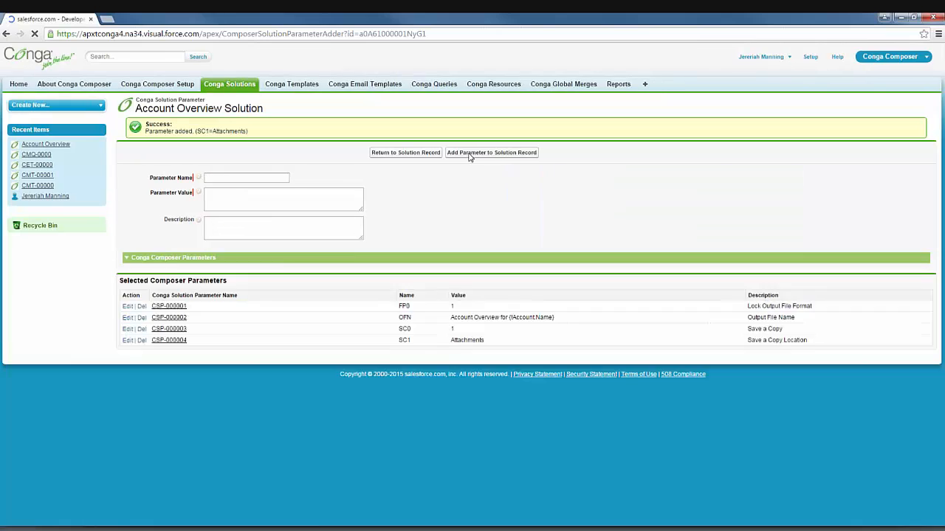
# Review the selected Composer parameters and return to the Account Overview solution record.
pyautogui.scroll(-1, 458, 231)
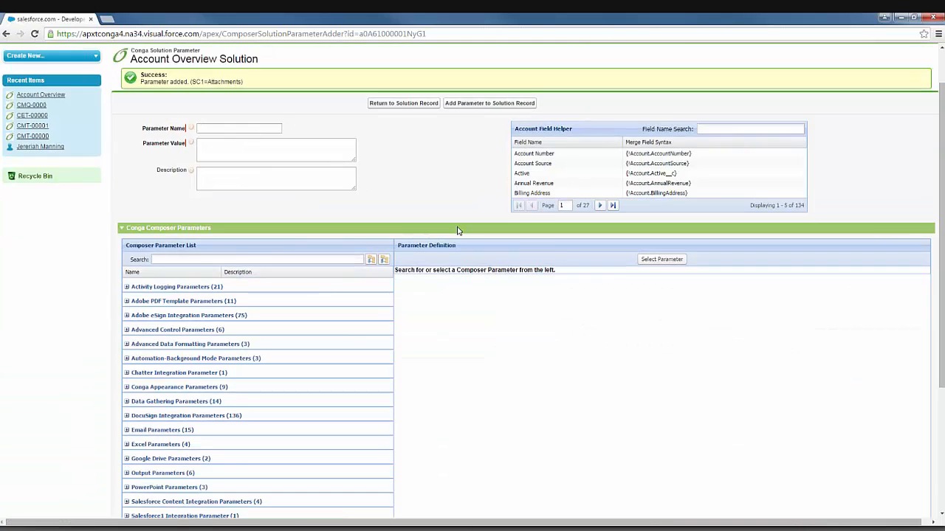
pyautogui.scroll(-3, 457, 231)
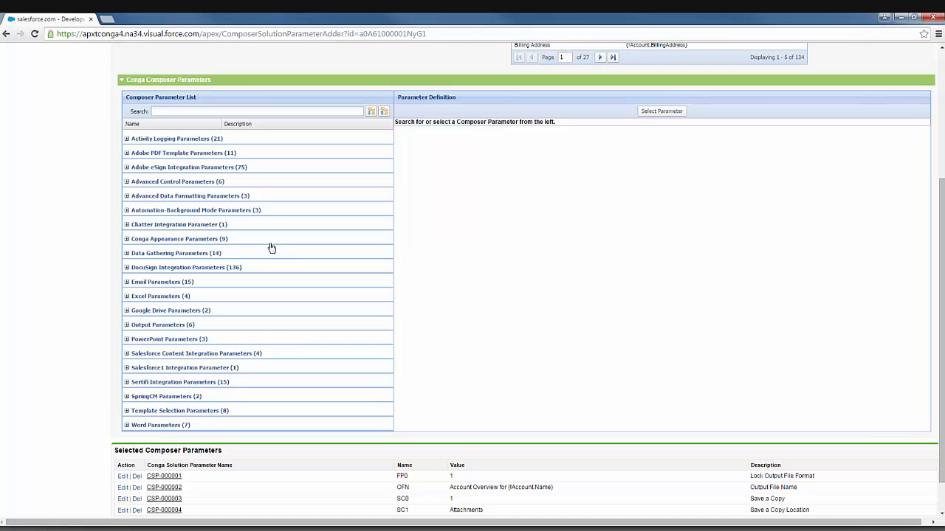
pyautogui.scroll(3, 238, 244)
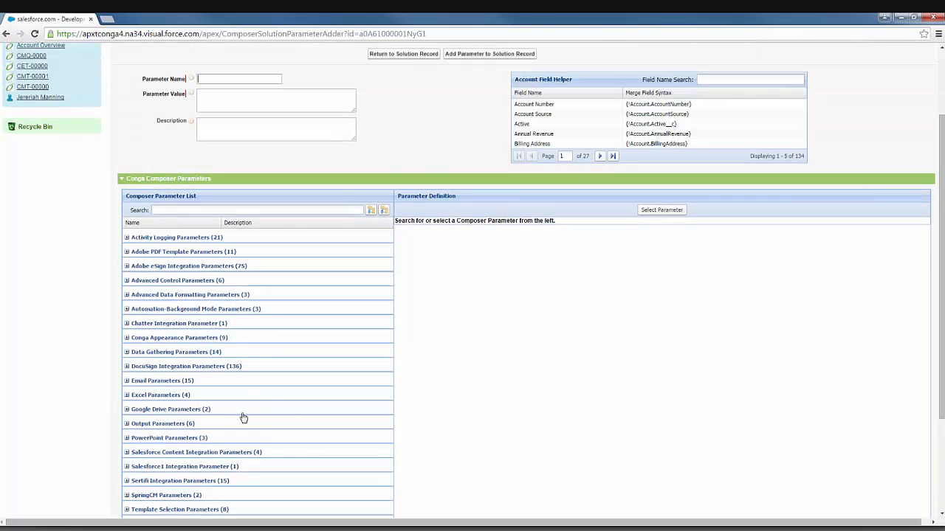
pyautogui.scroll(3, 264, 411)
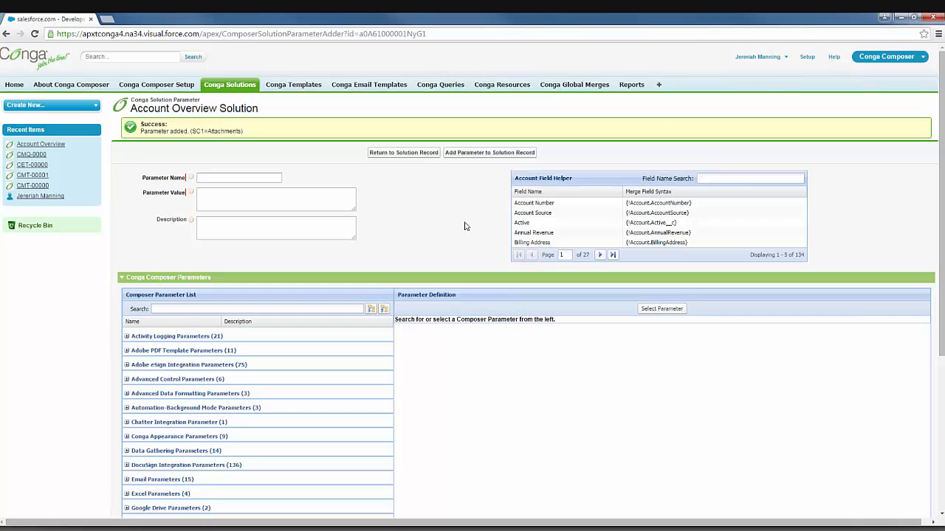
pyautogui.click(416, 155)
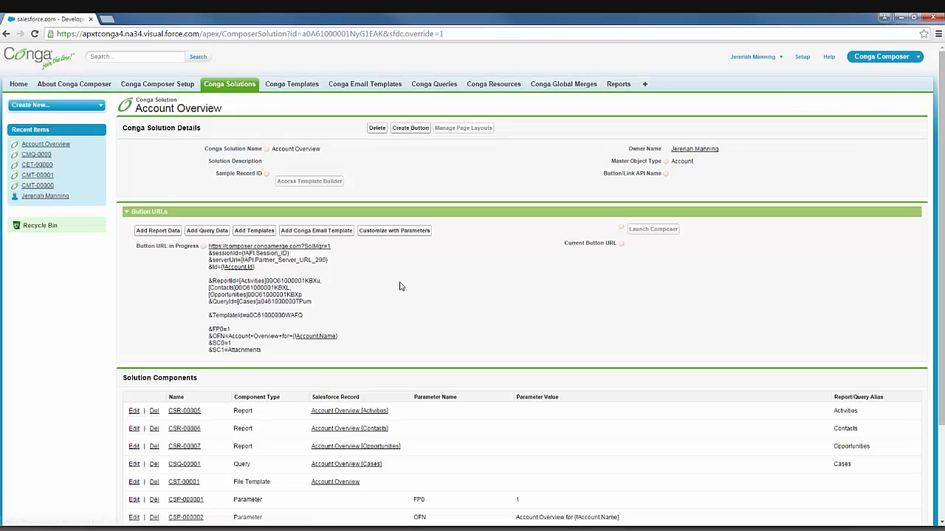
# Review the Account Overview solution's button URL in progress, covering the session, report, query, template and parameter lines.
pyautogui.scroll(-3, 400, 286)
pyautogui.moveTo(263, 252); pyautogui.dragTo(208, 231)
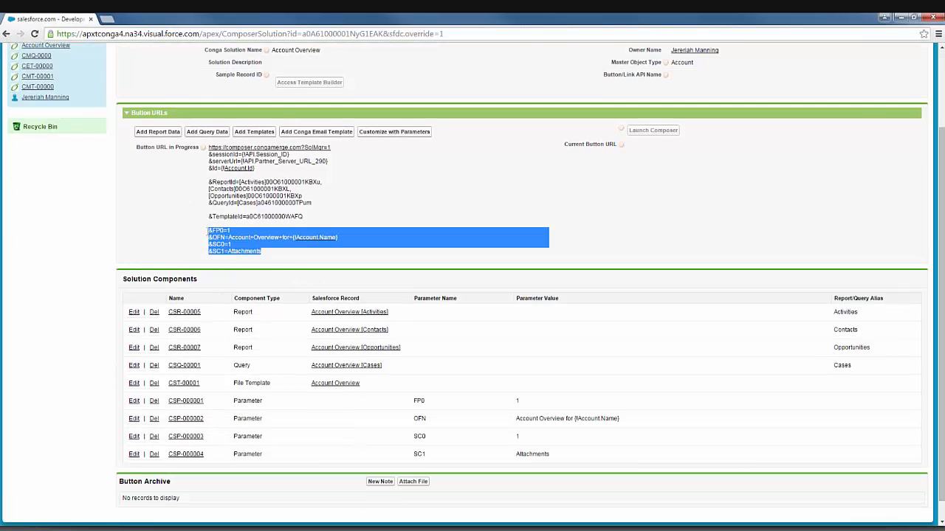
pyautogui.click(332, 212)
pyautogui.moveTo(265, 171); pyautogui.dragTo(211, 150)
pyautogui.moveTo(311, 203); pyautogui.dragTo(218, 189)
pyautogui.click(307, 216)
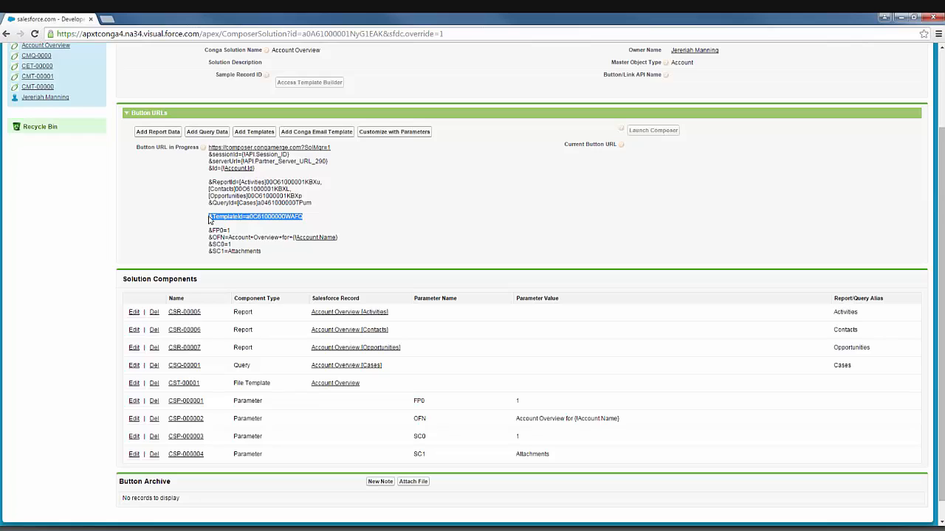
pyautogui.moveTo(260, 253); pyautogui.dragTo(207, 231)
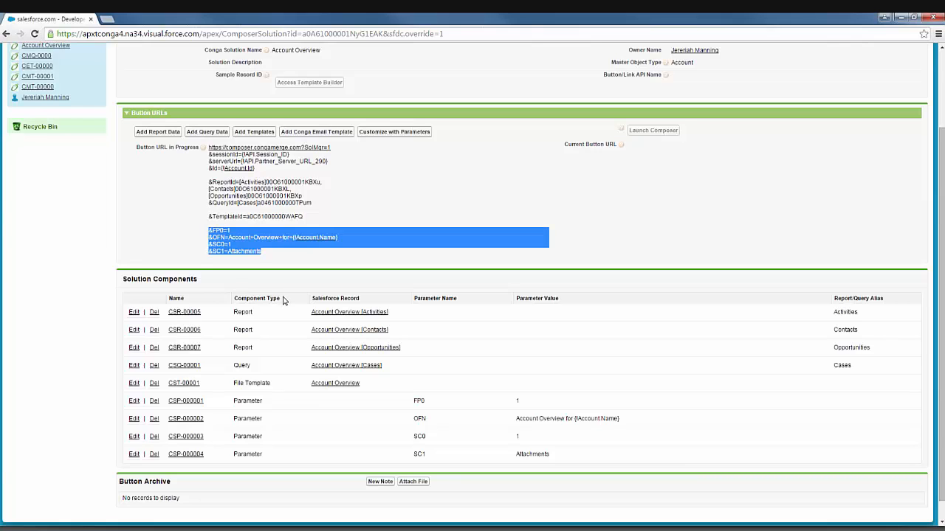
pyautogui.scroll(2, 287, 324)
pyautogui.click(492, 301)
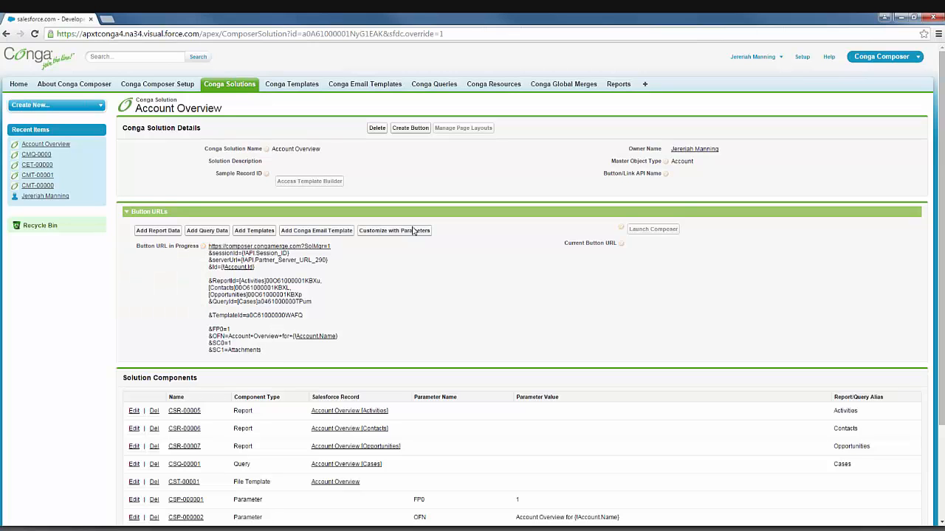
# Try to create the button for the Account Overview solution and read the returned message.
pyautogui.click(414, 130)
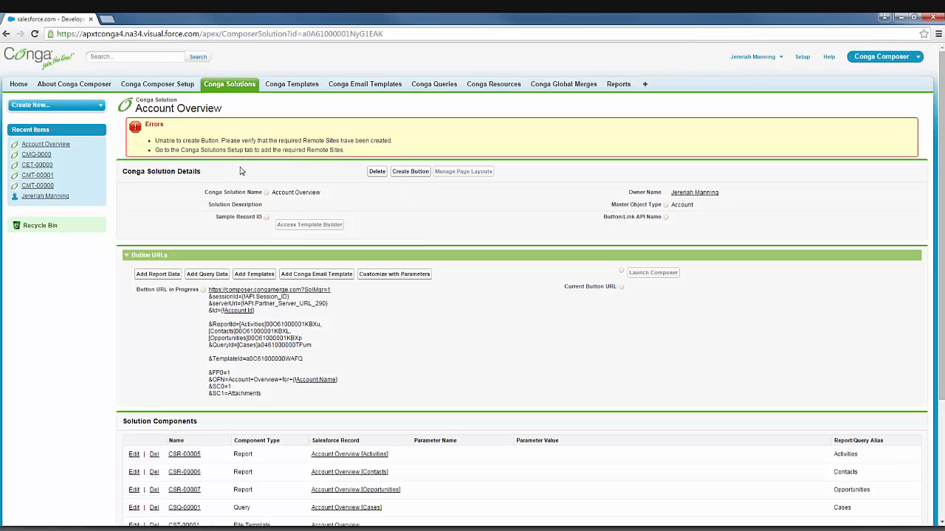
pyautogui.moveTo(350, 148); pyautogui.dragTo(157, 140)
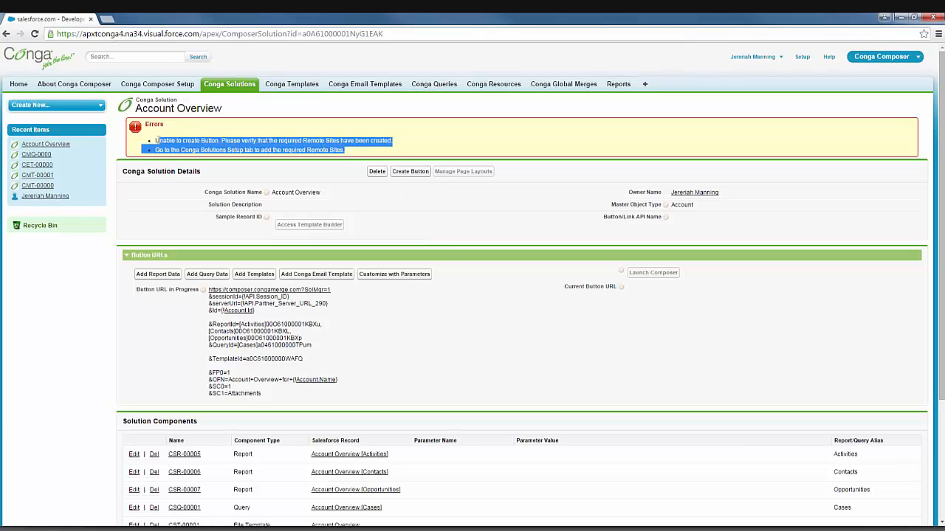
pyautogui.click(397, 228)
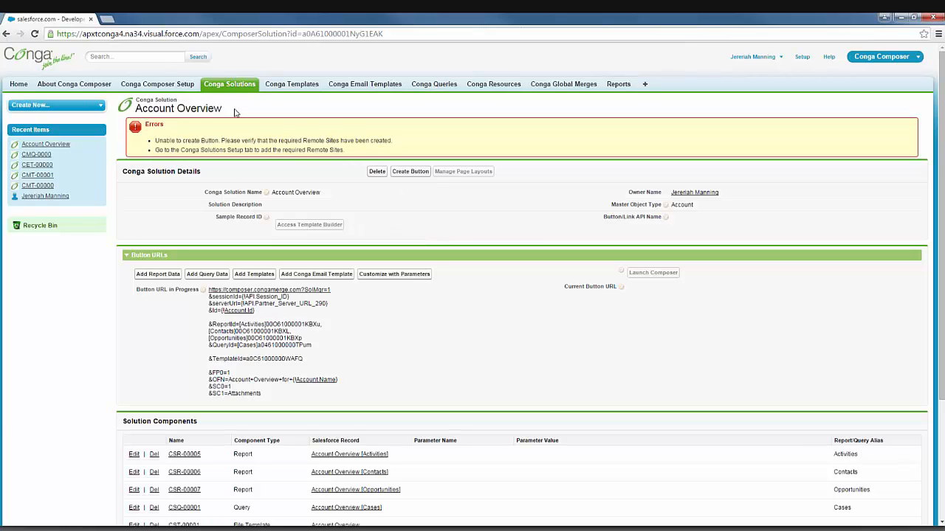
pyautogui.moveTo(222, 141); pyautogui.dragTo(394, 141)
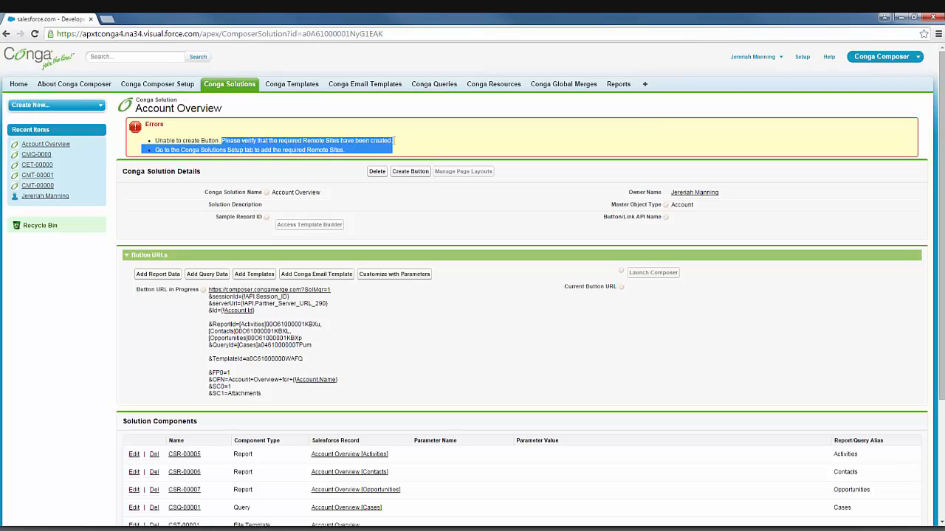
pyautogui.click(475, 147)
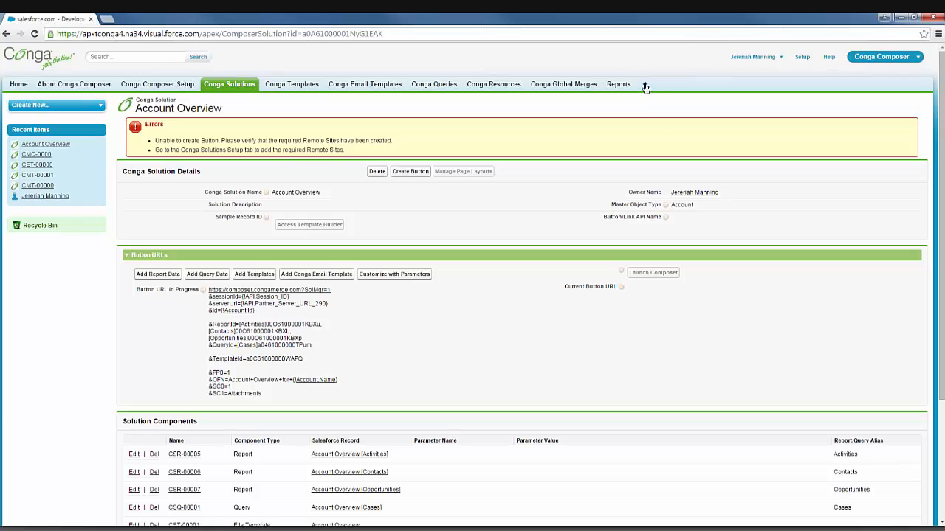
# Open the Conga Solutions Setup page in a separate browser tab and examine the required remote site entries.
pyautogui.middleClick(644, 85)
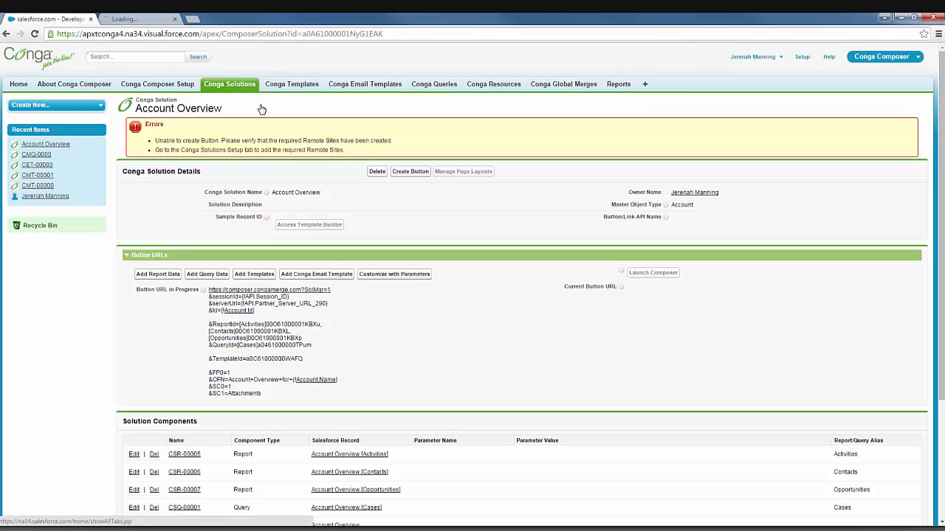
pyautogui.click(145, 19)
pyautogui.scroll(-2, 317, 306)
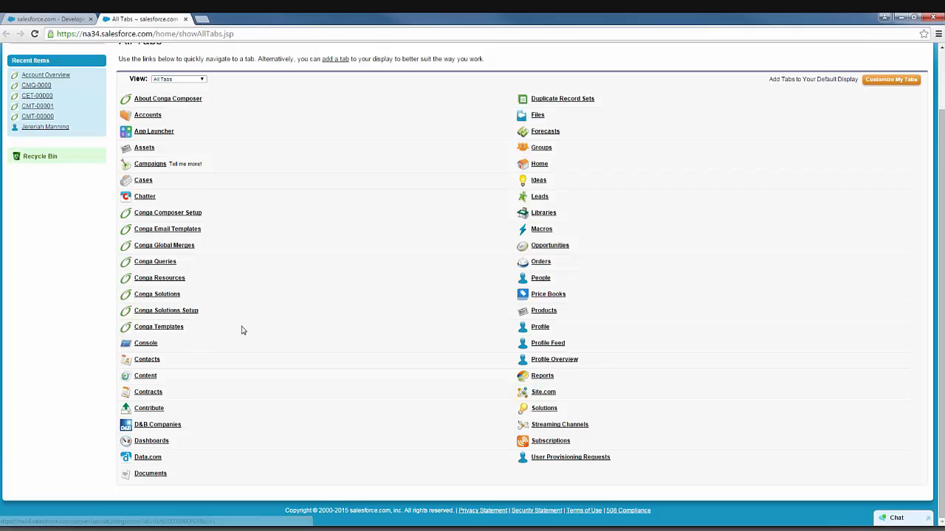
pyautogui.scroll(2, 251, 325)
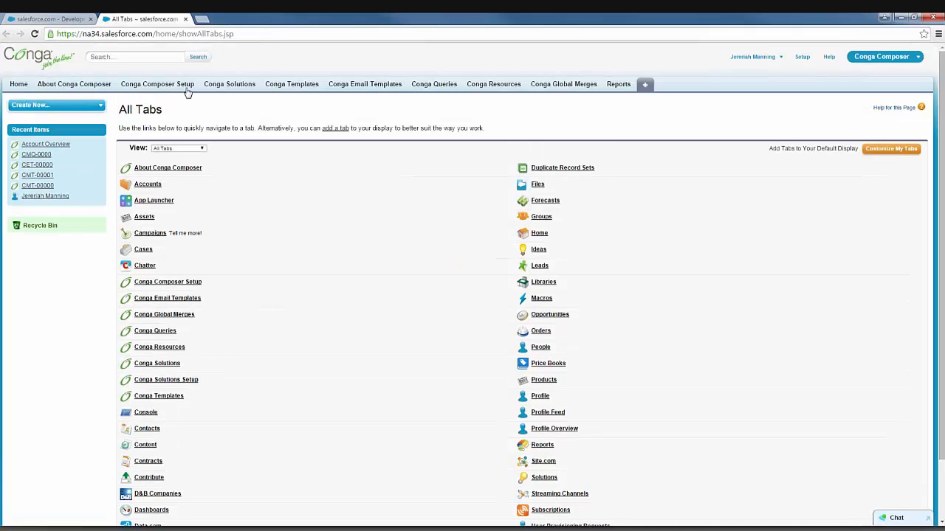
pyautogui.click(156, 382)
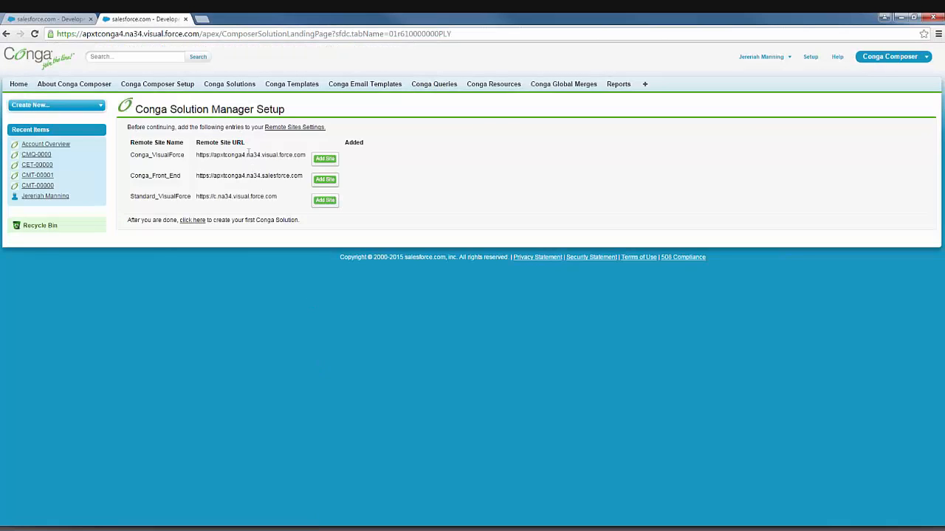
pyautogui.moveTo(248, 145); pyautogui.dragTo(202, 146)
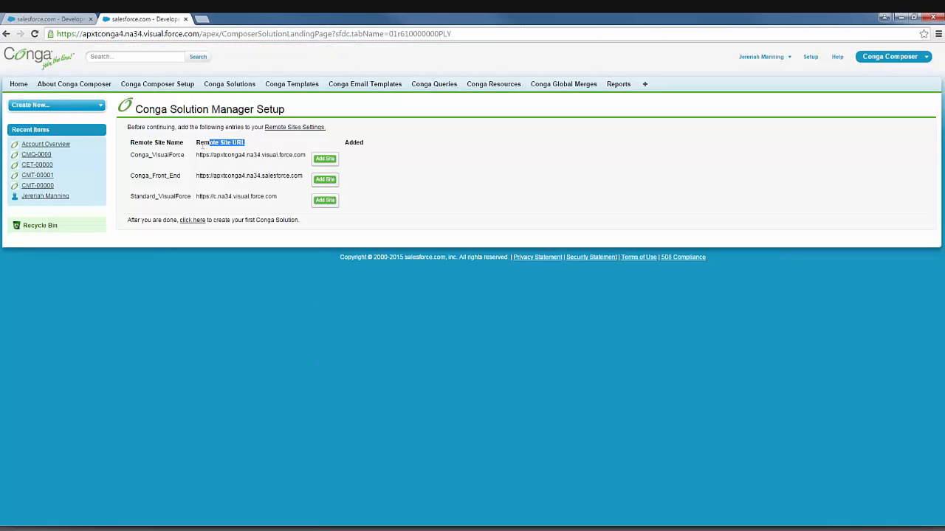
pyautogui.click(382, 197)
# Add and save the Conga_VisualForce remote site with its prefilled settings, and return to the setup page.
pyautogui.click(324, 158)
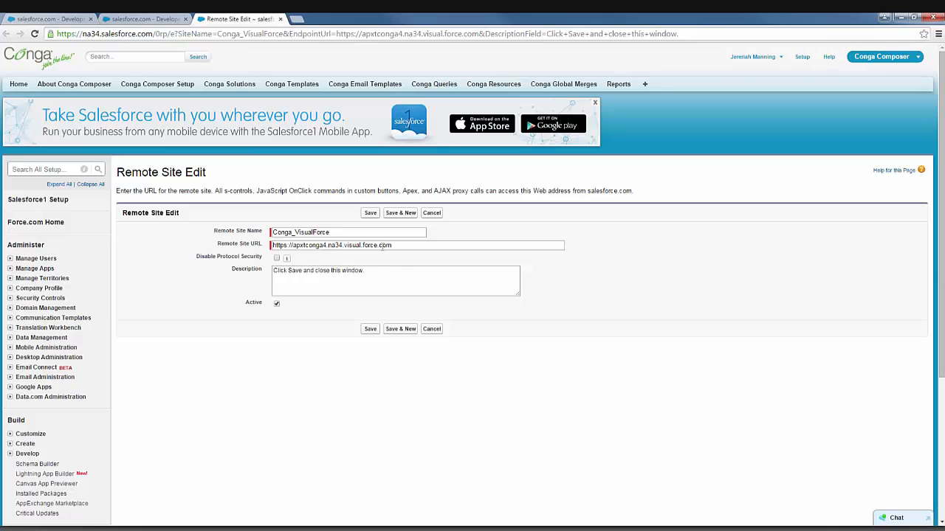
pyautogui.moveTo(361, 271); pyautogui.dragTo(265, 272)
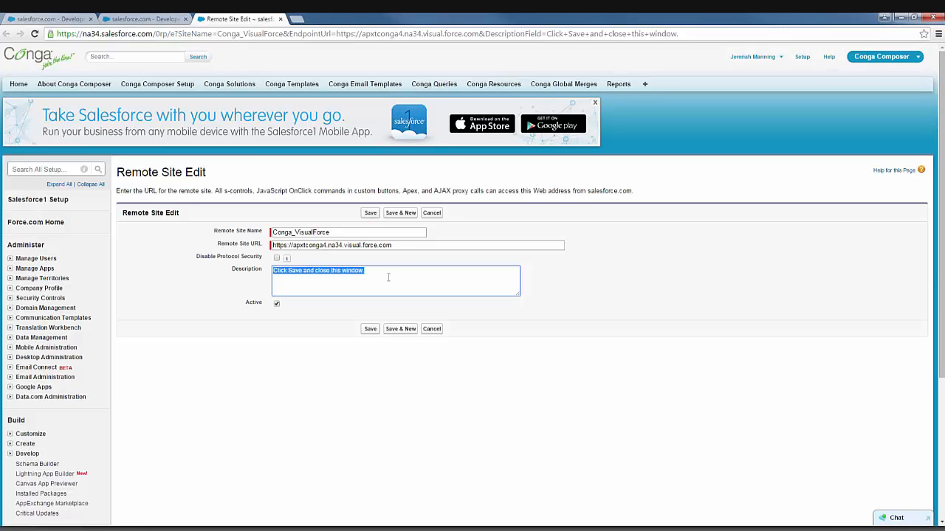
pyautogui.click(372, 214)
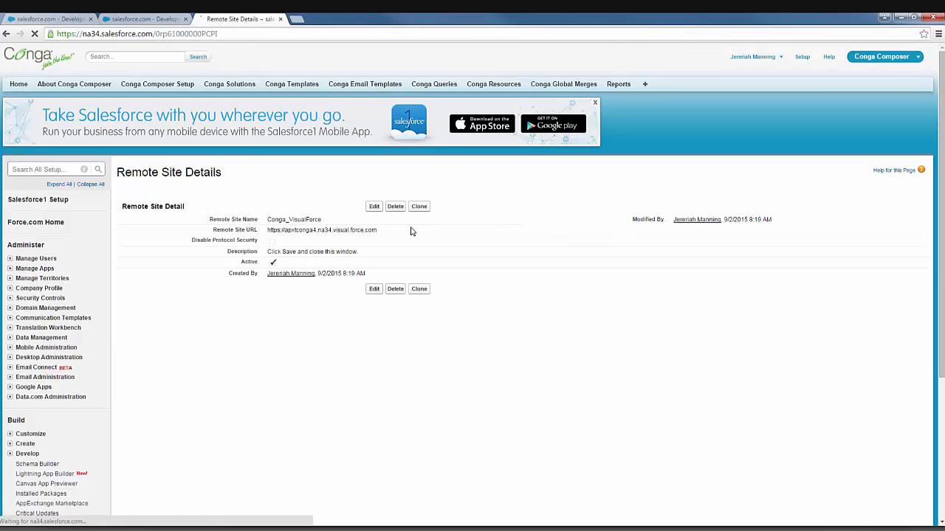
pyautogui.hotkey('ctrl', 'w')
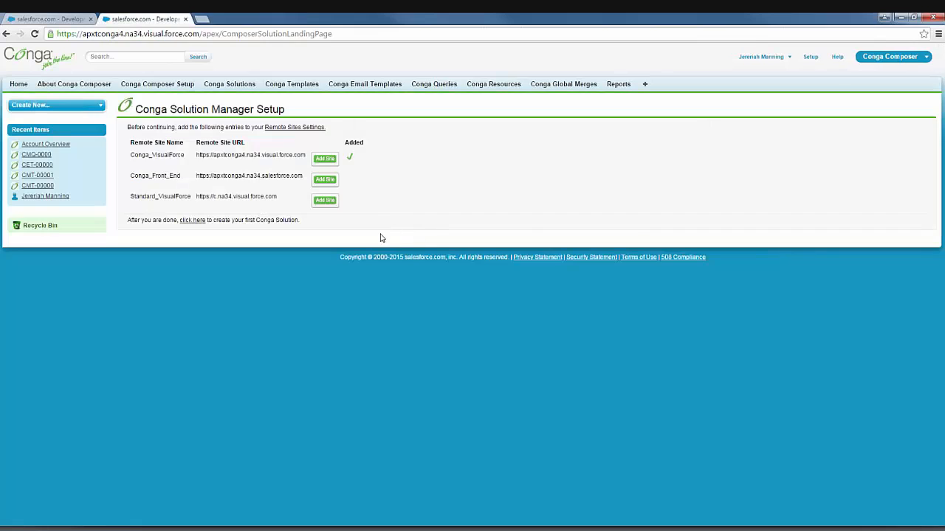
# Add and save the Conga_Front_End and Standard_VisualForce remote sites with their prefilled settings.
pyautogui.click(330, 180)
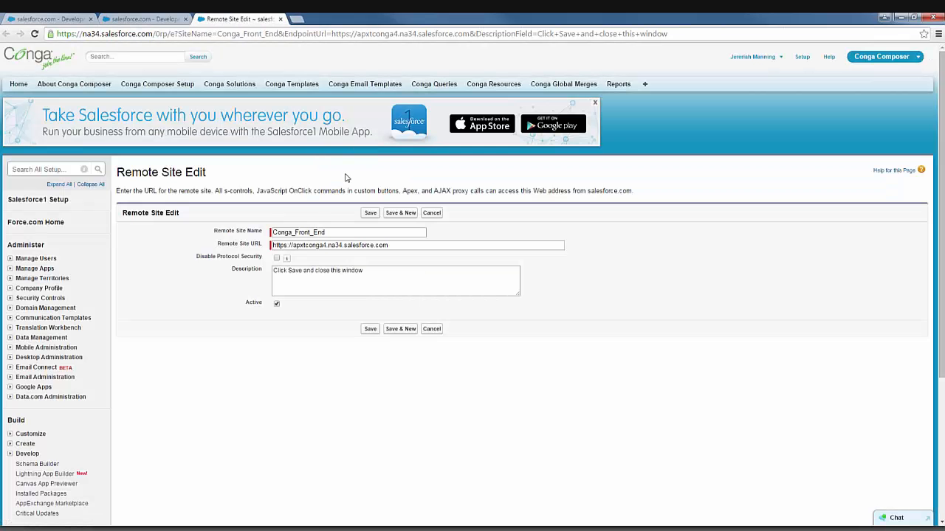
pyautogui.click(369, 214)
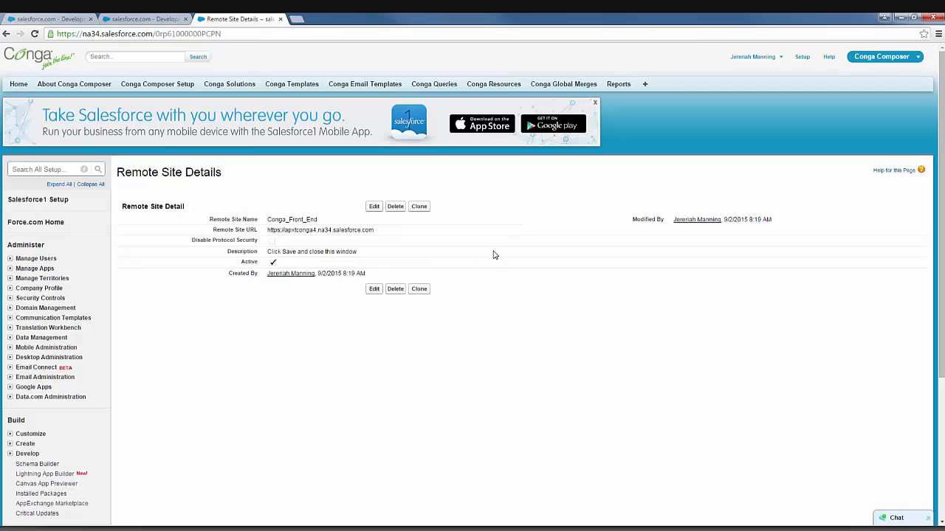
pyautogui.hotkey('ctrl', 'w')
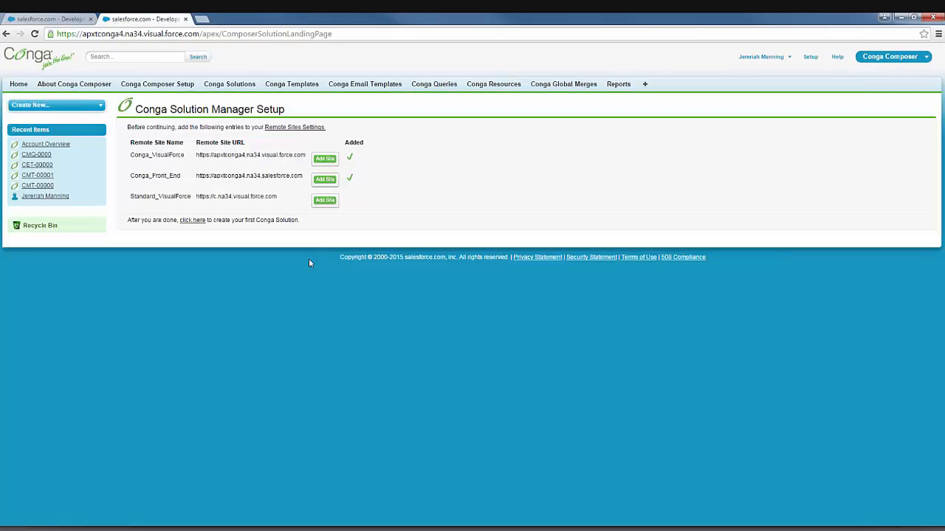
pyautogui.click(324, 200)
pyautogui.click(372, 213)
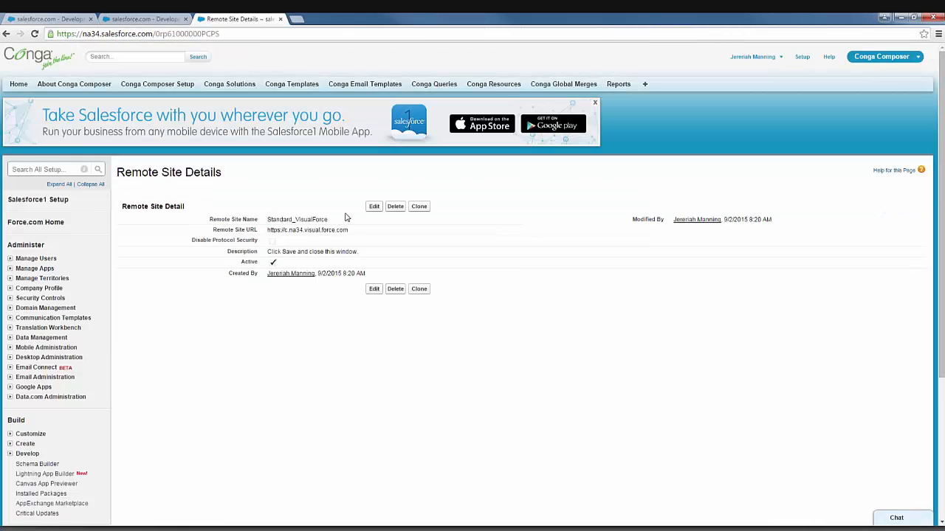
pyautogui.hotkey('ctrl', 'w')
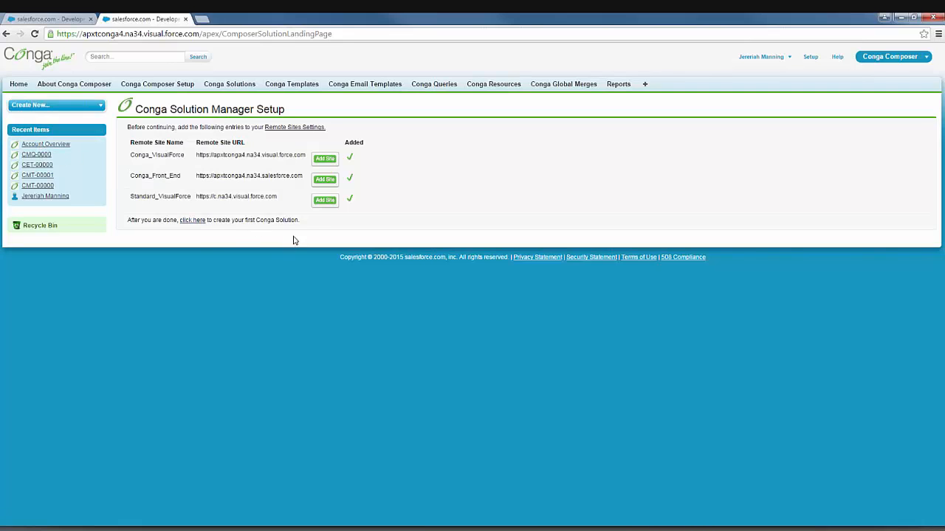
# Close the Solution Manager setup page and create the Account Overview solution's button on the Account object.
pyautogui.moveTo(299, 222); pyautogui.dragTo(127, 222)
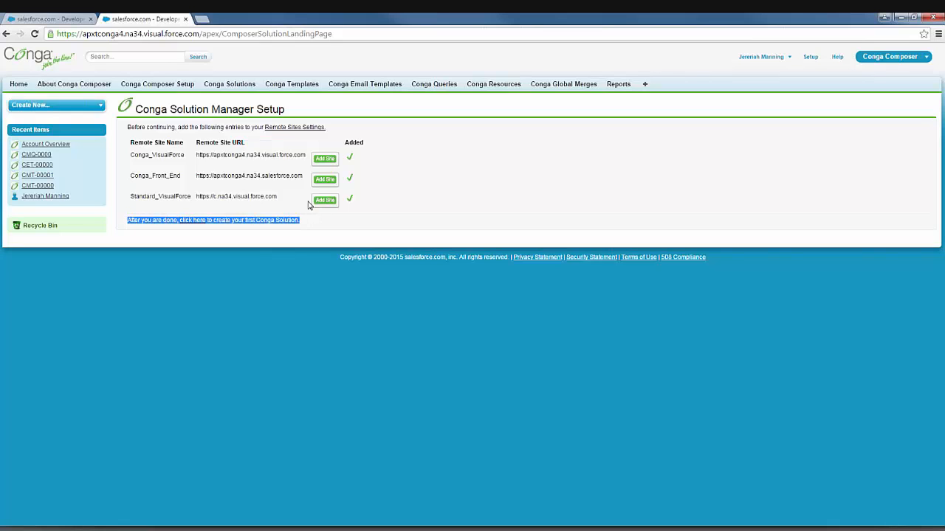
pyautogui.click(185, 18)
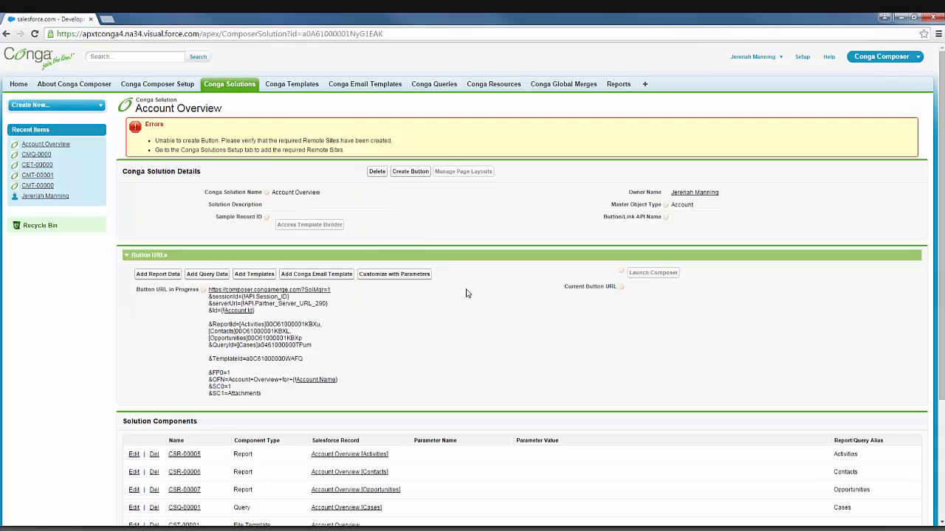
pyautogui.click(404, 172)
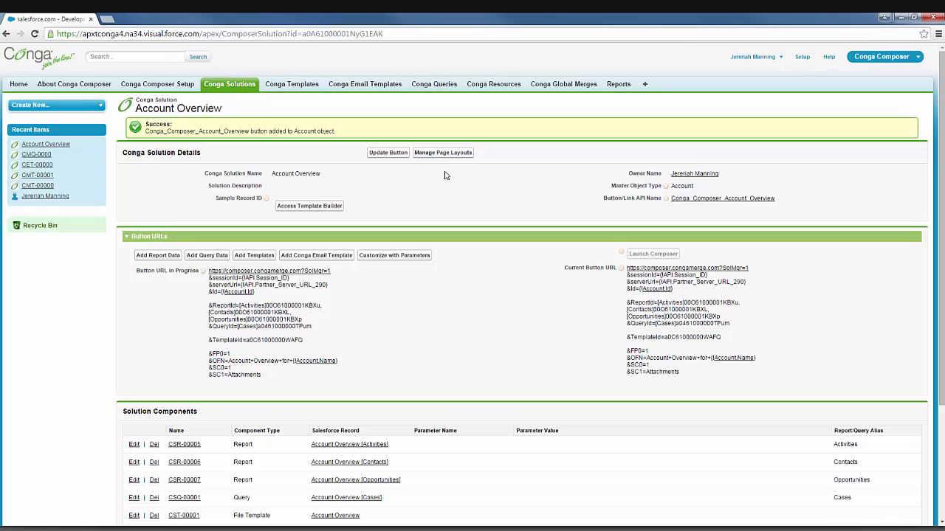
# Check the new button's API name on the solution record and open the Conga_Composer_Account_Overview button definition.
pyautogui.moveTo(147, 133); pyautogui.dragTo(245, 133)
pyautogui.click(261, 133)
pyautogui.doubleClick(612, 198)
pyautogui.moveTo(634, 200); pyautogui.dragTo(672, 213)
pyautogui.click(673, 212)
pyautogui.click(724, 199)
# Examine the custom button's URL and description, and return to the solution through its record link, closing the old solution page.
pyautogui.scroll(-3, 369, 219)
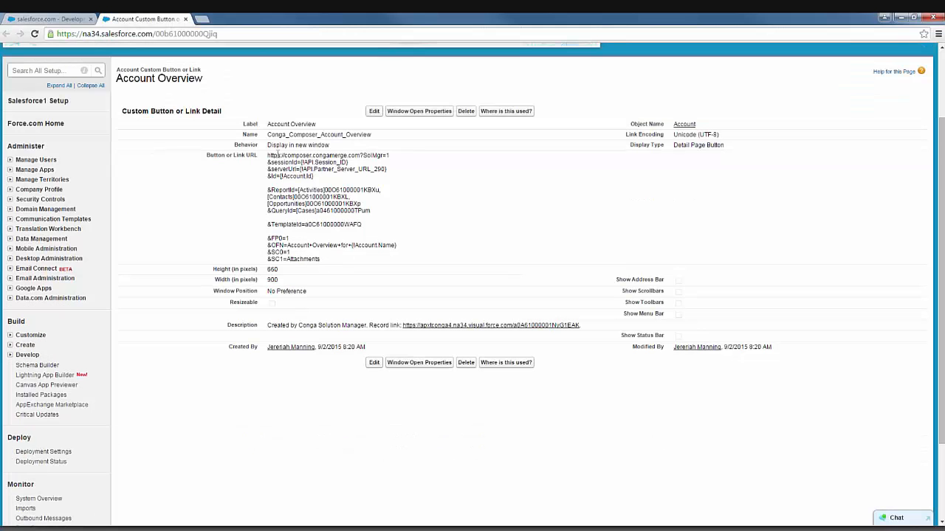
pyautogui.moveTo(270, 155); pyautogui.dragTo(358, 272)
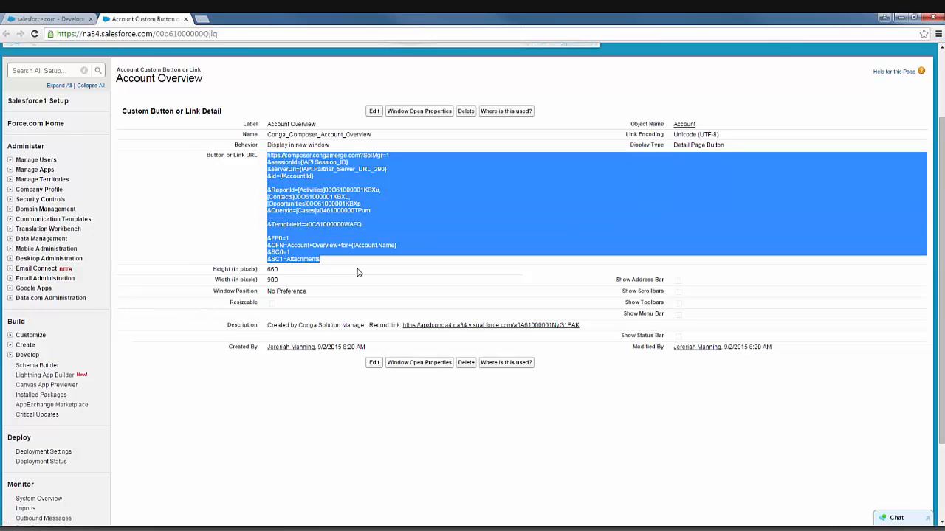
pyautogui.moveTo(267, 326); pyautogui.dragTo(378, 325)
pyautogui.click(402, 351)
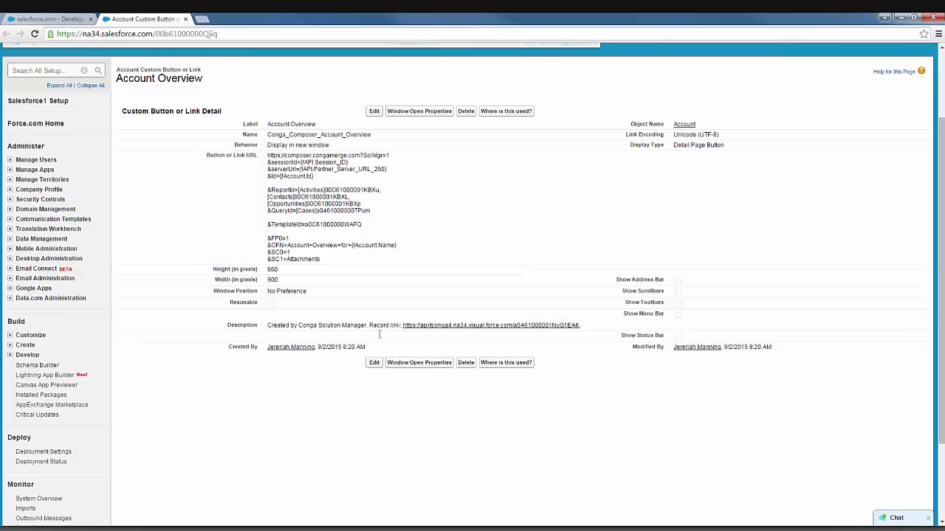
pyautogui.moveTo(268, 325); pyautogui.dragTo(379, 338)
pyautogui.click(382, 338)
pyautogui.click(470, 326)
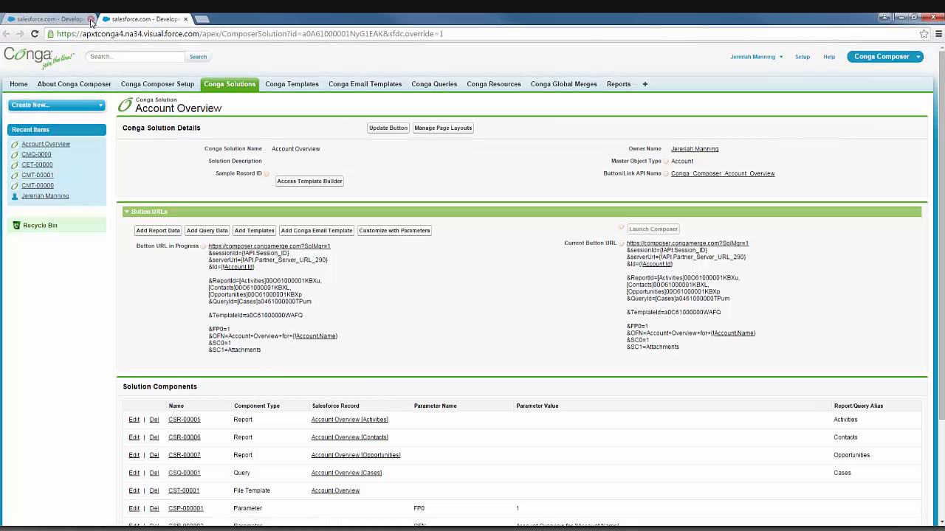
pyautogui.click(91, 20)
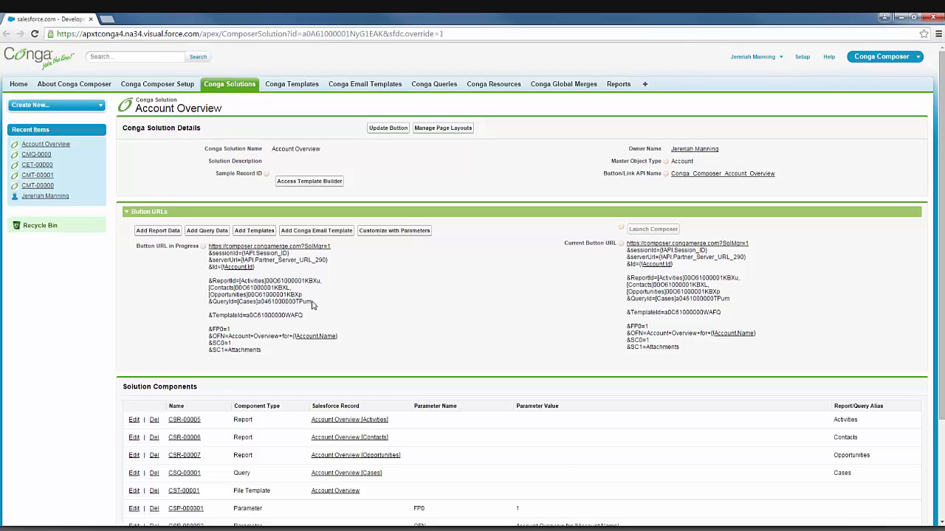
# Select the sForce account as the solution's sample record and return to the solution record.
pyautogui.click(313, 183)
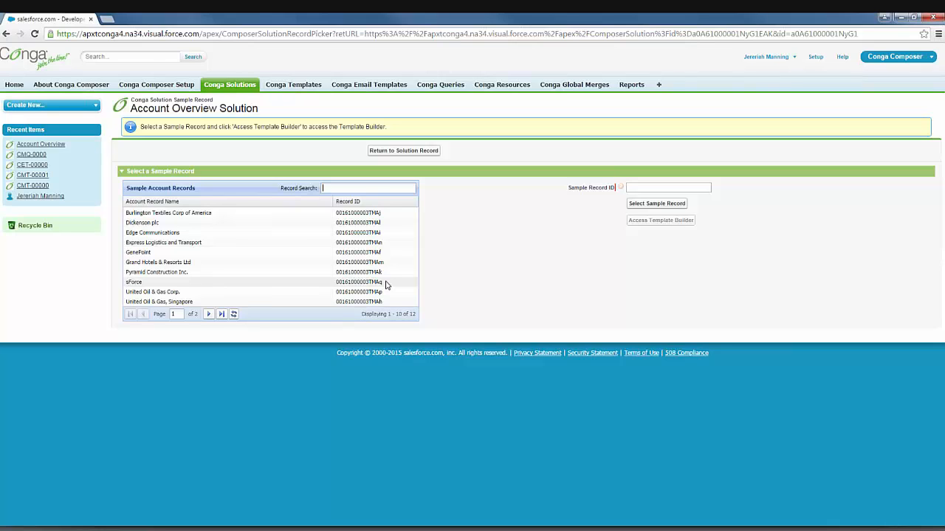
pyautogui.click(168, 286)
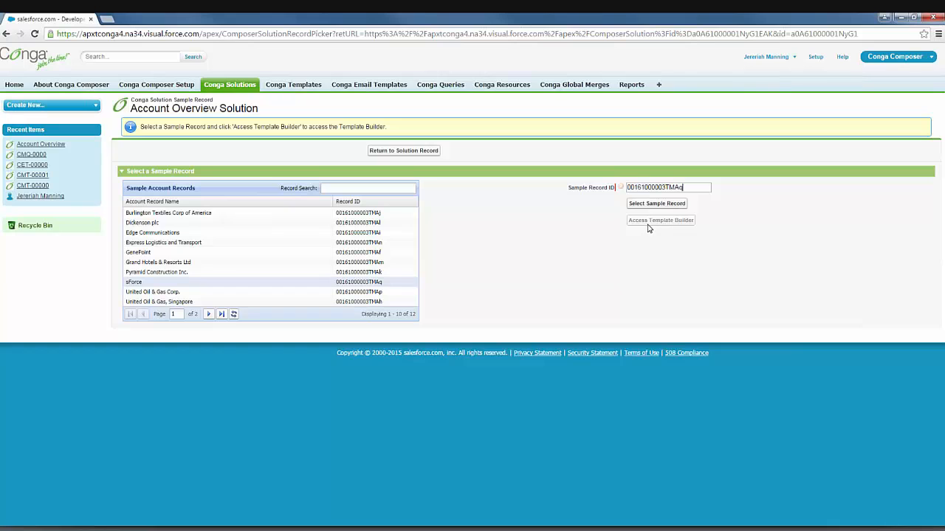
pyautogui.click(643, 206)
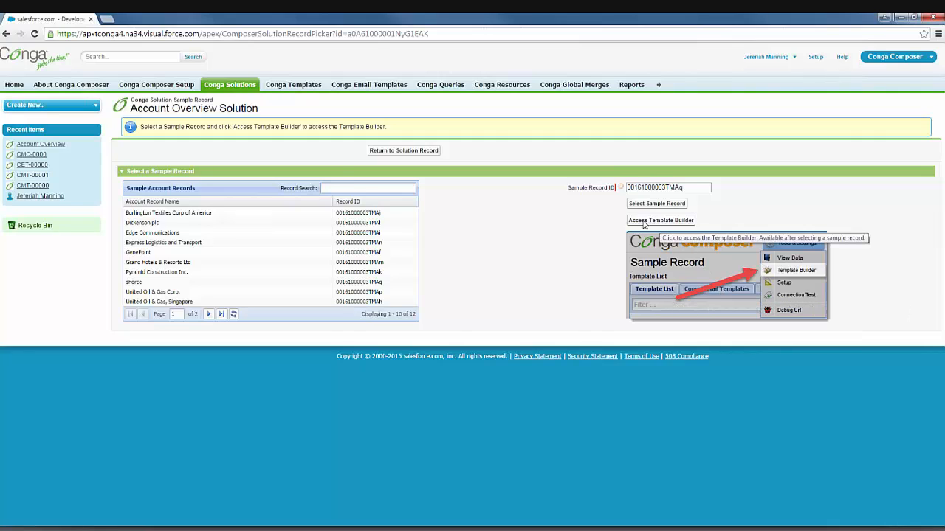
pyautogui.click(393, 151)
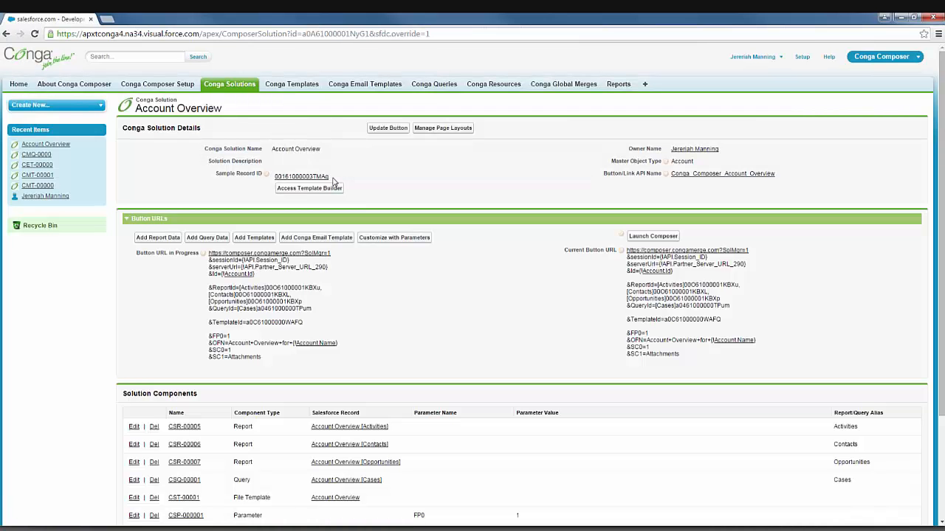
# Open the solution's sample account record to check its details, and return to the Account Overview solution record.
pyautogui.moveTo(333, 179); pyautogui.dragTo(276, 177)
pyautogui.click(271, 200)
pyautogui.click(292, 178)
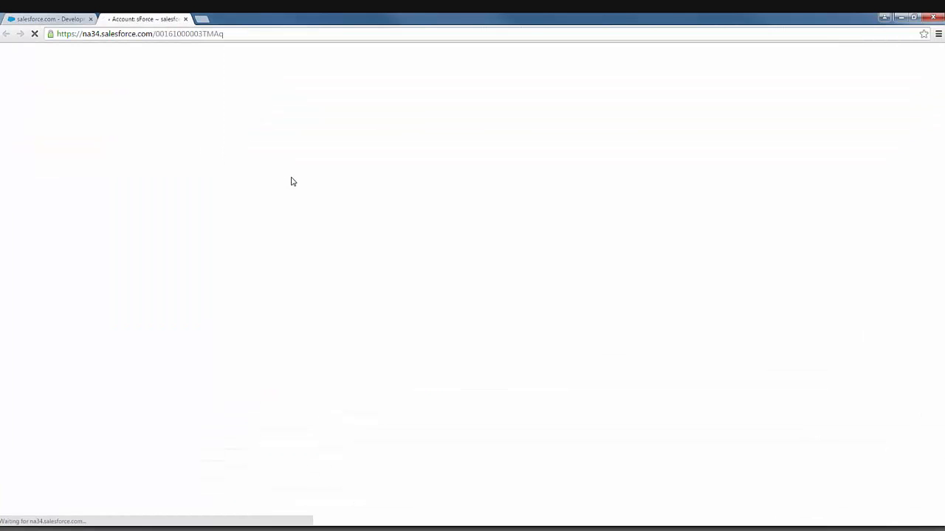
pyautogui.scroll(-4, 292, 301)
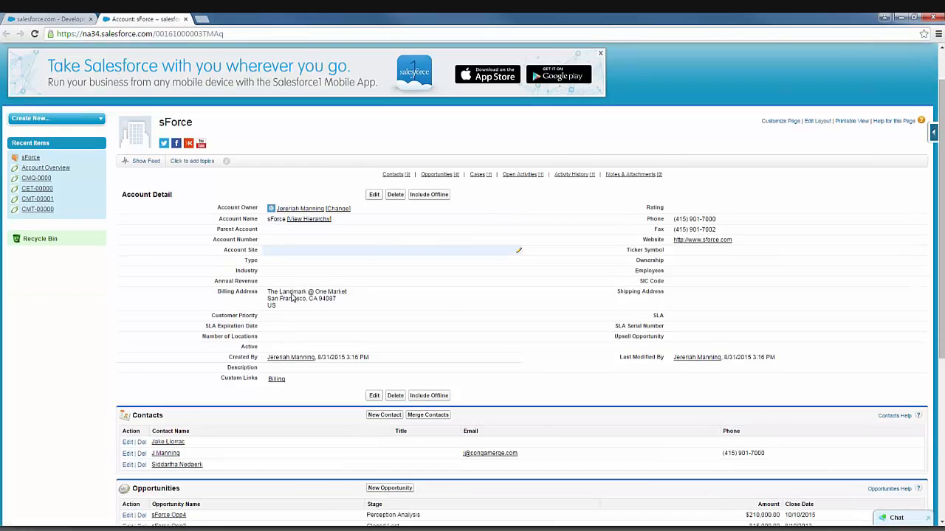
pyautogui.scroll(4, 298, 462)
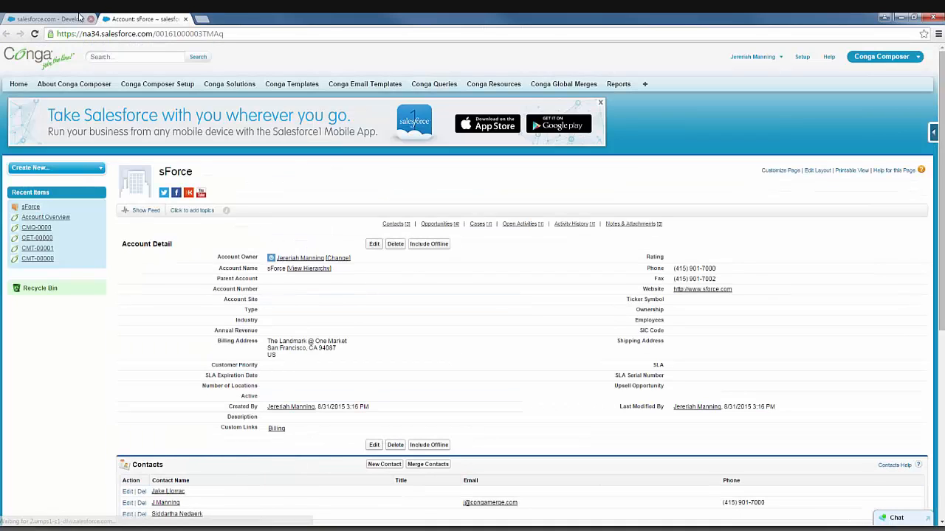
pyautogui.click(52, 20)
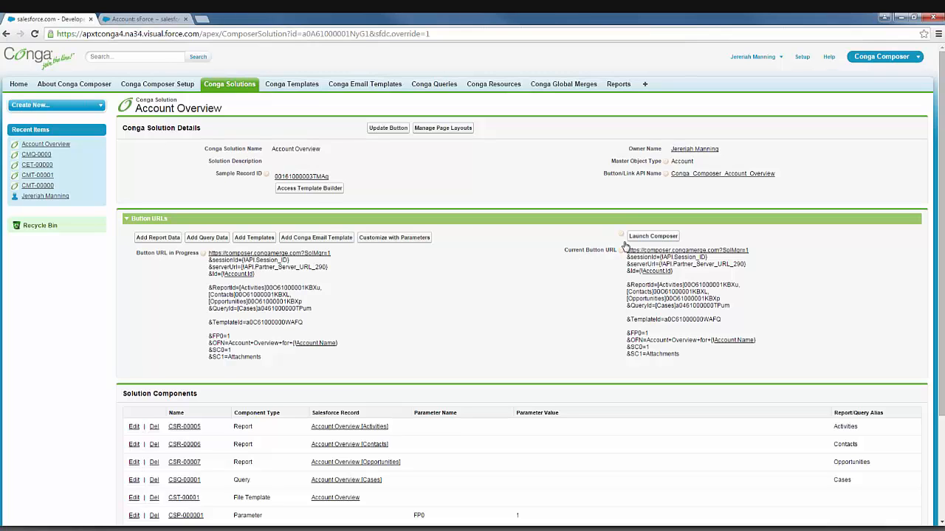
# Launch Composer for the sample record and check the account name, the Account Overview template and the Save a Copy settings.
pyautogui.moveTo(619, 236)
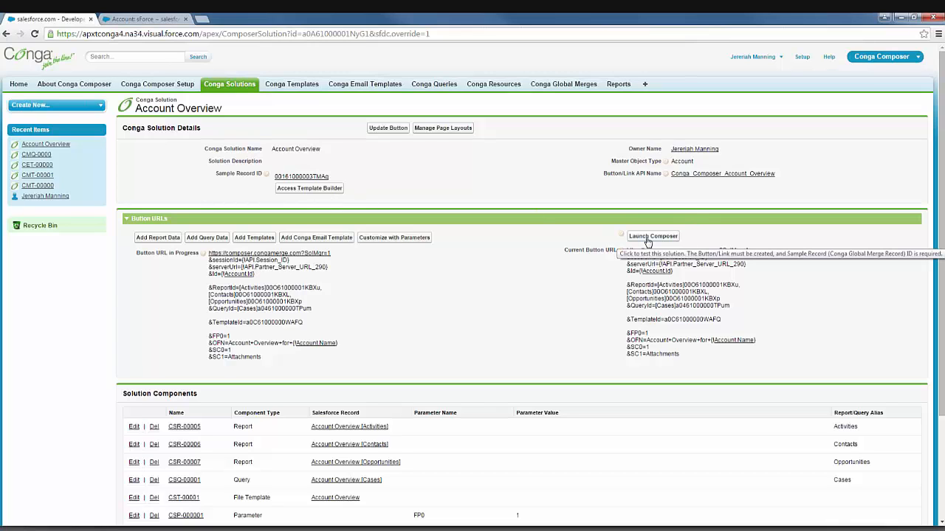
pyautogui.click(647, 240)
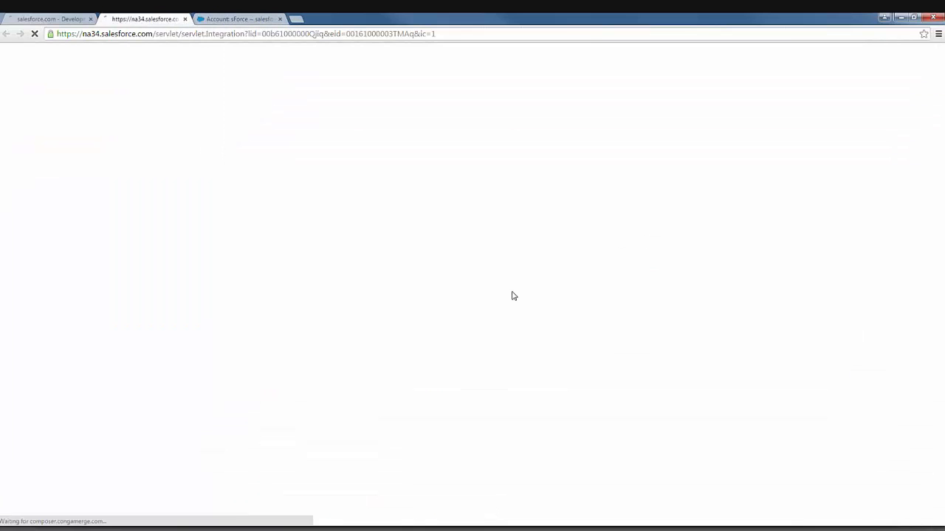
pyautogui.click(44, 20)
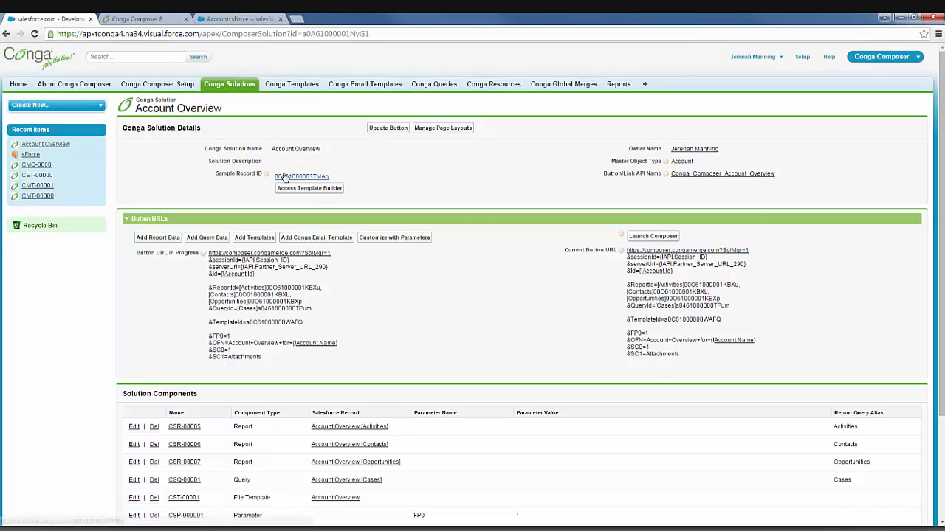
pyautogui.click(137, 19)
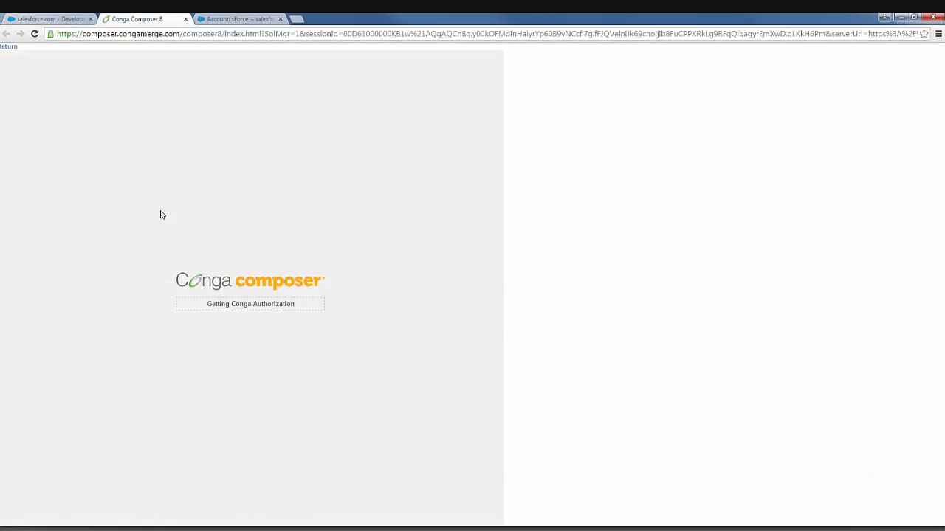
pyautogui.moveTo(30, 86); pyautogui.dragTo(5, 87)
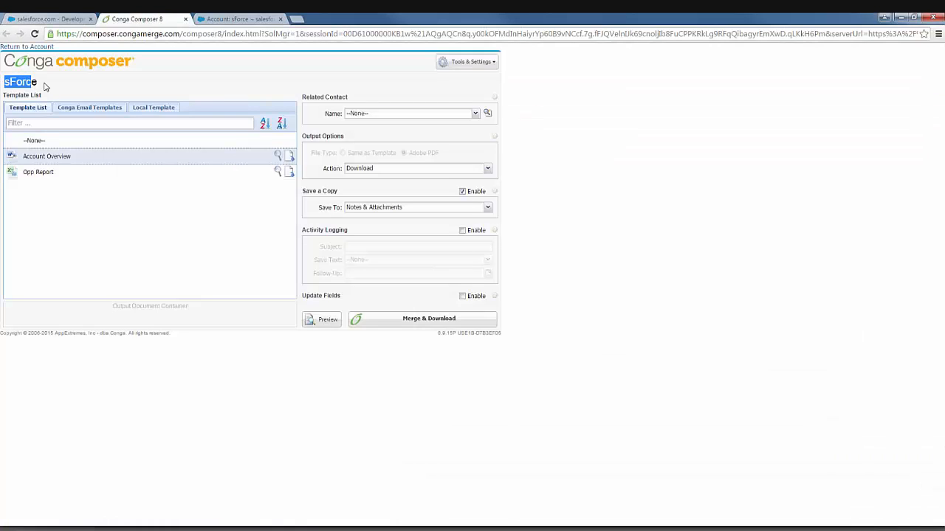
pyautogui.click(44, 84)
pyautogui.moveTo(57, 163)
pyautogui.moveTo(301, 192); pyautogui.dragTo(338, 191)
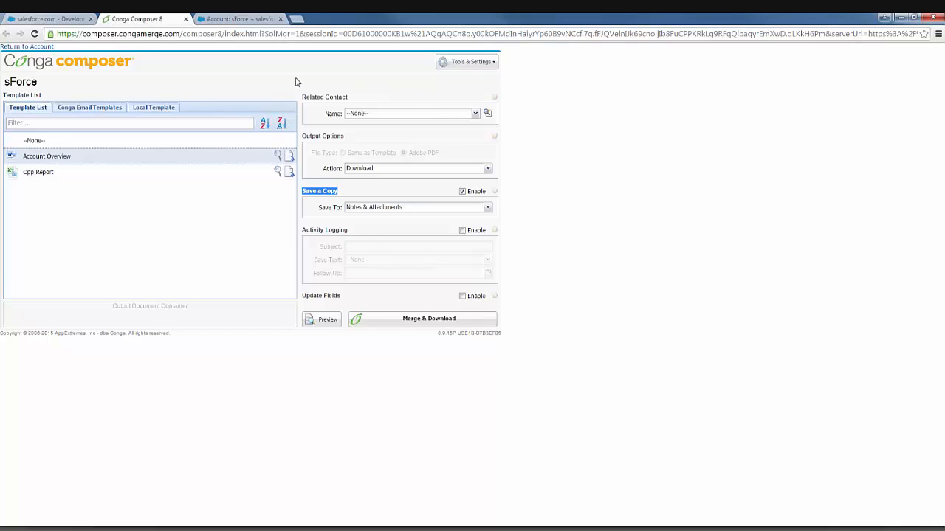
pyautogui.click(217, 76)
# Merge and download the Account Overview document for the sForce account, and open the PDF to review its sections.
pyautogui.click(391, 320)
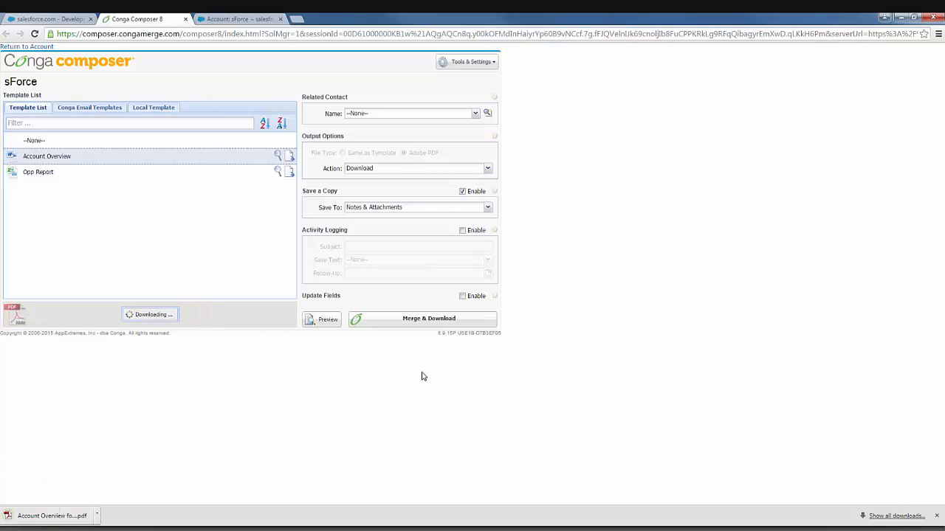
pyautogui.click(44, 517)
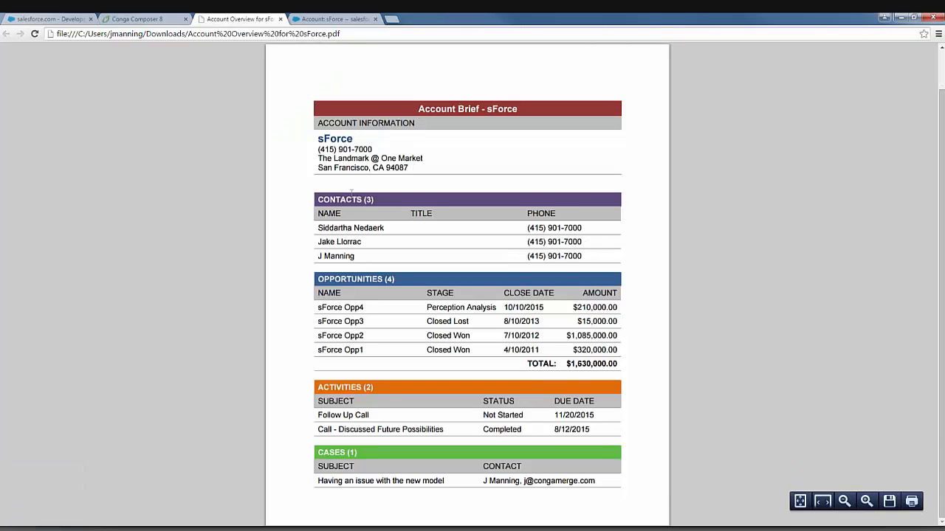
pyautogui.scroll(-1, 372, 130)
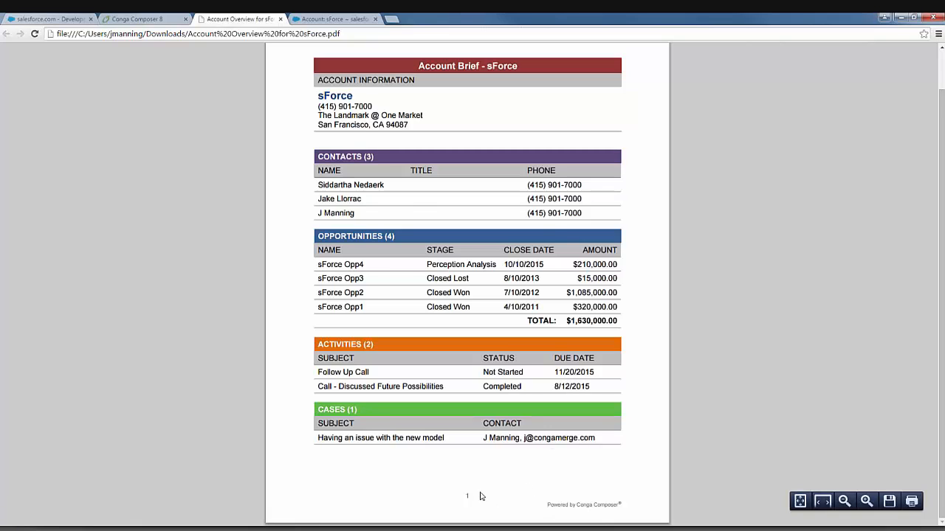
pyautogui.scroll(1, 481, 493)
pyautogui.scroll(-1, 521, 287)
pyautogui.scroll(1, 521, 286)
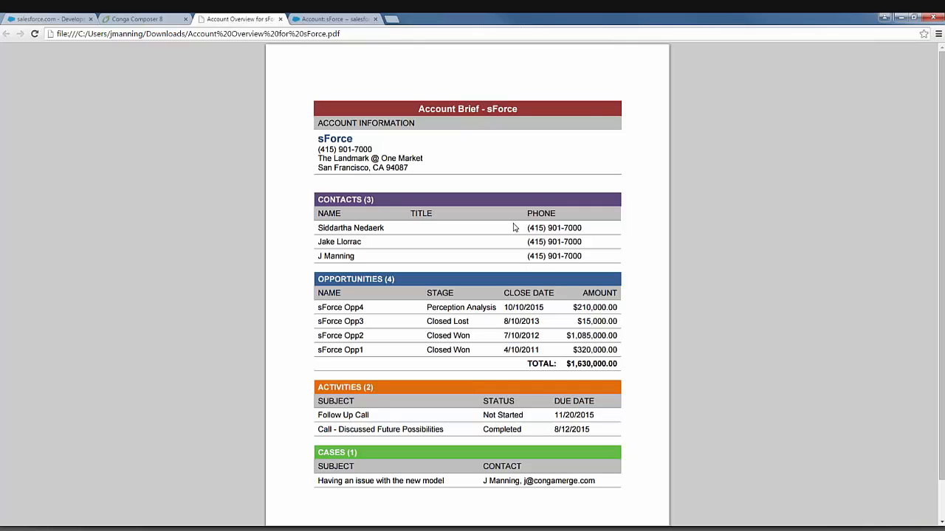
# Close the merged PDF and the Composer page, and check the sForce account page before returning to the solution record.
pyautogui.click(281, 20)
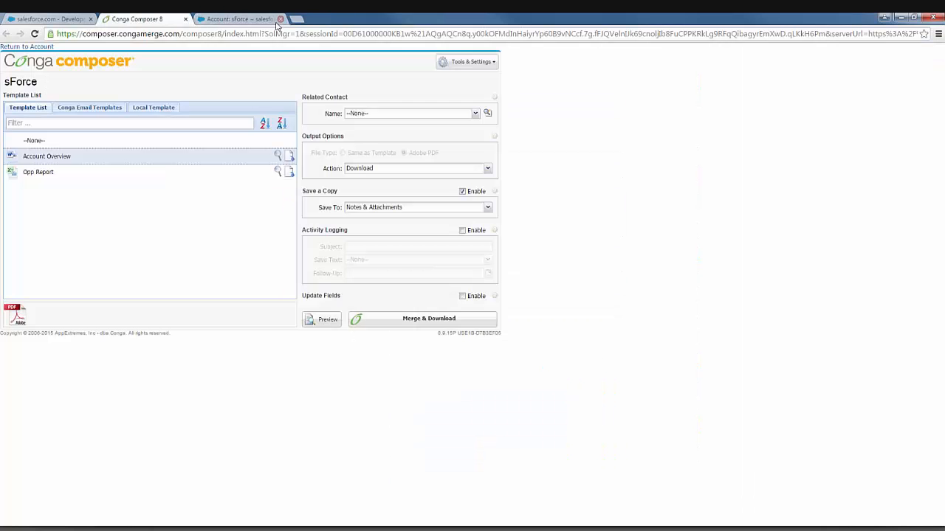
pyautogui.click(186, 20)
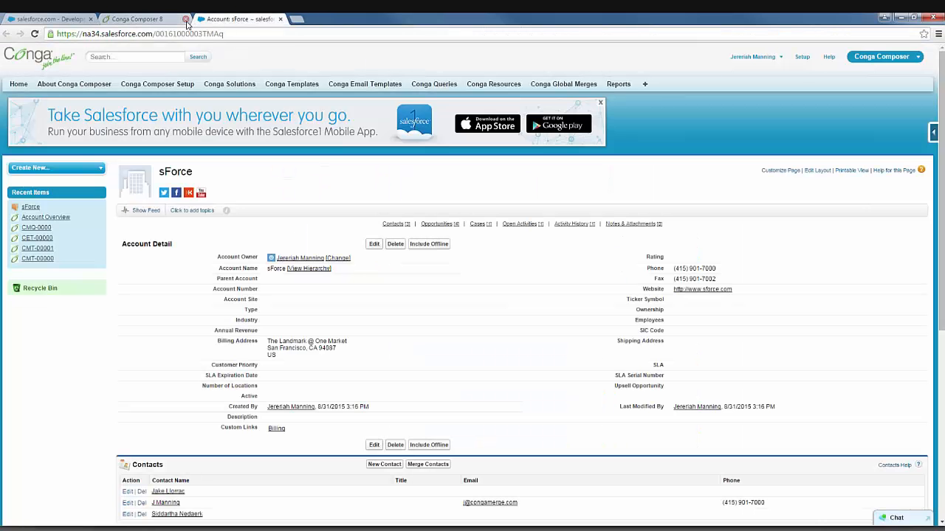
pyautogui.click(57, 22)
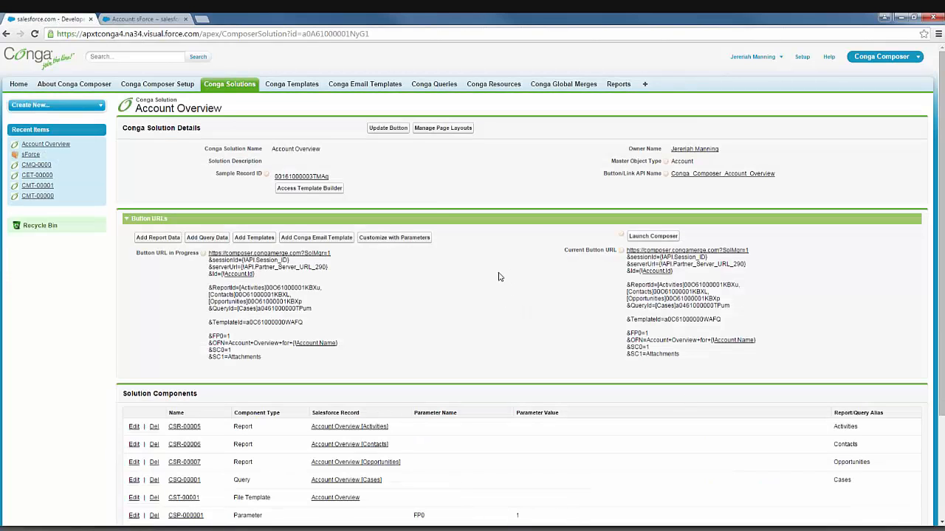
pyautogui.click(167, 20)
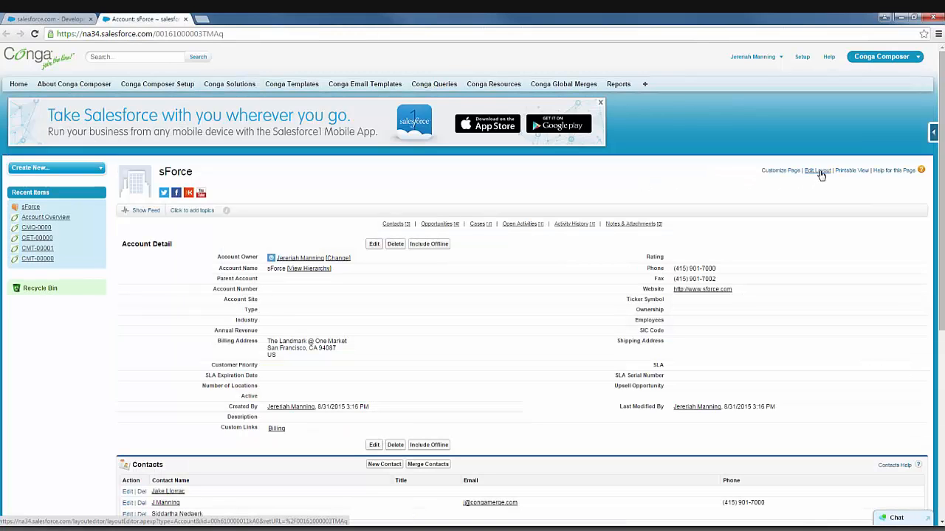
pyautogui.click(29, 19)
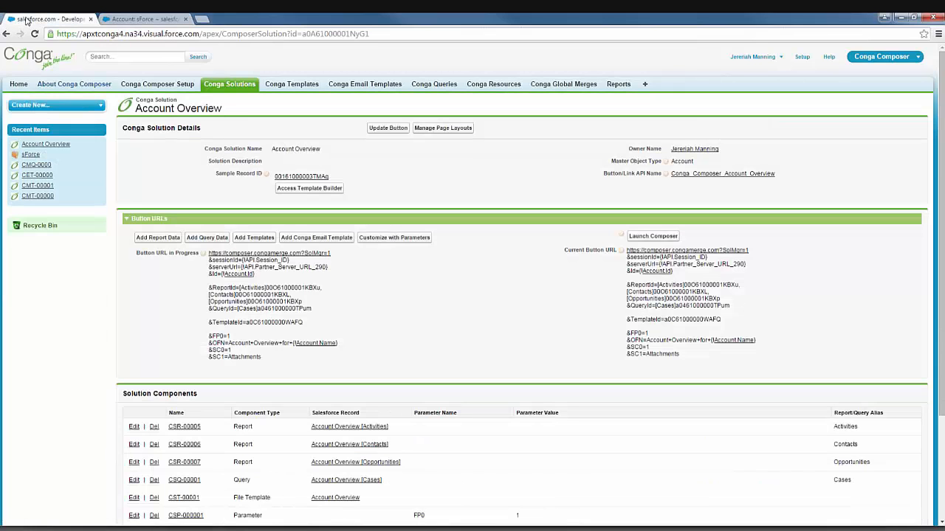
# Open the page layout management for the solution's button and read the warning about managed package layouts.
pyautogui.click(434, 129)
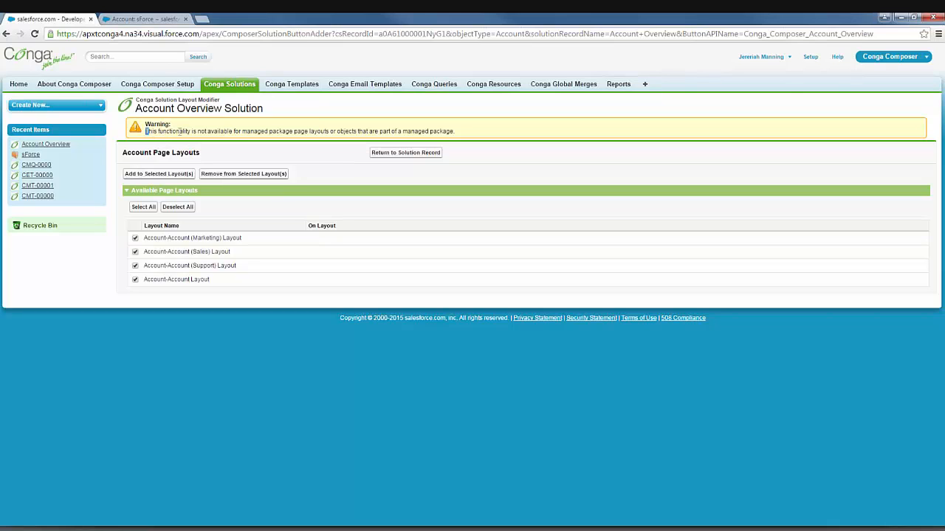
pyautogui.moveTo(180, 130); pyautogui.dragTo(328, 132)
pyautogui.click(207, 146)
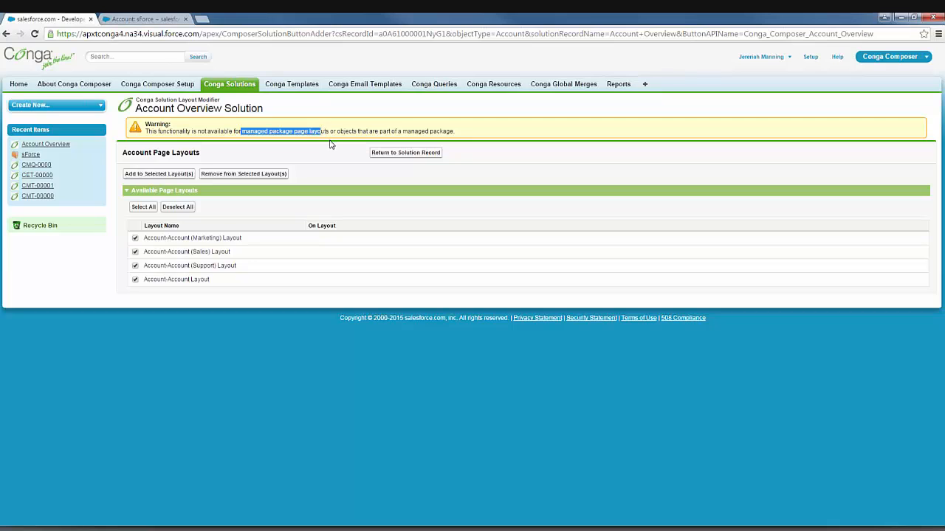
pyautogui.click(336, 148)
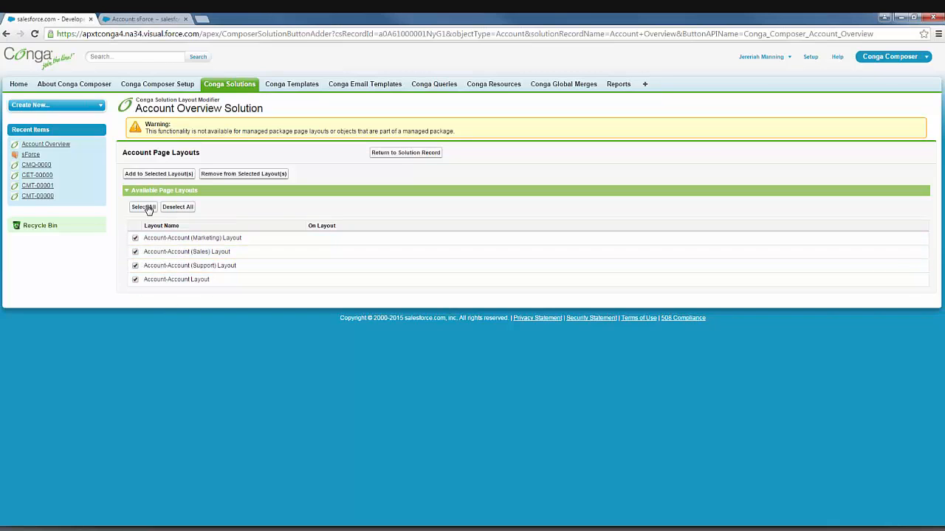
# Add the button to only the Account (Sales) Layout and the Account Layout, and return to the solution record.
pyautogui.click(135, 265)
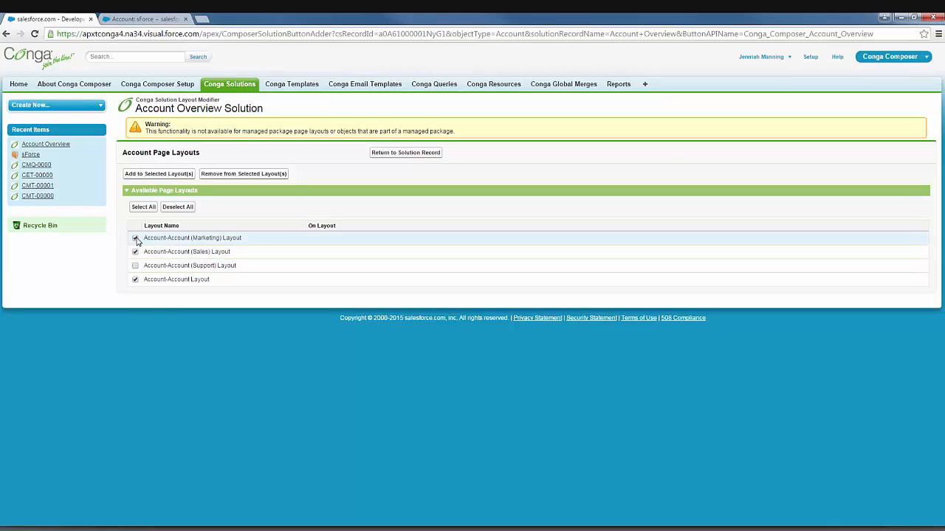
pyautogui.click(136, 238)
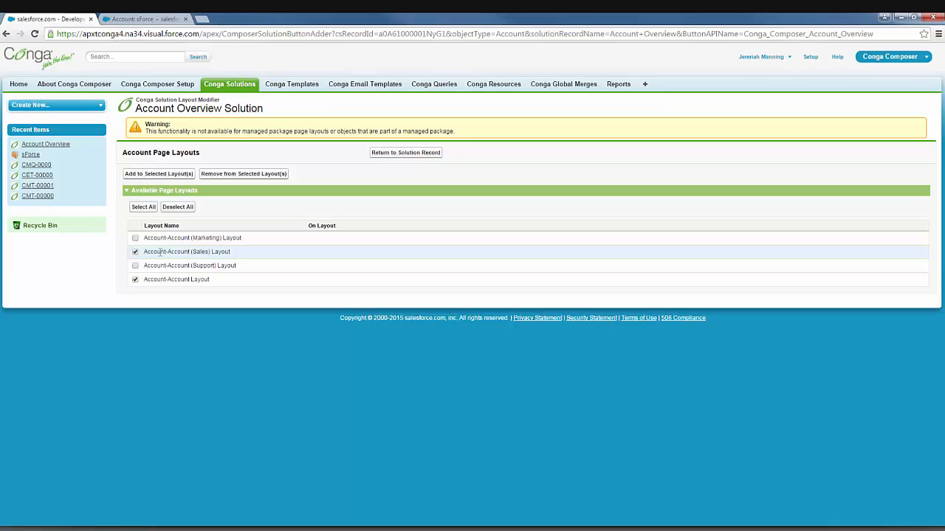
pyautogui.click(152, 176)
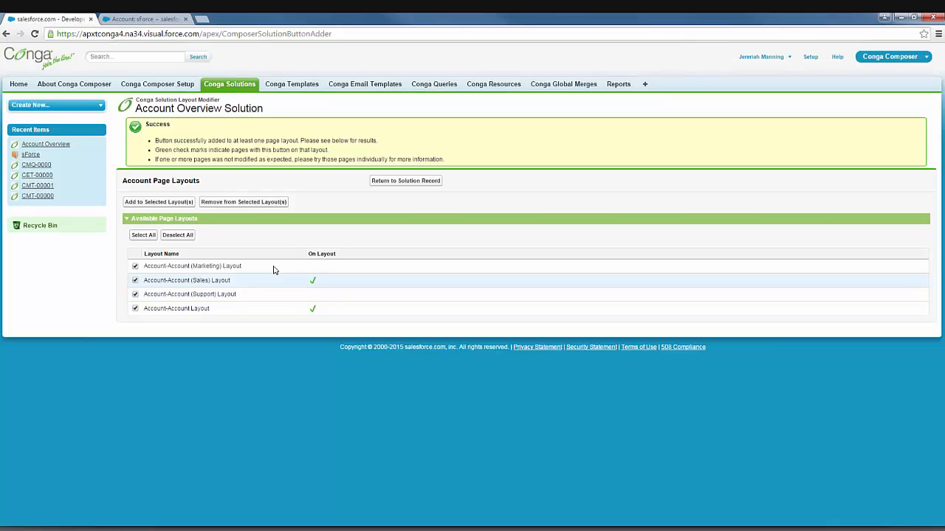
pyautogui.click(404, 182)
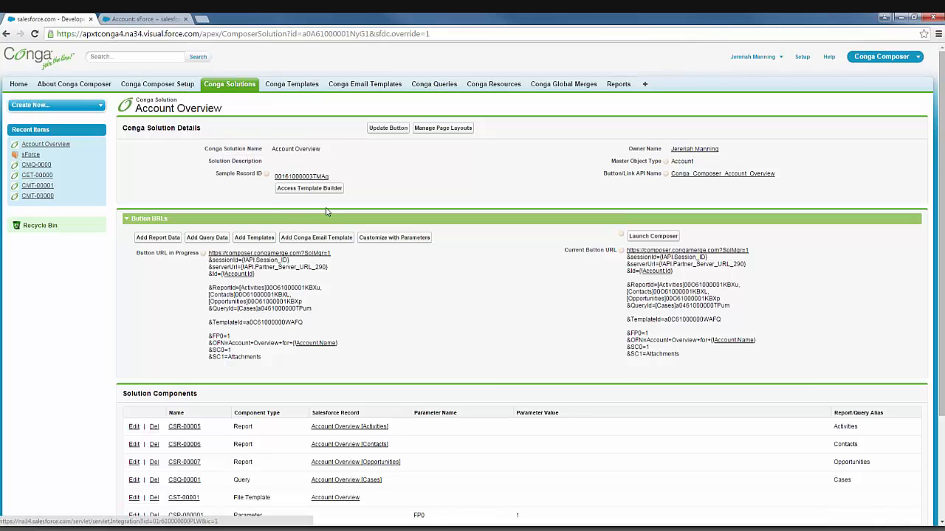
# Check the sample account record for the new Account Overview button, and review the solution's button URLs and components.
pyautogui.click(302, 177)
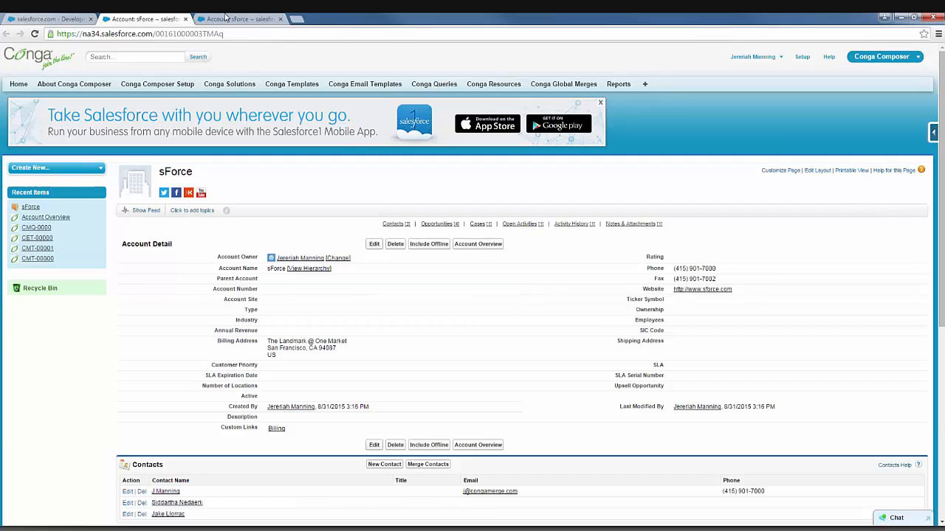
pyautogui.click(47, 19)
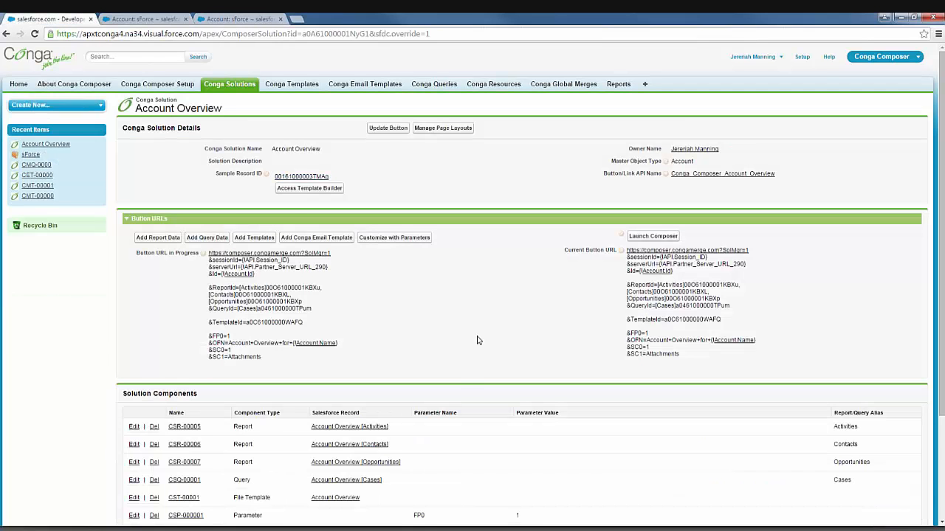
pyautogui.scroll(-1, 473, 344)
pyautogui.scroll(1, 467, 353)
pyautogui.scroll(-2, 555, 342)
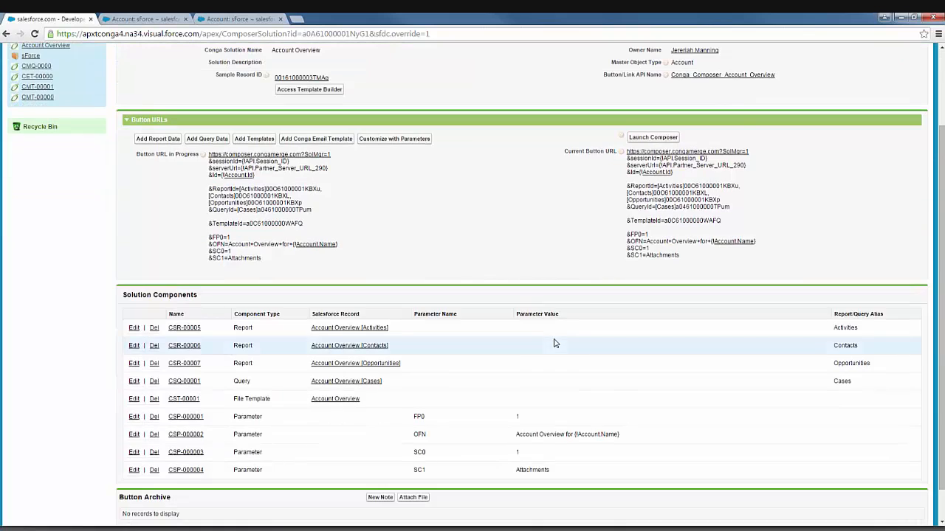
pyautogui.scroll(2, 554, 342)
pyautogui.scroll(-1, 392, 225)
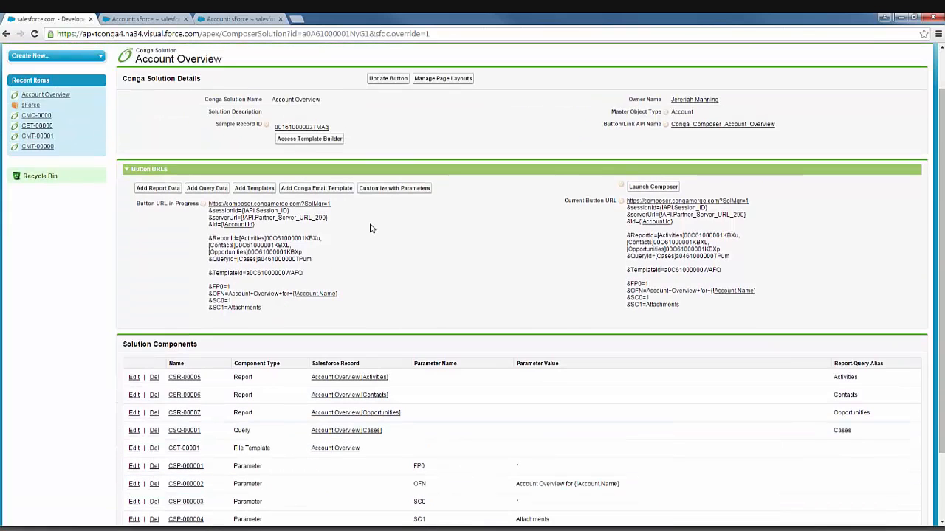
pyautogui.scroll(1, 409, 268)
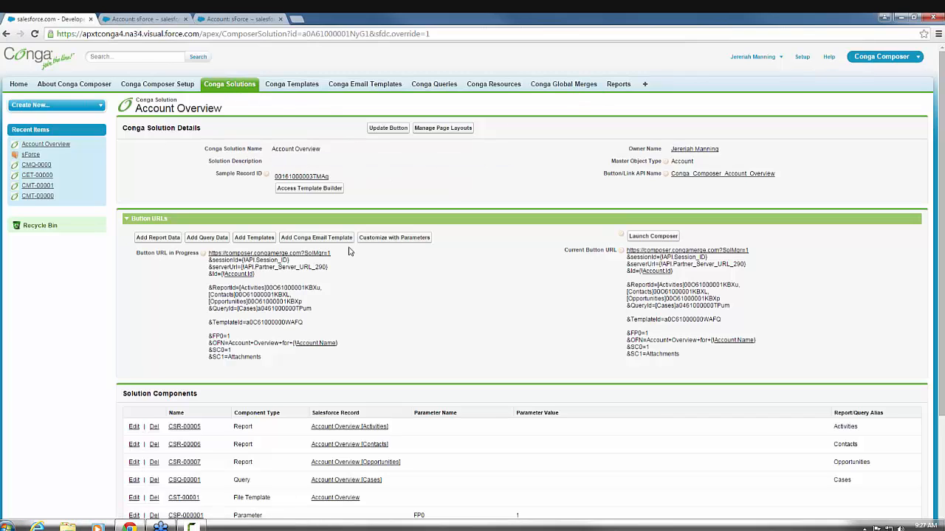
# Create a new Conga Solution named Opp Report with Conga Global Merge as its master object.
pyautogui.click(219, 87)
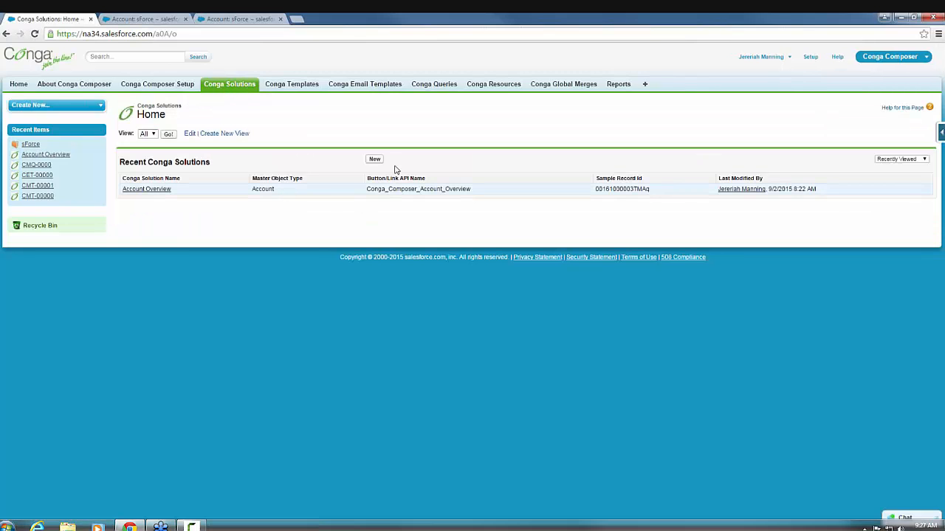
pyautogui.click(376, 159)
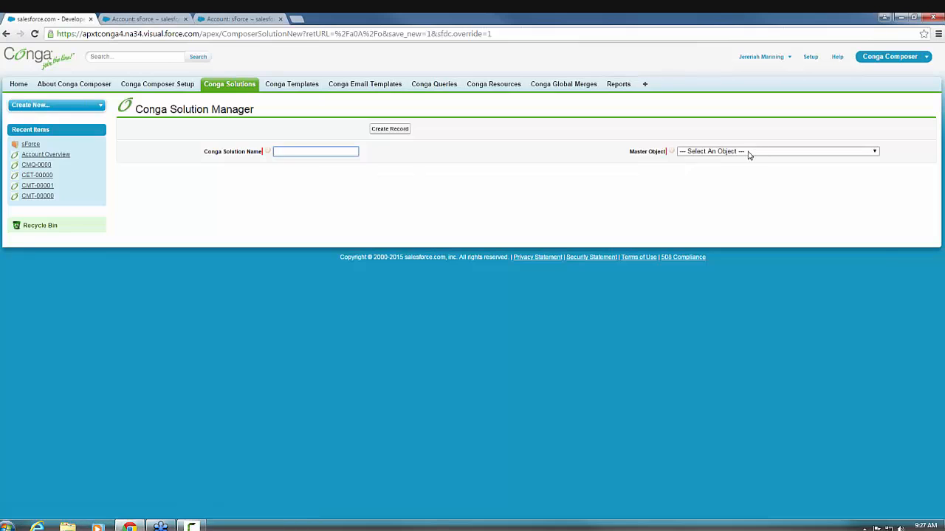
pyautogui.click(749, 152)
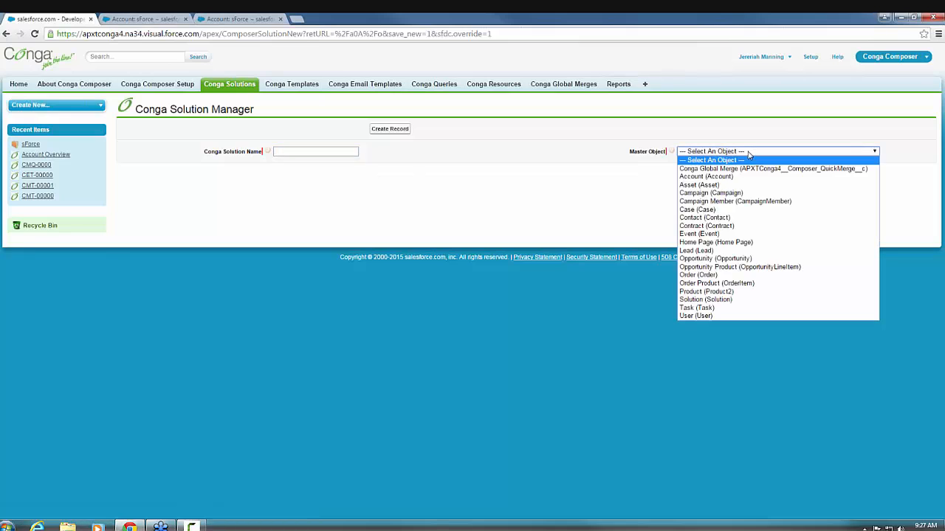
pyautogui.click(742, 170)
pyautogui.click(315, 151)
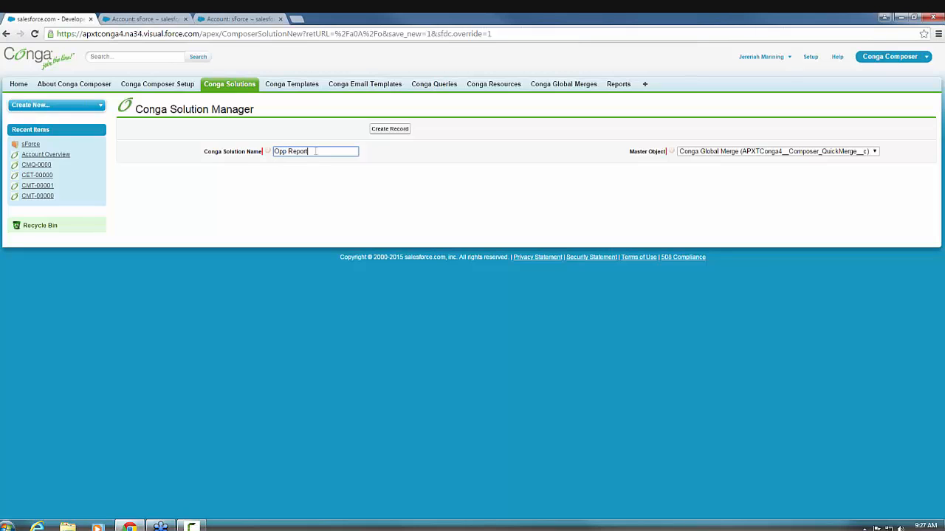
pyautogui.click(396, 130)
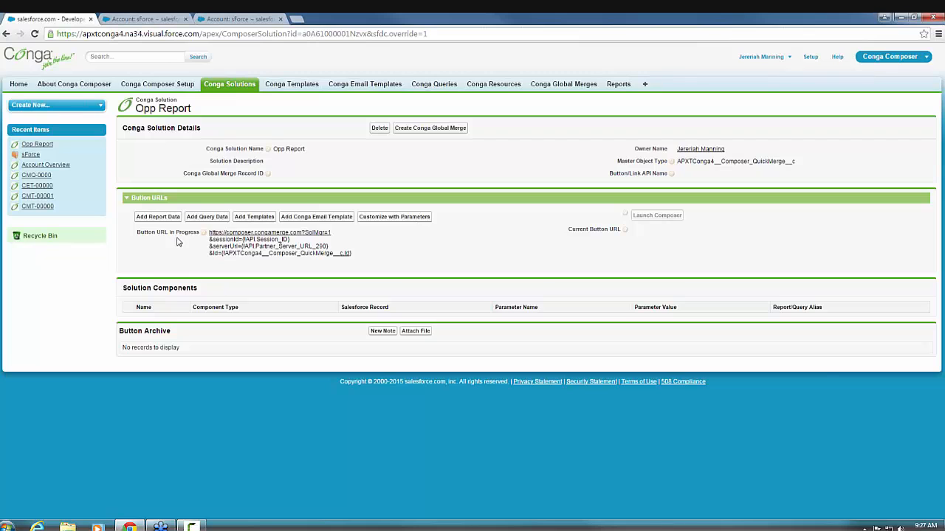
# Add the All Opps [AllOpps] report to the Opp Report solution with the alias AllOpps, and return to the solution record.
pyautogui.click(157, 220)
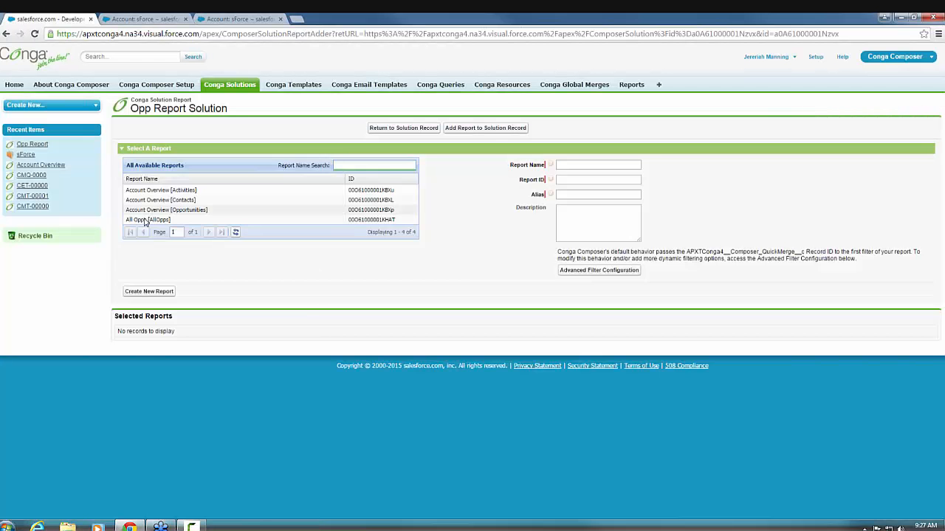
pyautogui.click(150, 220)
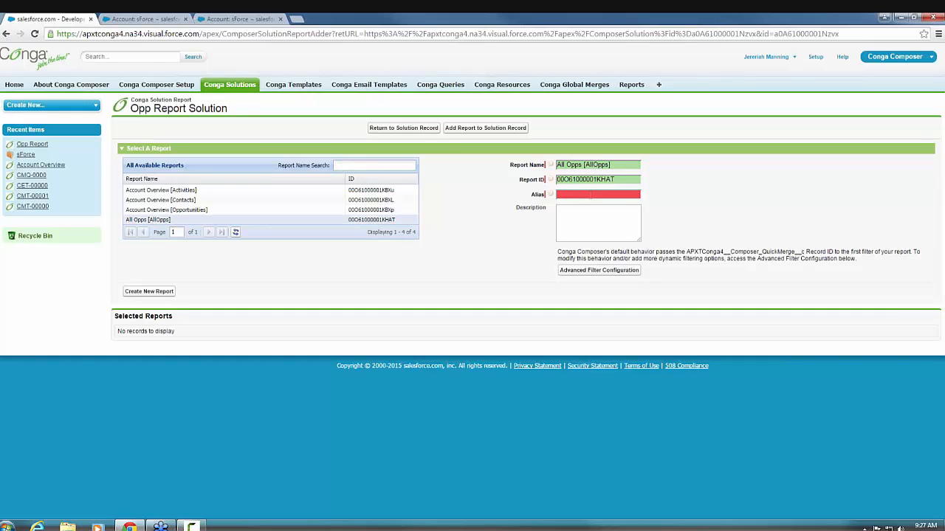
pyautogui.write('AllOpps')
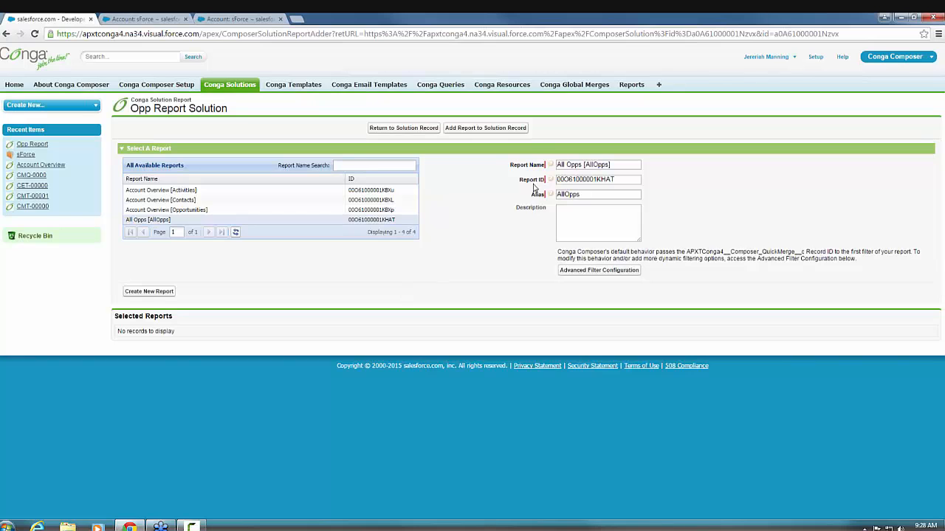
pyautogui.click(477, 135)
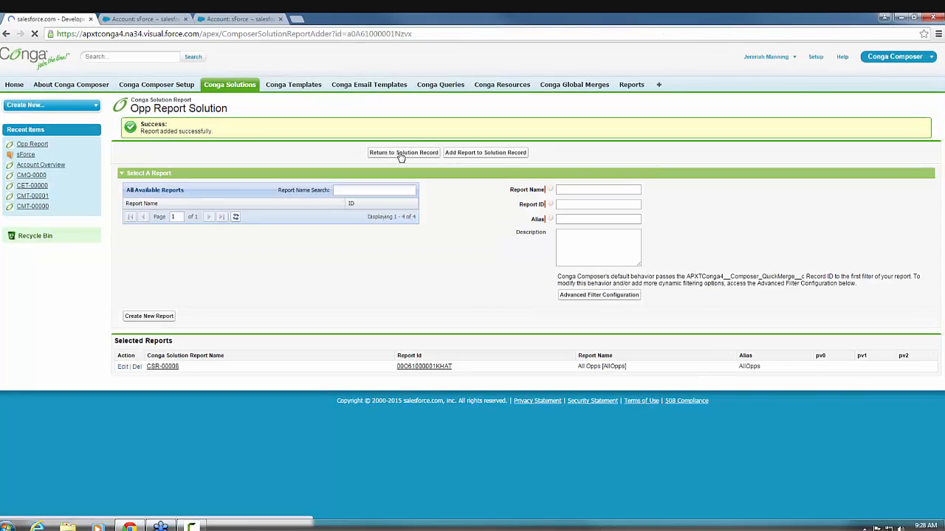
pyautogui.click(401, 153)
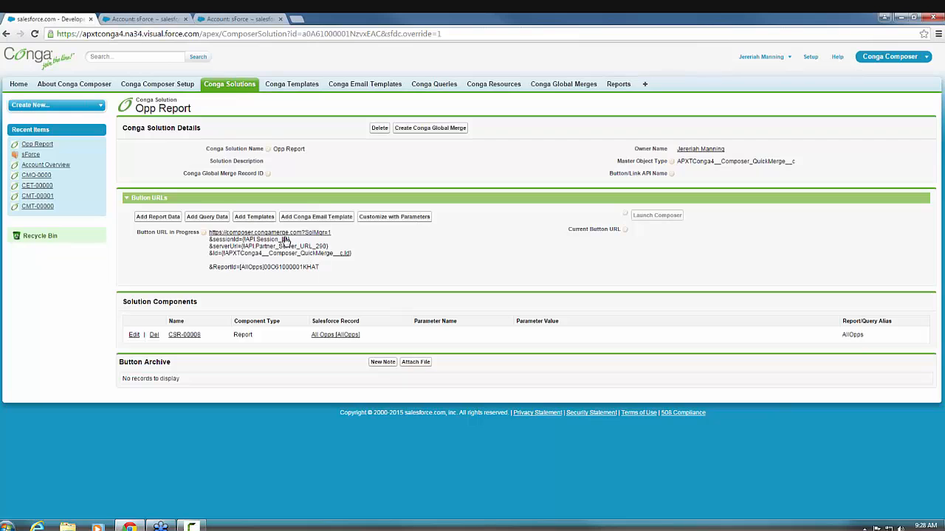
# Add the Opp Report Conga template to the solution and return to the solution record.
pyautogui.click(254, 216)
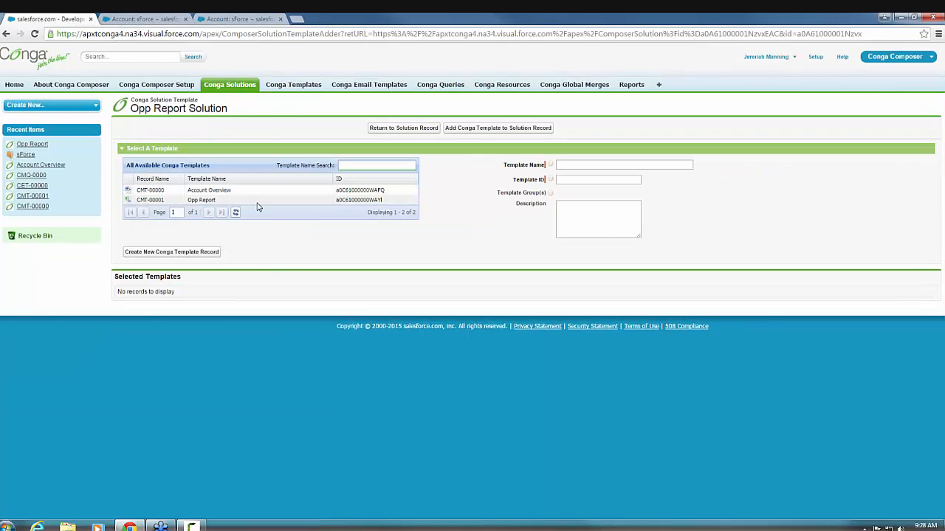
pyautogui.click(171, 203)
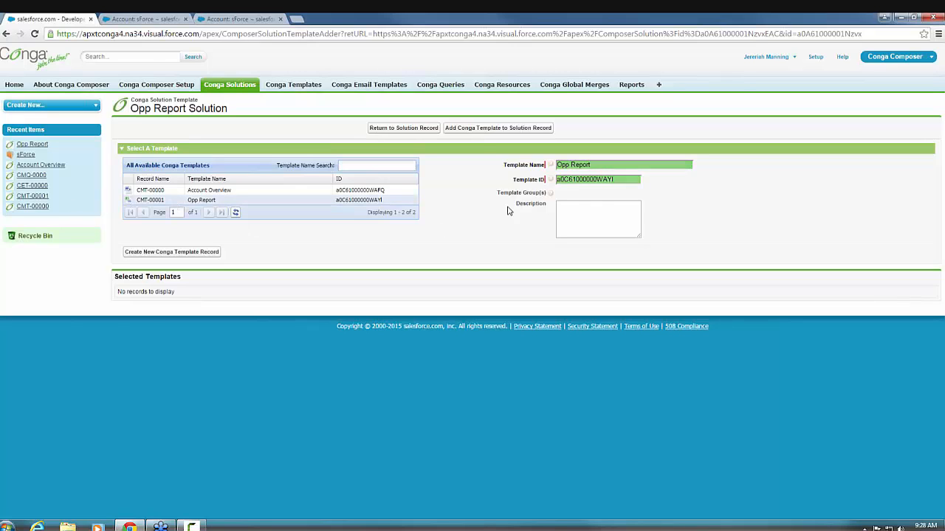
pyautogui.click(478, 129)
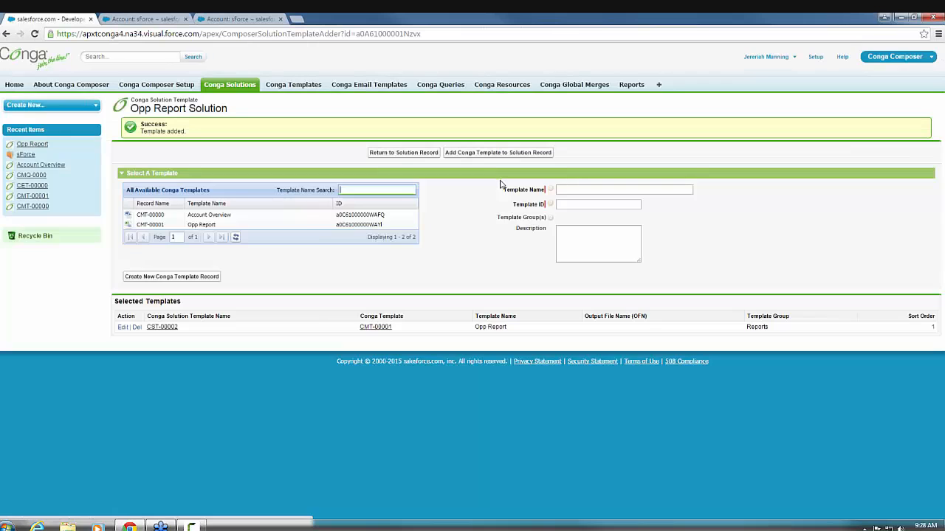
pyautogui.click(392, 157)
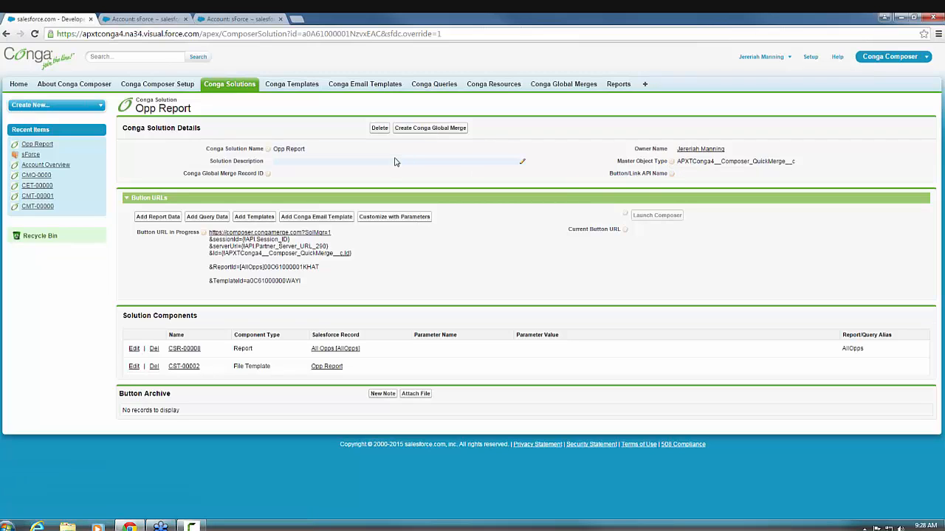
# Create the Conga Global Merge for the Opp Report solution and read the messages about the button and record.
pyautogui.click(420, 132)
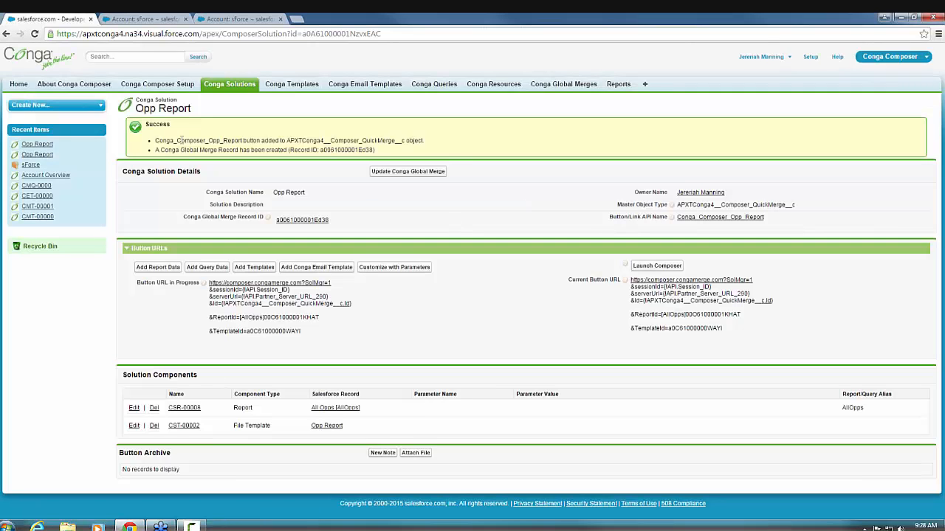
pyautogui.moveTo(180, 140); pyautogui.dragTo(330, 140)
pyautogui.click(193, 163)
pyautogui.moveTo(160, 150); pyautogui.dragTo(285, 150)
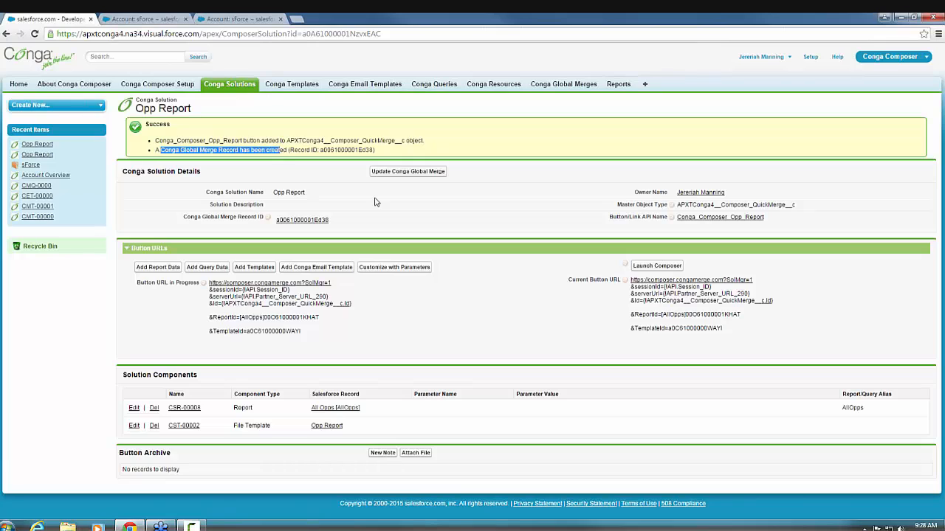
pyautogui.click(378, 203)
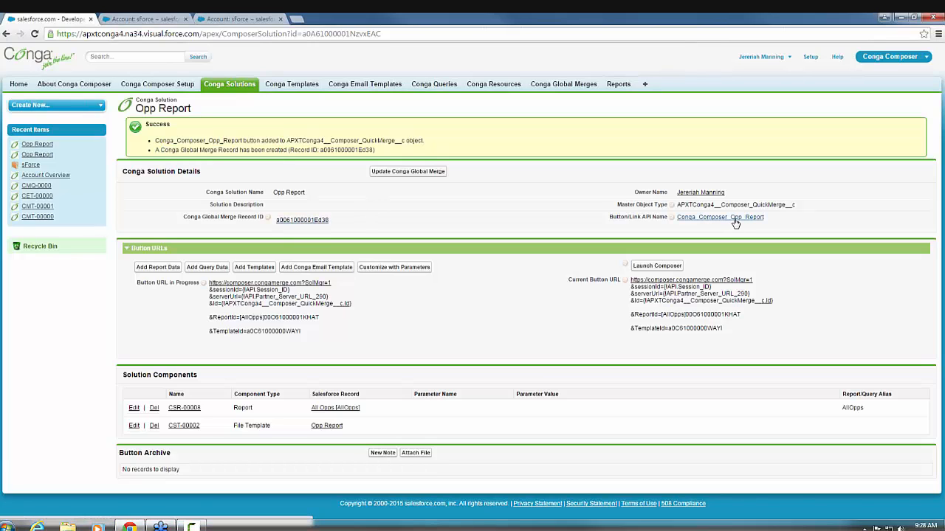
# Open the Opp Report Global Merge record, launch Composer from it to check the template list, and close Composer.
pyautogui.click(290, 222)
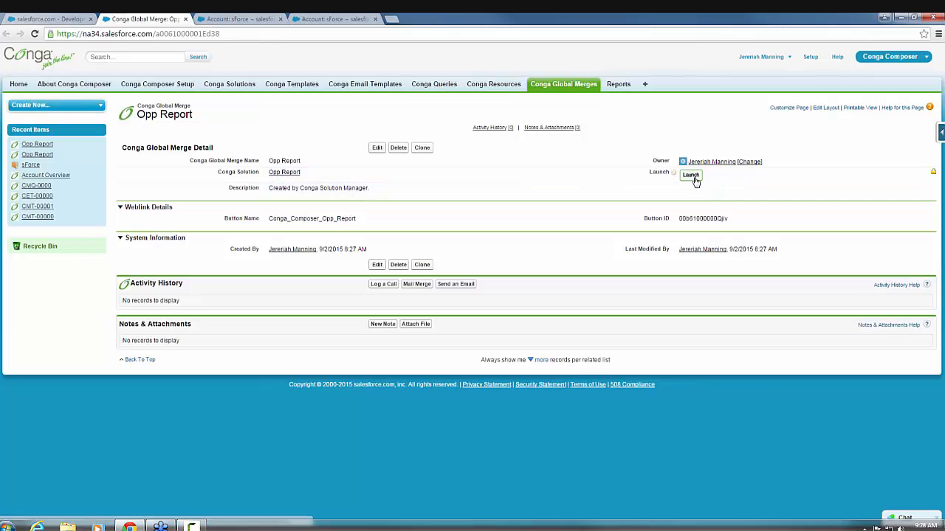
pyautogui.click(694, 182)
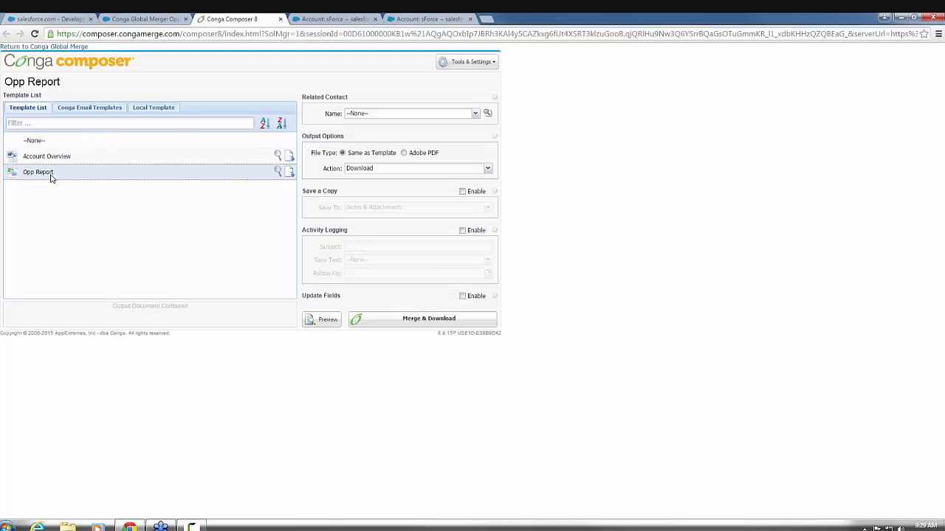
pyautogui.moveTo(32, 172)
pyautogui.click(280, 19)
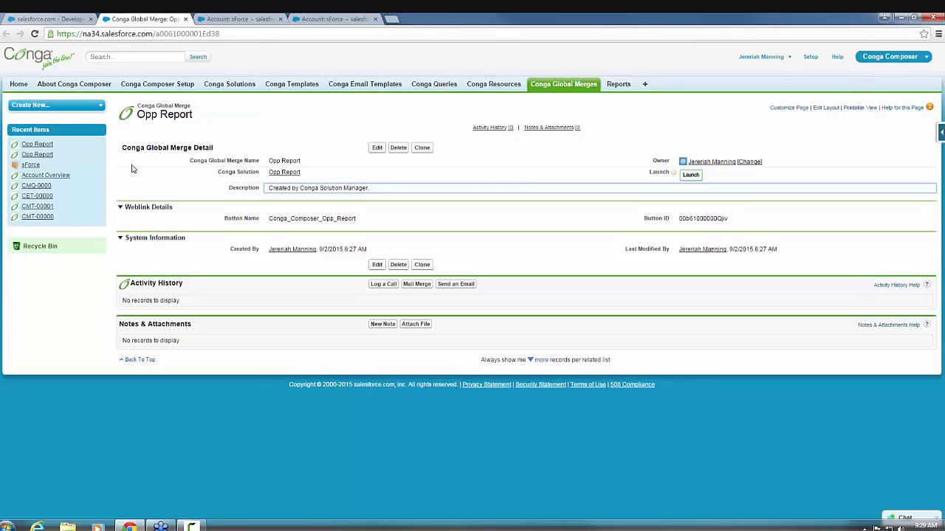
# Return to the Account Overview solution record and review its button archive, button URLs and solution components.
pyautogui.click(48, 18)
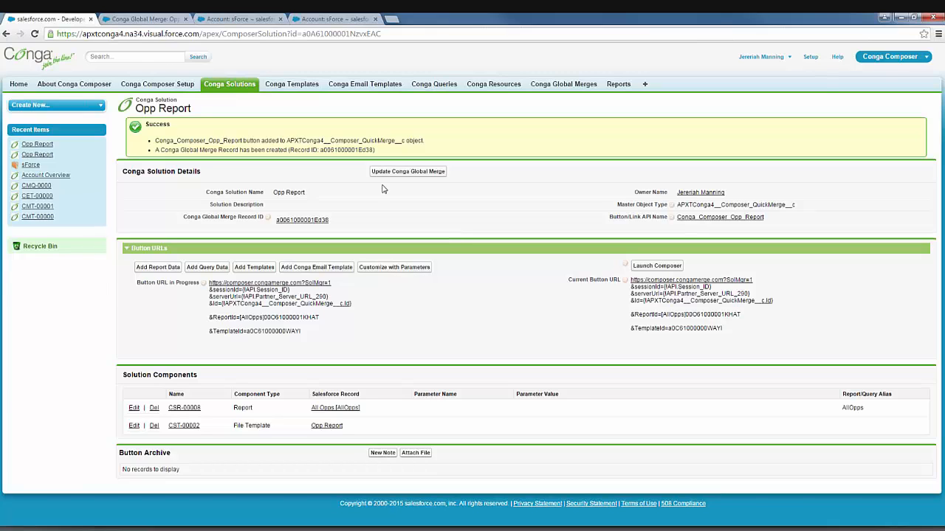
pyautogui.click(37, 154)
pyautogui.click(46, 175)
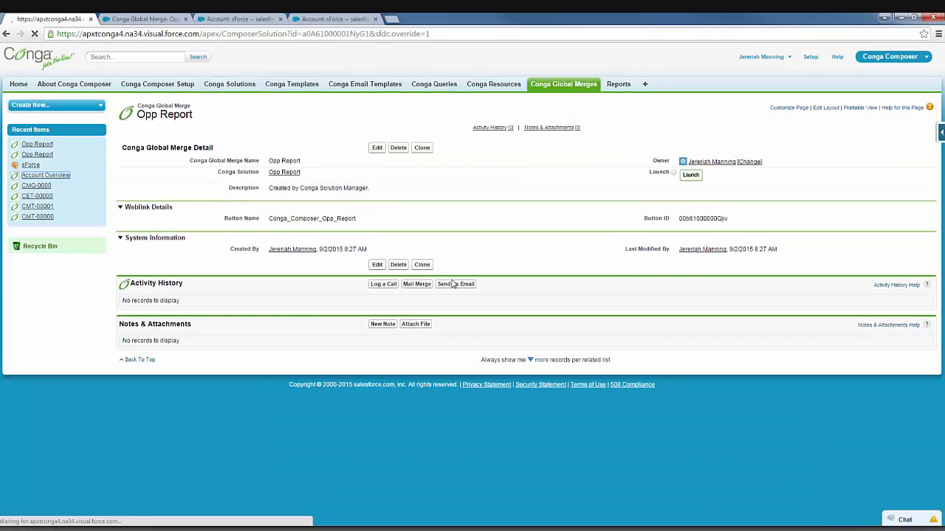
pyautogui.scroll(-3, 425, 295)
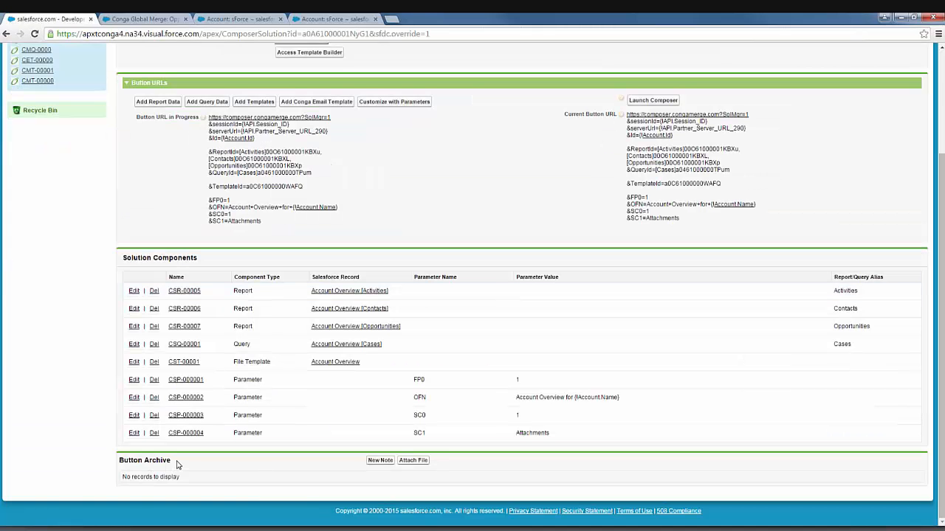
pyautogui.moveTo(178, 464); pyautogui.dragTo(118, 462)
pyautogui.click(217, 479)
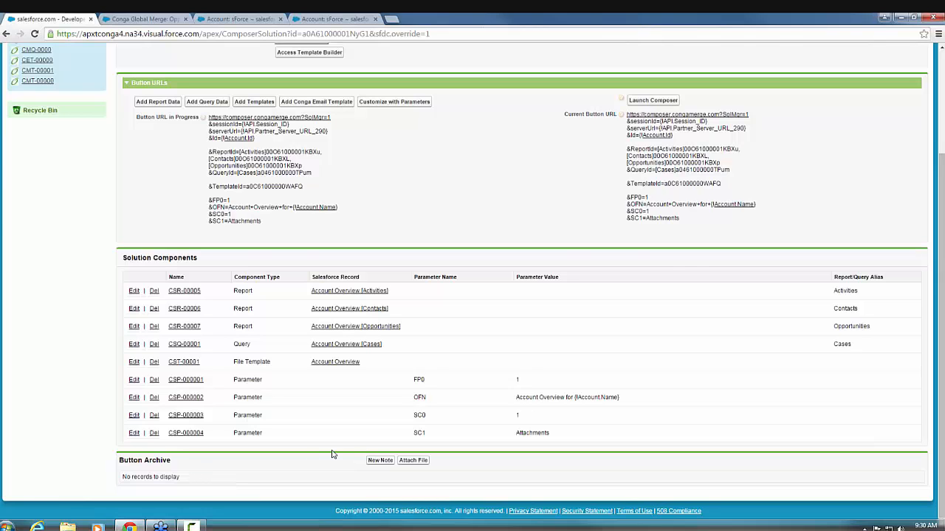
pyautogui.scroll(3, 334, 454)
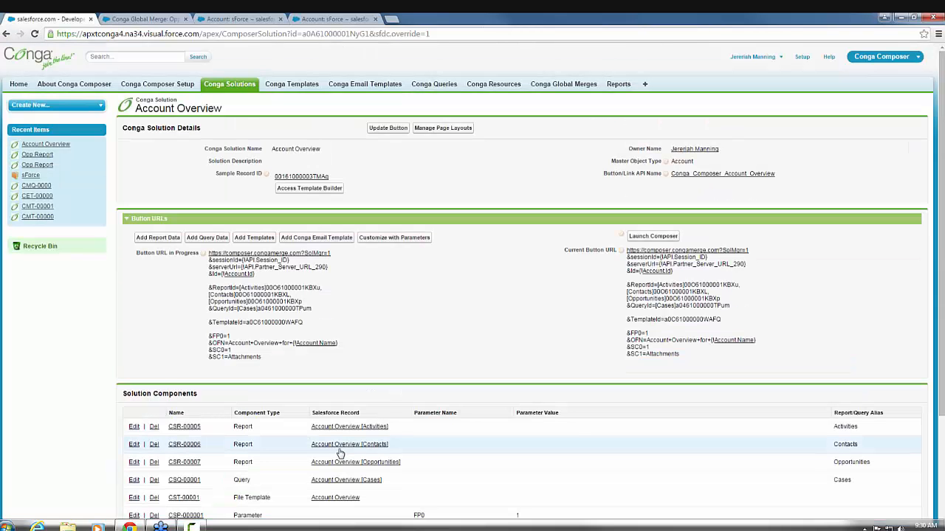
pyautogui.scroll(-3, 339, 454)
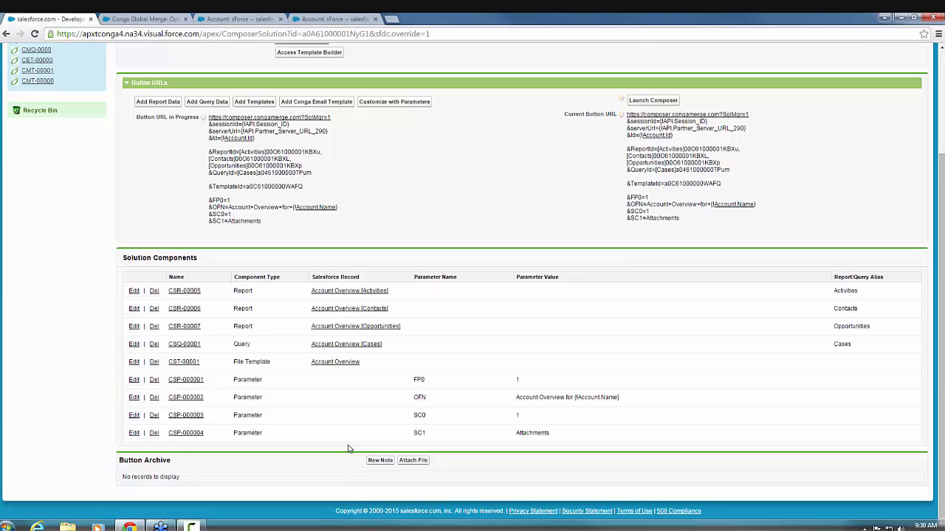
pyautogui.scroll(3, 347, 448)
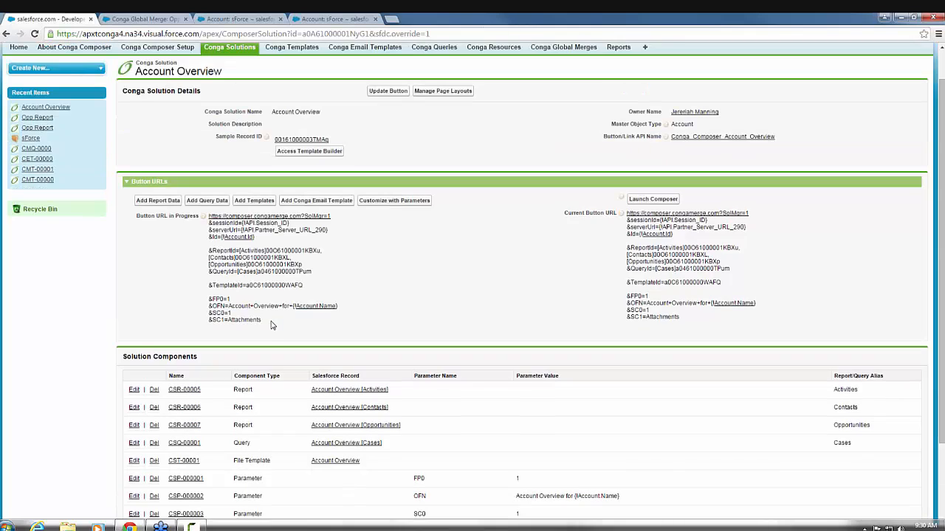
# Look up the automatic activity logging parameter, add AC0 with value 1 to the Account Overview solution, and return to its record.
pyautogui.click(382, 203)
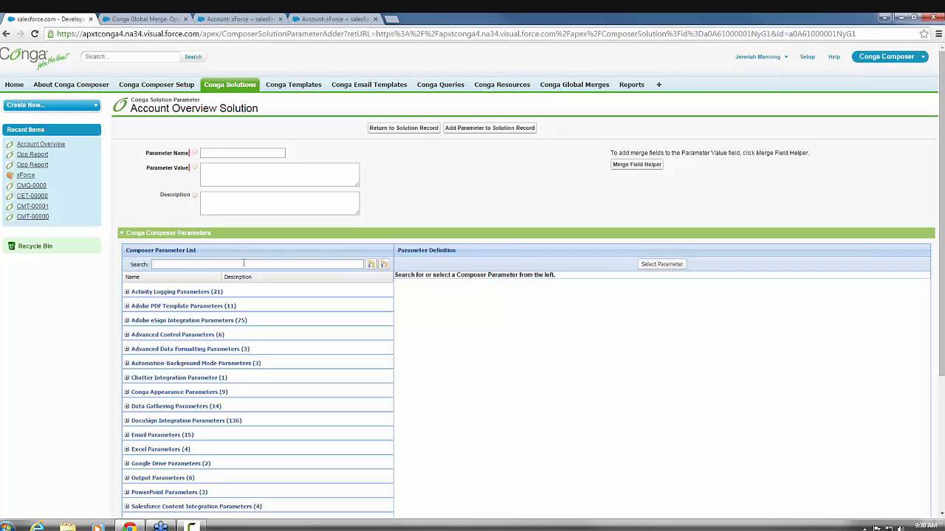
pyautogui.write('c')
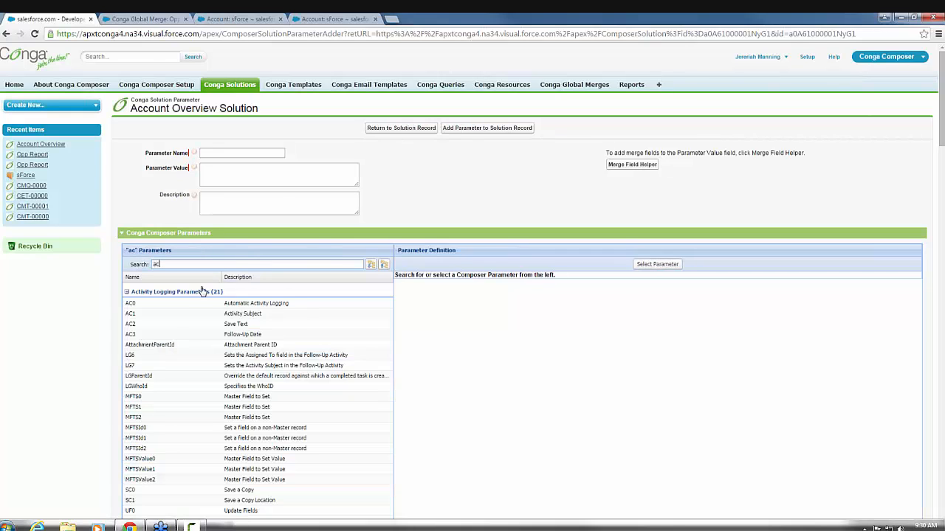
pyautogui.click(153, 307)
pyautogui.scroll(-1, 443, 310)
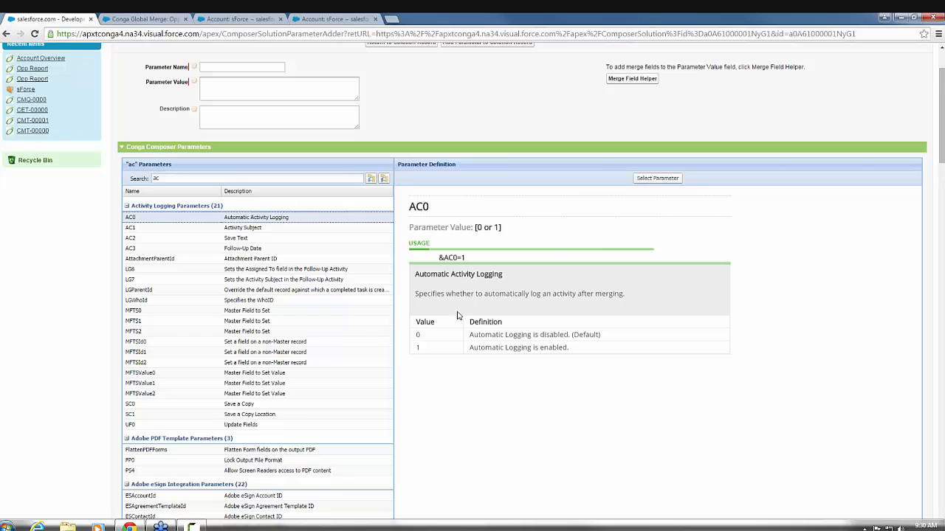
pyautogui.scroll(1, 549, 252)
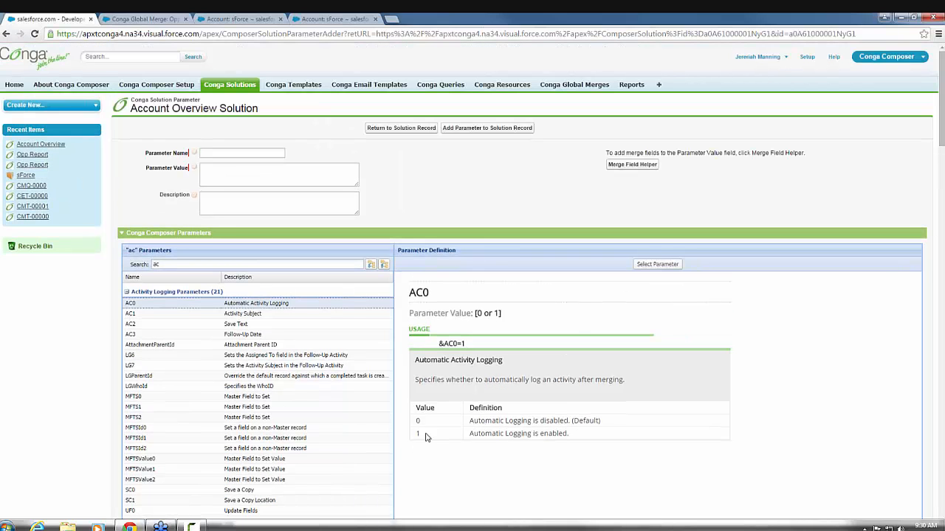
pyautogui.click(417, 434)
pyautogui.click(645, 267)
pyautogui.click(493, 130)
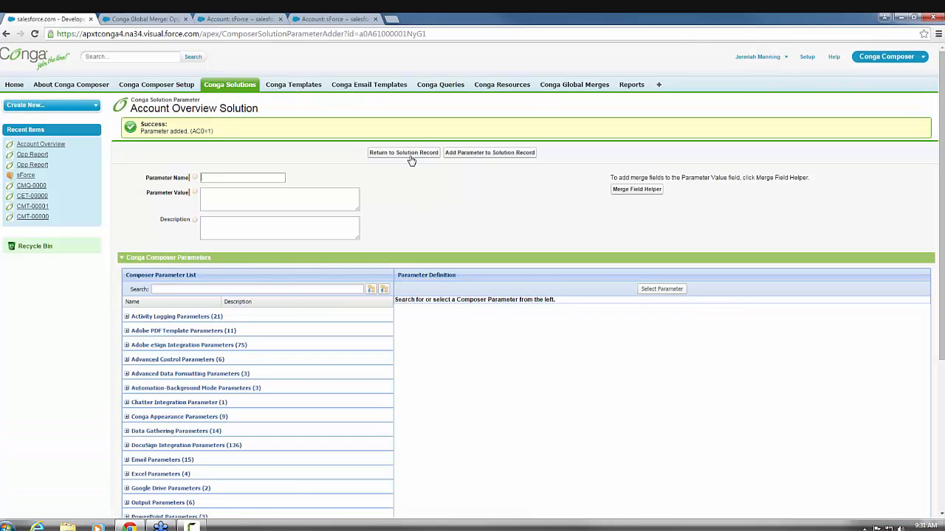
pyautogui.click(410, 154)
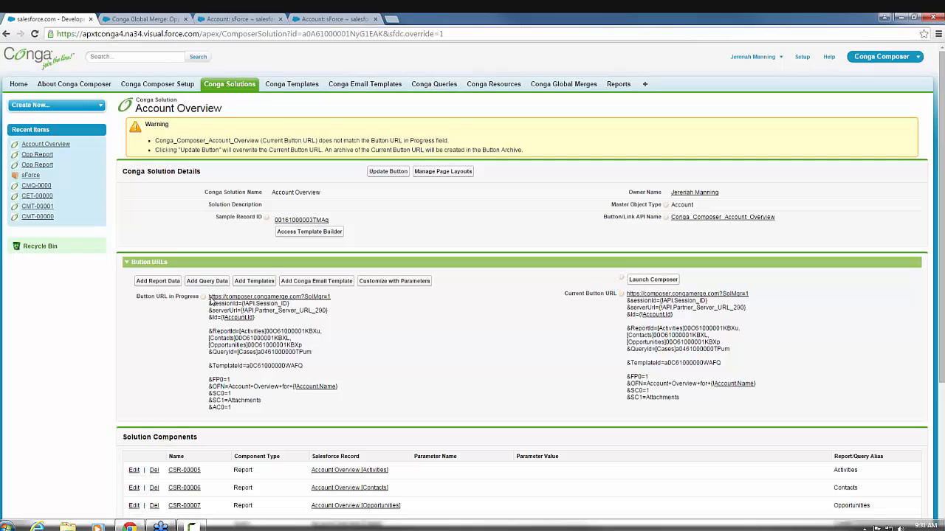
# Compare the current button URL with the in-progress URL containing AC0=1, and update the Account Overview button.
pyautogui.moveTo(565, 294); pyautogui.dragTo(620, 294)
pyautogui.moveTo(621, 294)
pyautogui.click(268, 338)
pyautogui.moveTo(234, 407); pyautogui.dragTo(208, 407)
pyautogui.click(407, 222)
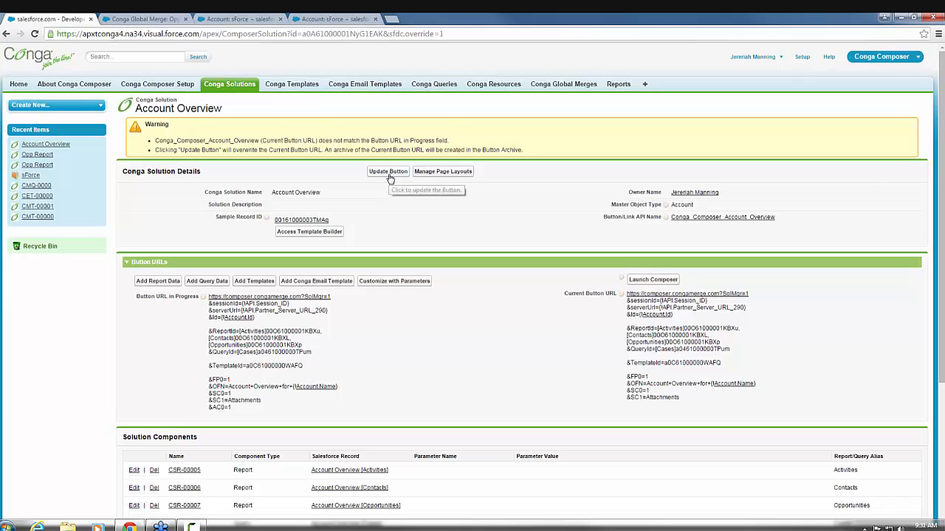
pyautogui.click(389, 173)
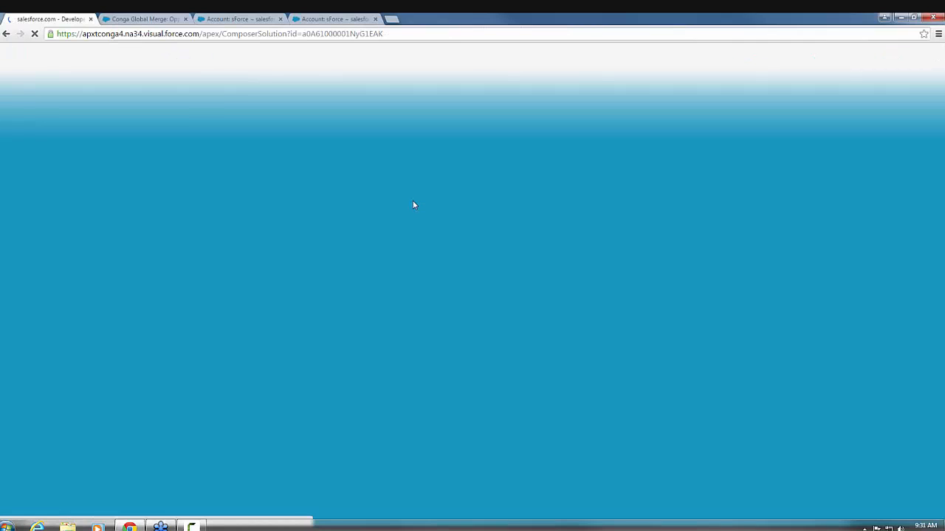
# Check the Account Overview solution's current button URL for the added AC0=1 parameter.
pyautogui.scroll(-1, 414, 206)
pyautogui.scroll(-1, 673, 344)
pyautogui.moveTo(650, 288); pyautogui.dragTo(627, 287)
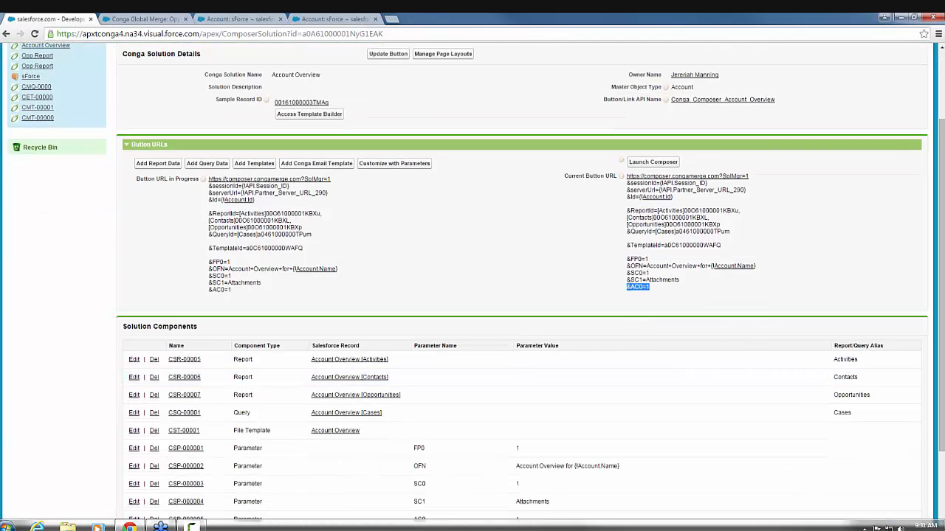
pyautogui.scroll(2, 298, 158)
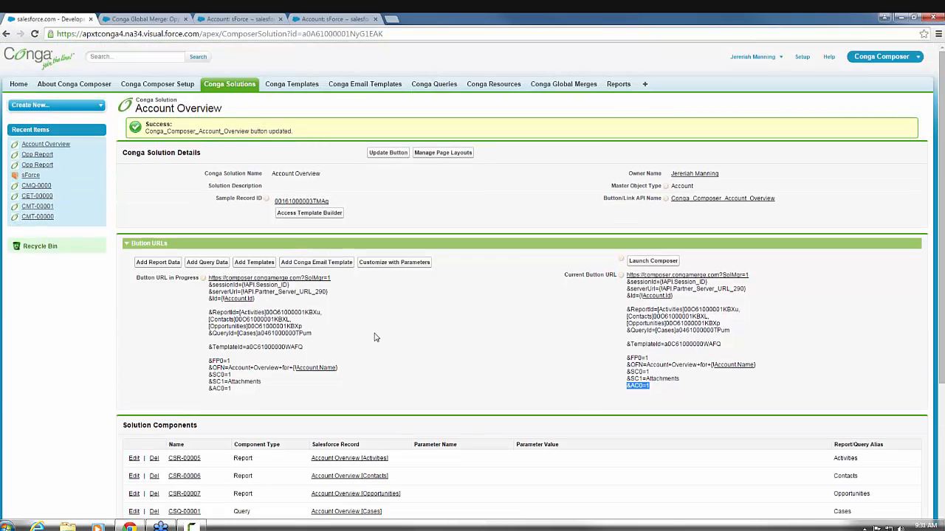
# Open the archived button update note, review the button URL stored in its body, and return to the Account Overview solution.
pyautogui.scroll(-4, 375, 337)
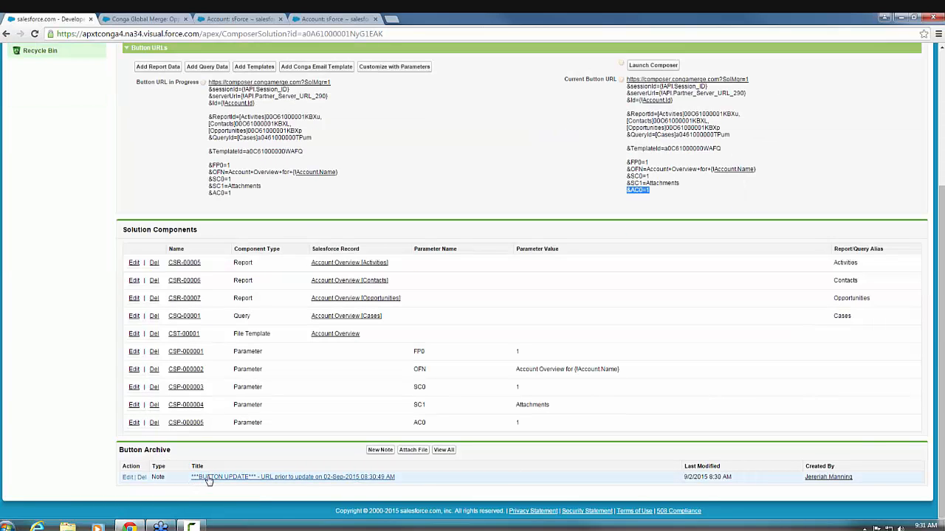
pyautogui.click(265, 478)
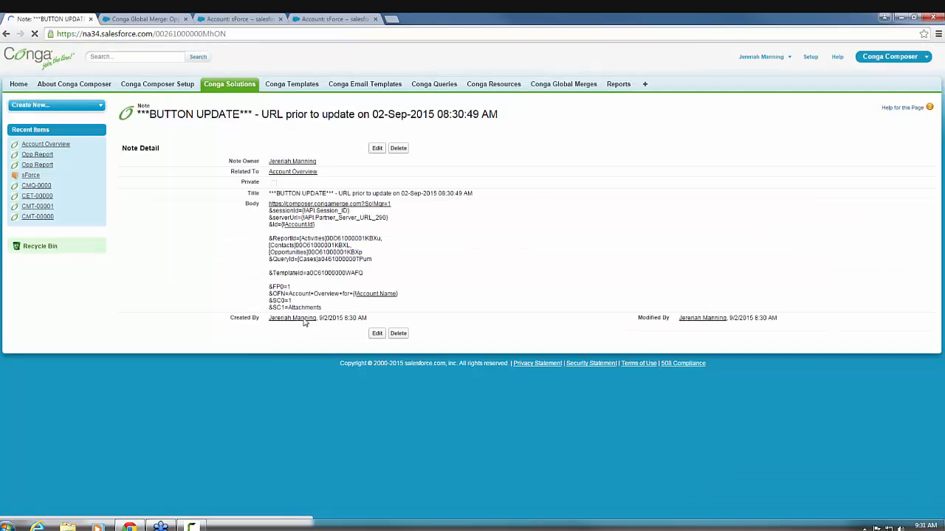
pyautogui.moveTo(331, 311); pyautogui.dragTo(268, 202)
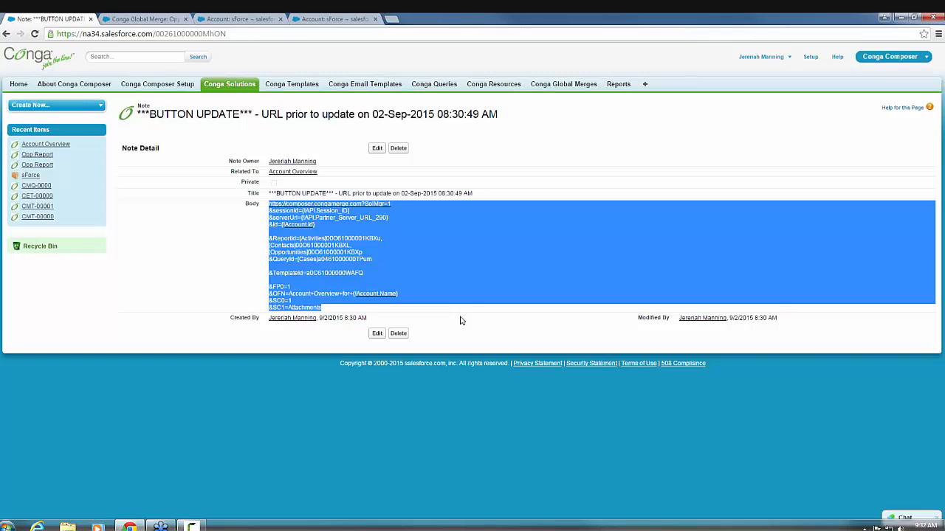
pyautogui.click(454, 341)
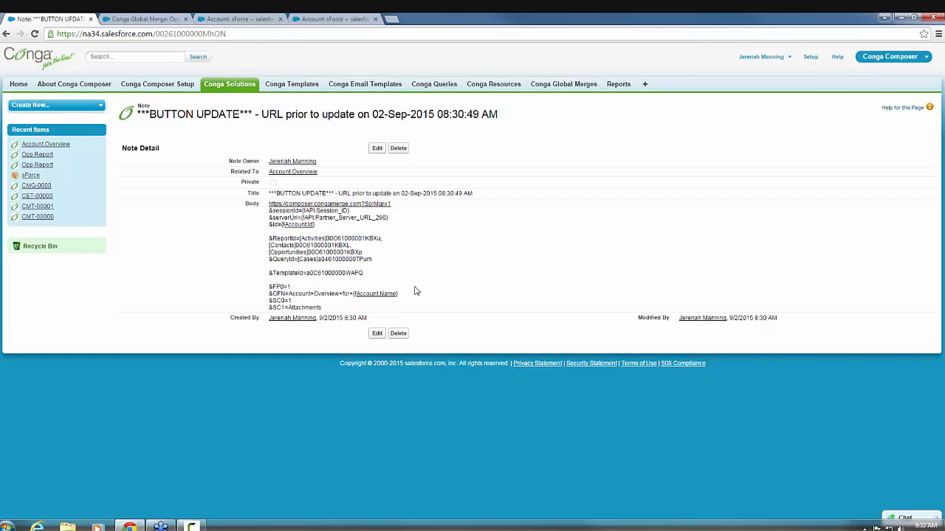
pyautogui.moveTo(325, 313); pyautogui.dragTo(268, 206)
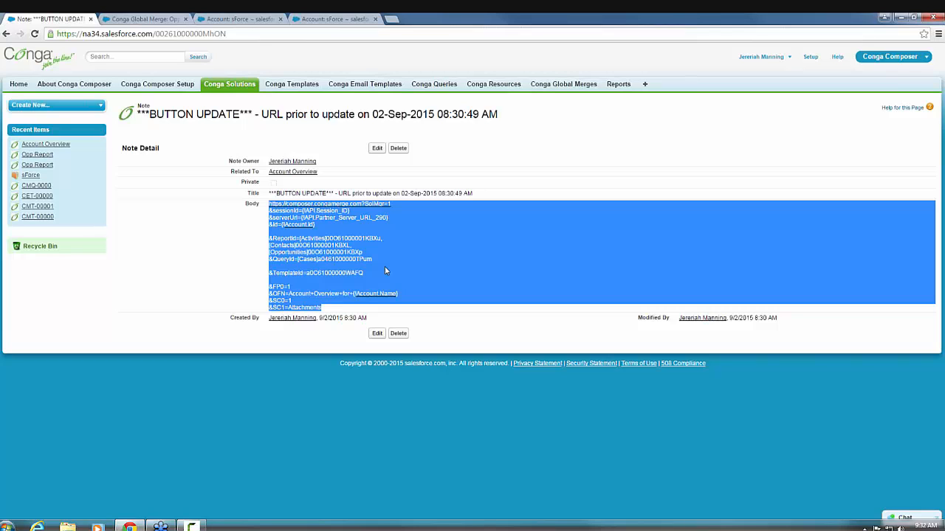
pyautogui.click(294, 171)
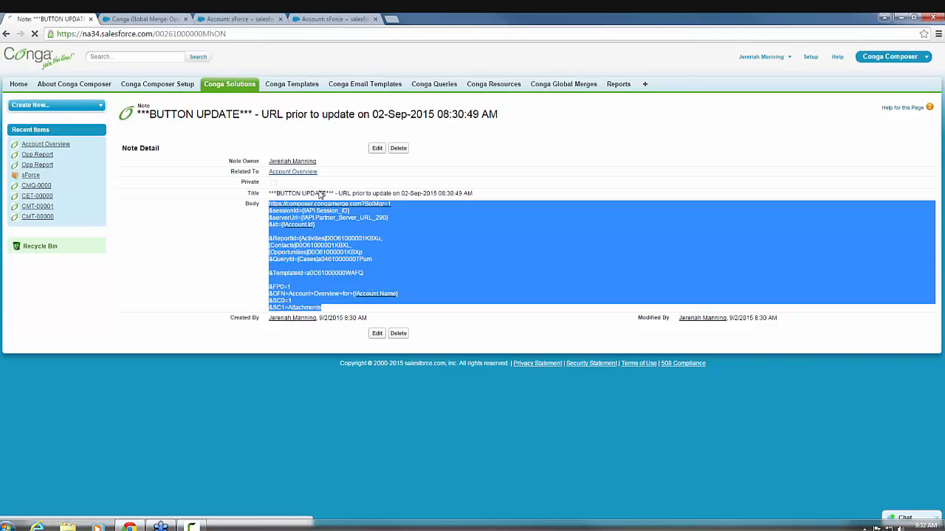
# Look over the Account Overview solution record, launch Composer from it to check the activity logging option, and close Composer.
pyautogui.scroll(-5, 347, 465)
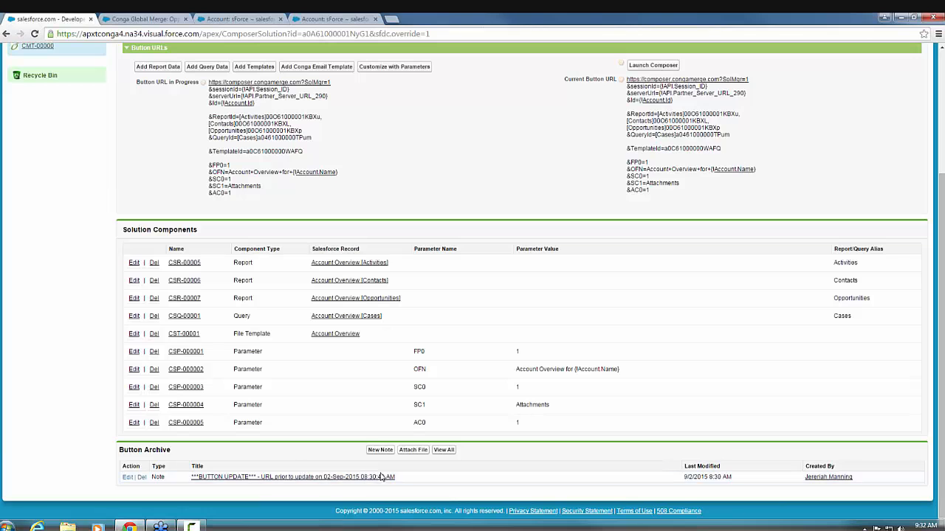
pyautogui.scroll(1, 375, 438)
pyautogui.scroll(-1, 743, 452)
pyautogui.scroll(3, 621, 483)
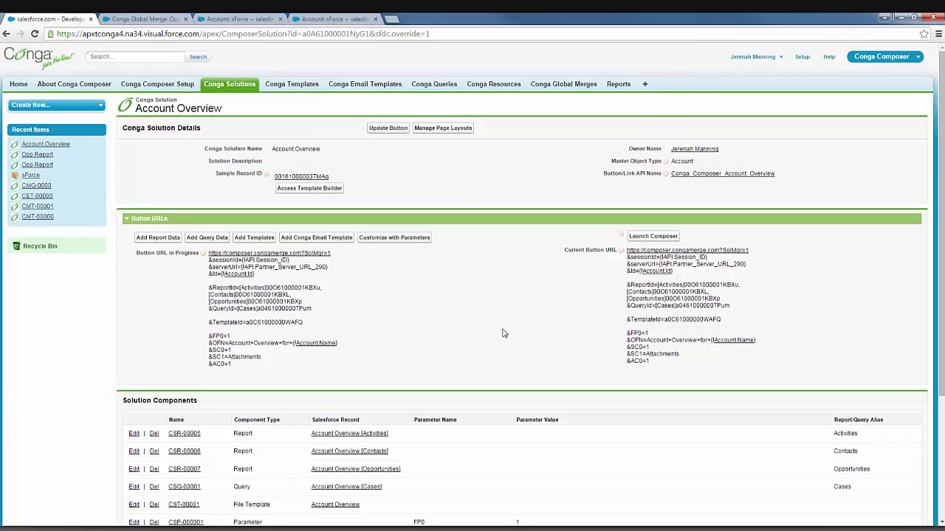
pyautogui.click(653, 237)
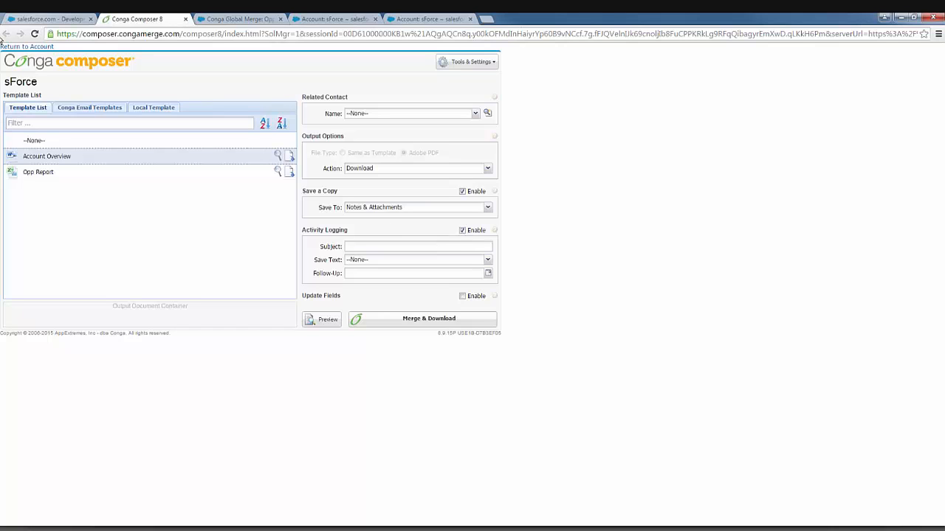
pyautogui.click(184, 19)
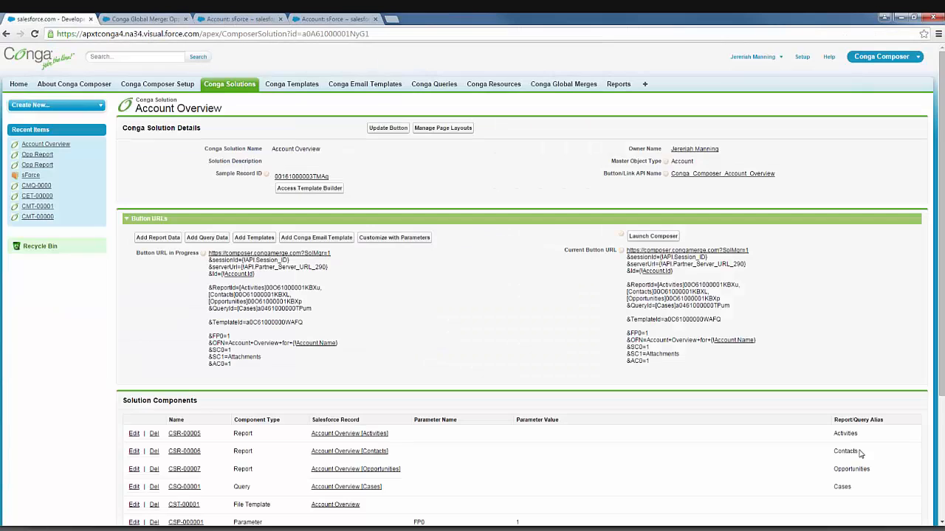
# Examine the complete current button URL, the solution components and the button archive of Account Overview.
pyautogui.moveTo(650, 361); pyautogui.dragTo(626, 250)
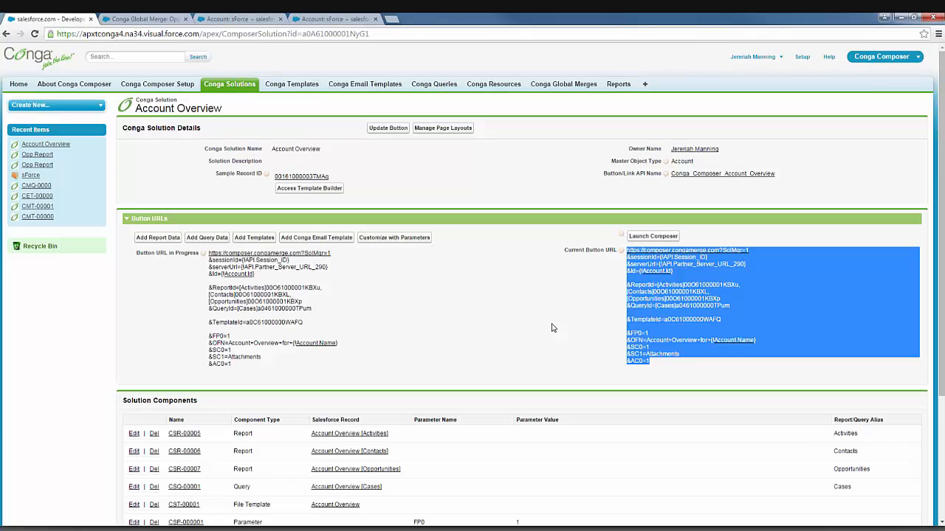
pyautogui.click(521, 362)
pyautogui.scroll(-1, 515, 360)
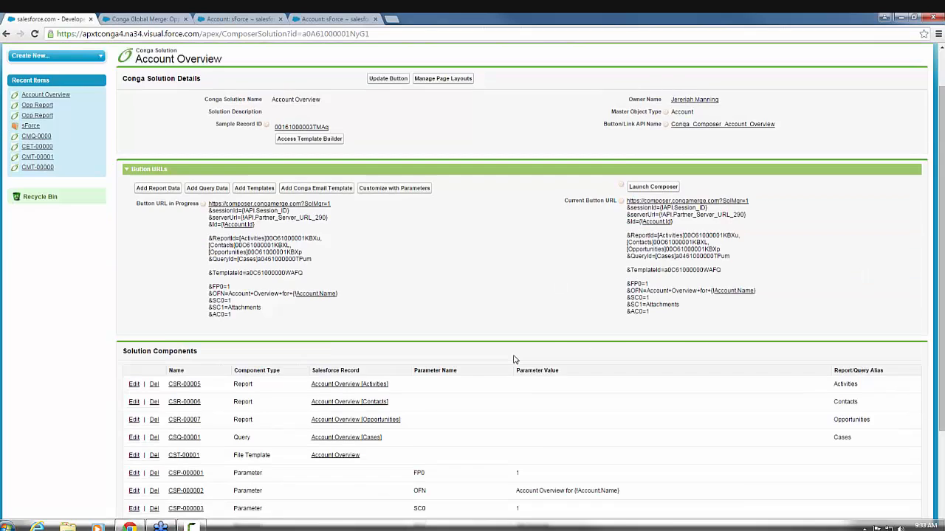
pyautogui.scroll(-2, 515, 359)
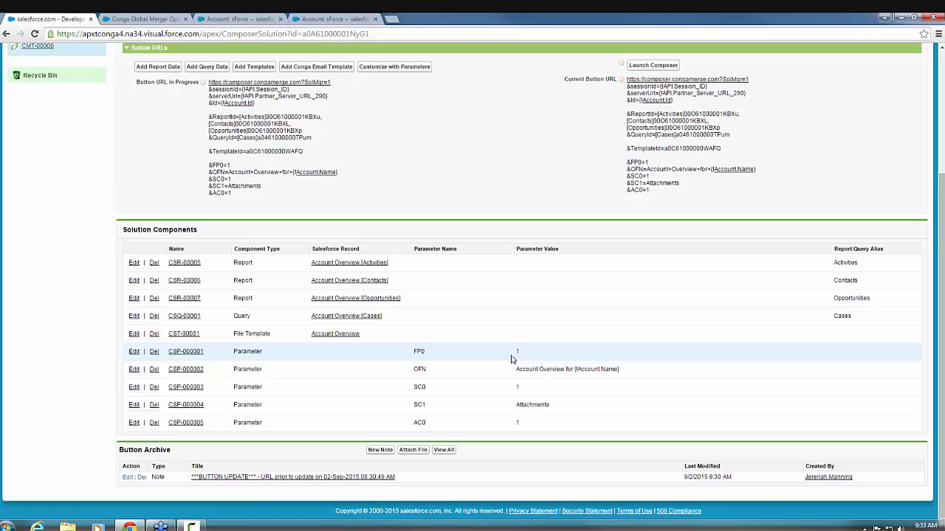
pyautogui.scroll(3, 513, 360)
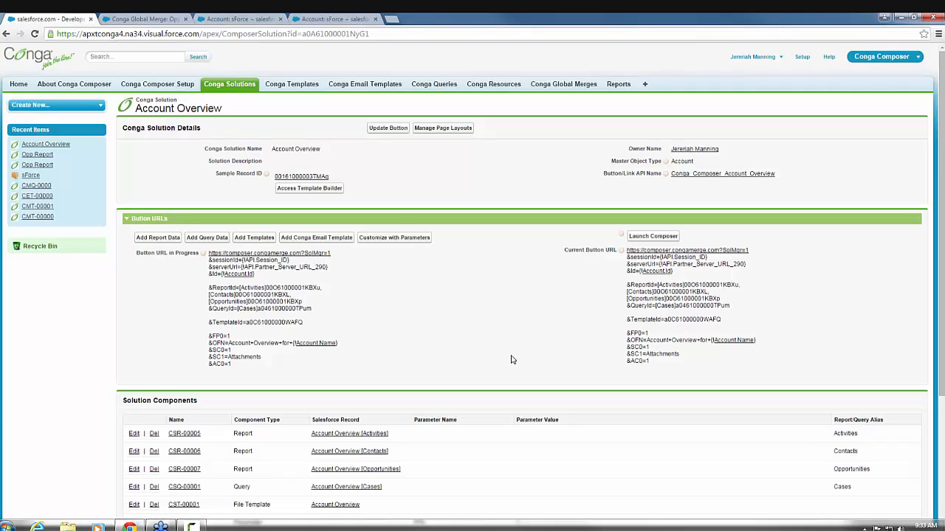
pyautogui.click(316, 20)
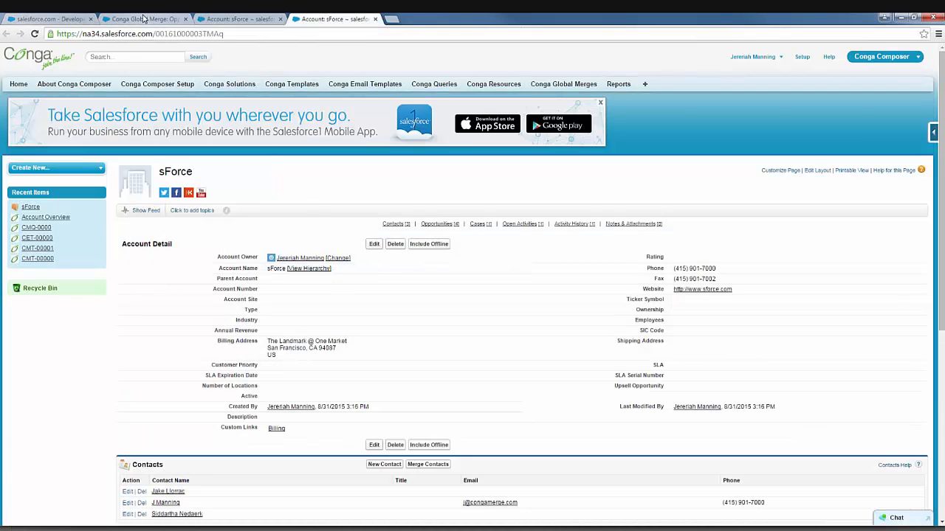
pyautogui.click(144, 18)
pyautogui.click(48, 19)
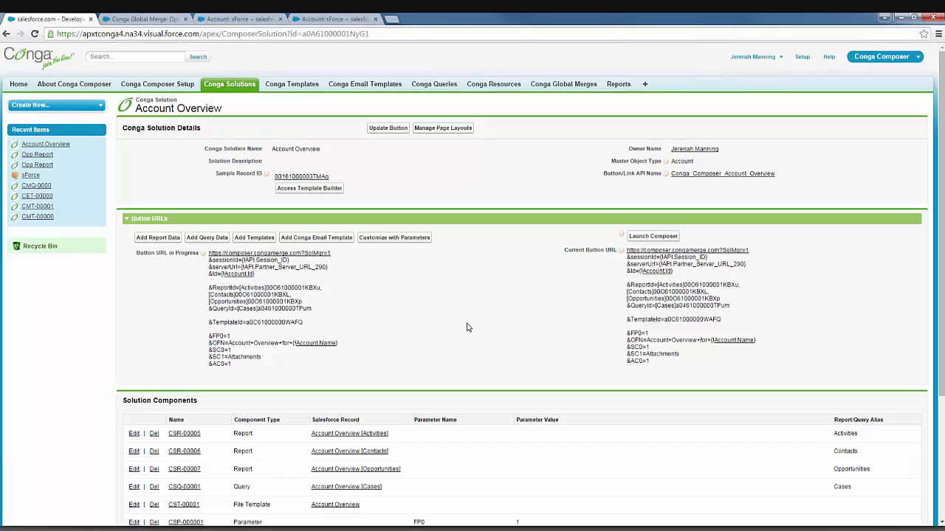
# Open congasphere.com in a new browser tab and go to the Solution Packs page in its Build section.
pyautogui.click(394, 22)
pyautogui.write('cong')
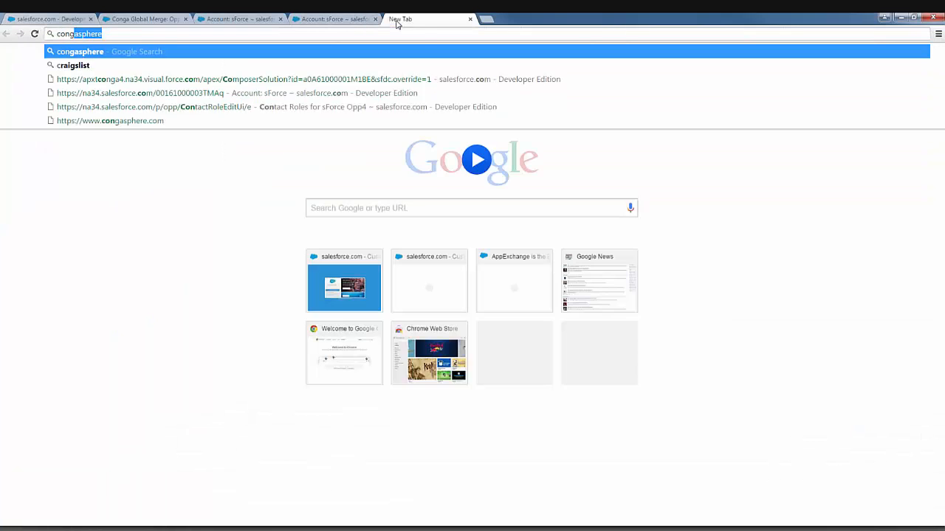
pyautogui.write('asphere.co')
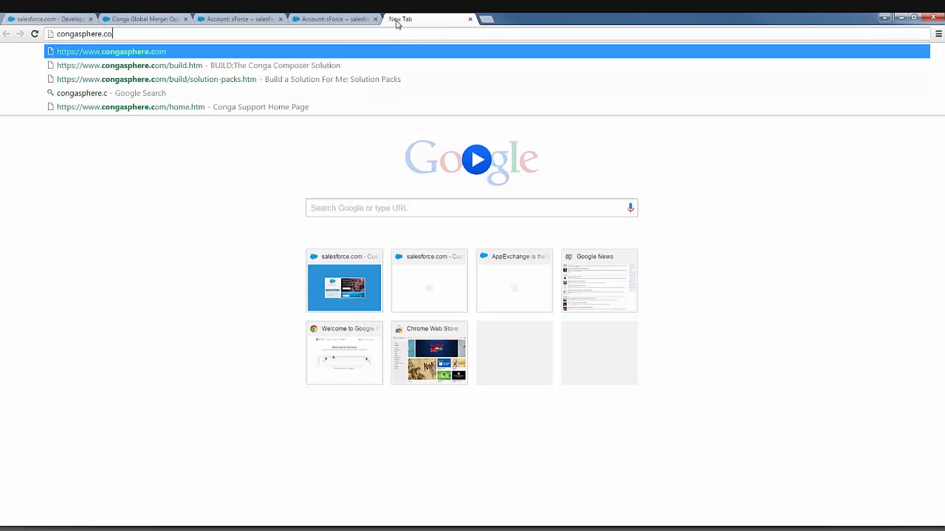
pyautogui.press('Return')
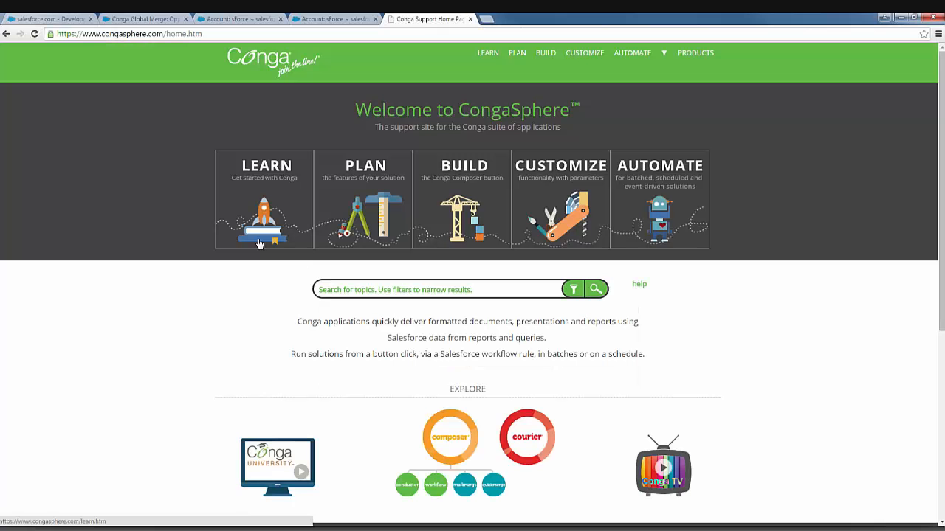
pyautogui.click(464, 171)
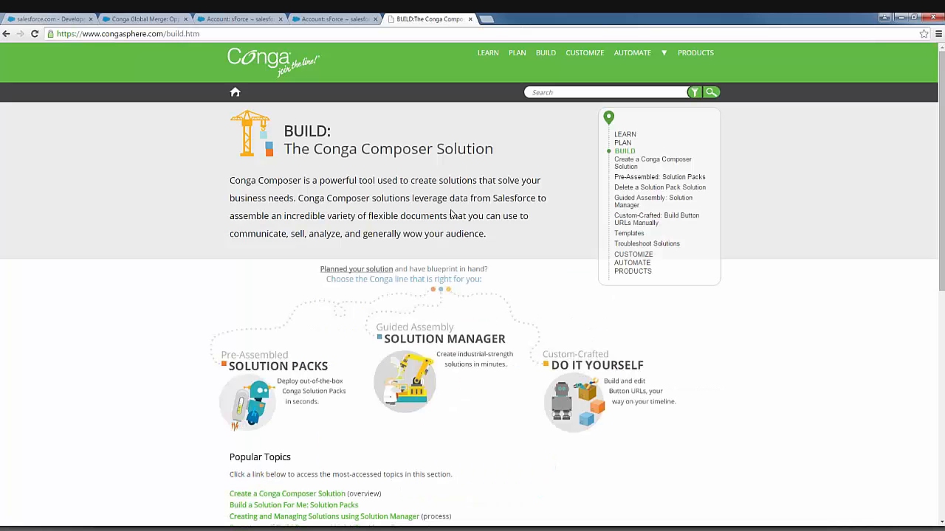
pyautogui.scroll(-2, 451, 214)
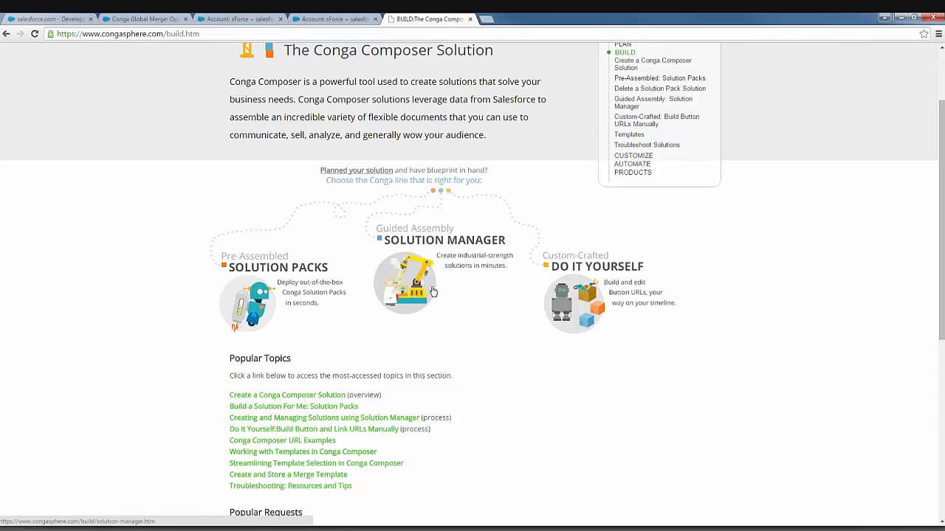
pyautogui.scroll(1, 434, 294)
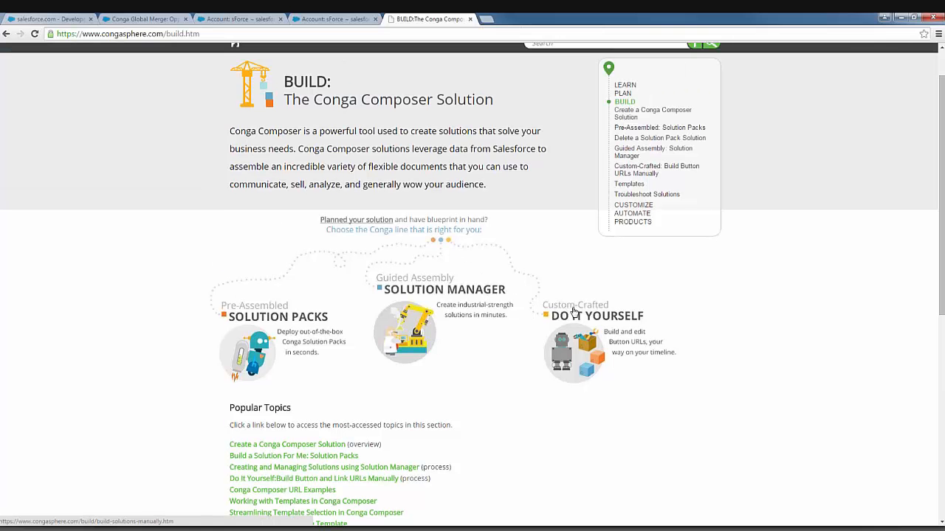
pyautogui.click(252, 321)
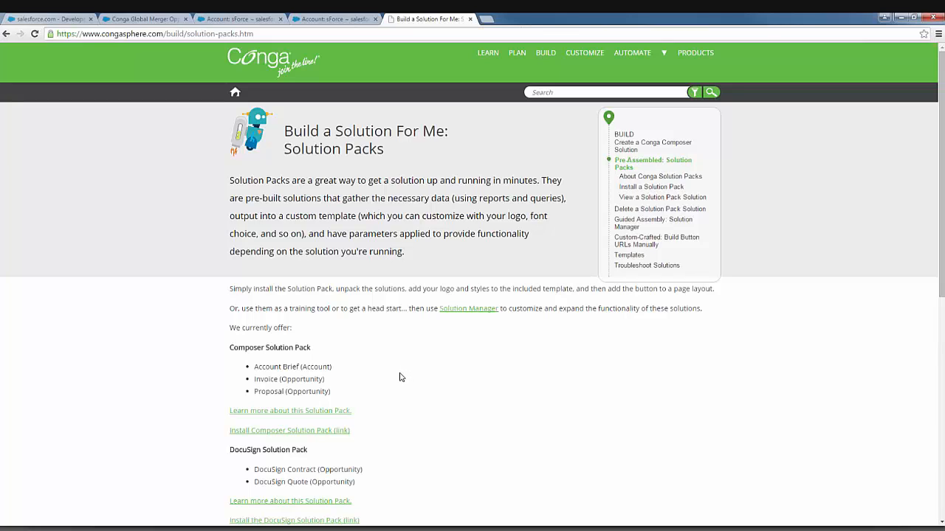
# Review the Account Brief, Invoice and Proposal solutions listed under the Composer Solution Pack.
pyautogui.scroll(-1, 392, 375)
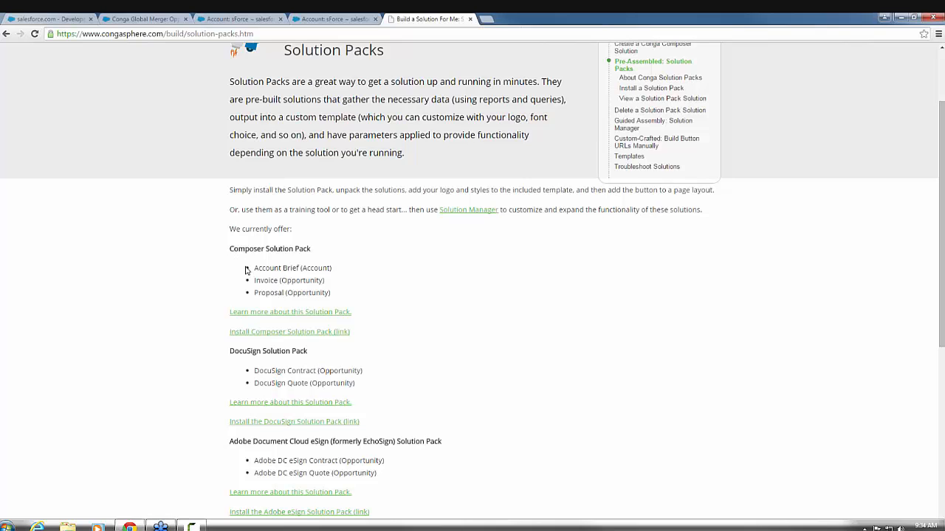
pyautogui.moveTo(249, 268); pyautogui.dragTo(325, 293)
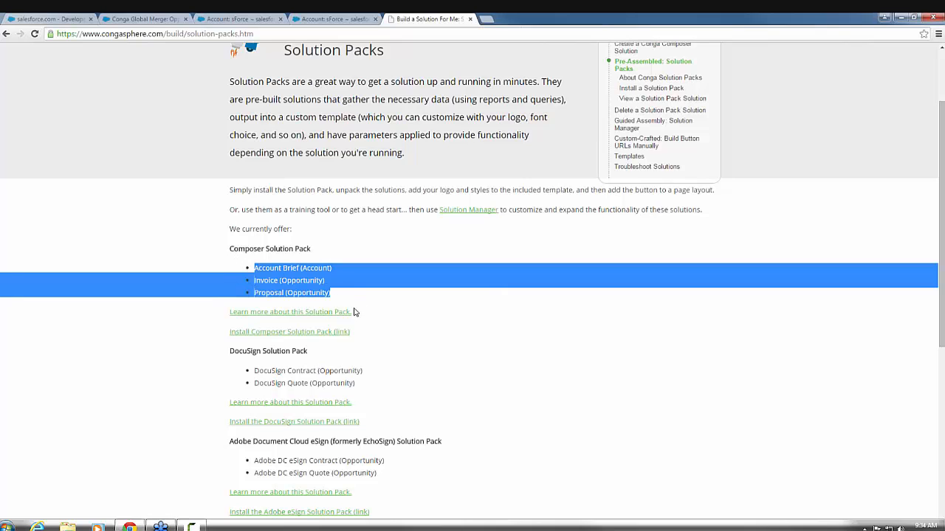
pyautogui.click(358, 299)
pyautogui.moveTo(259, 268); pyautogui.dragTo(318, 268)
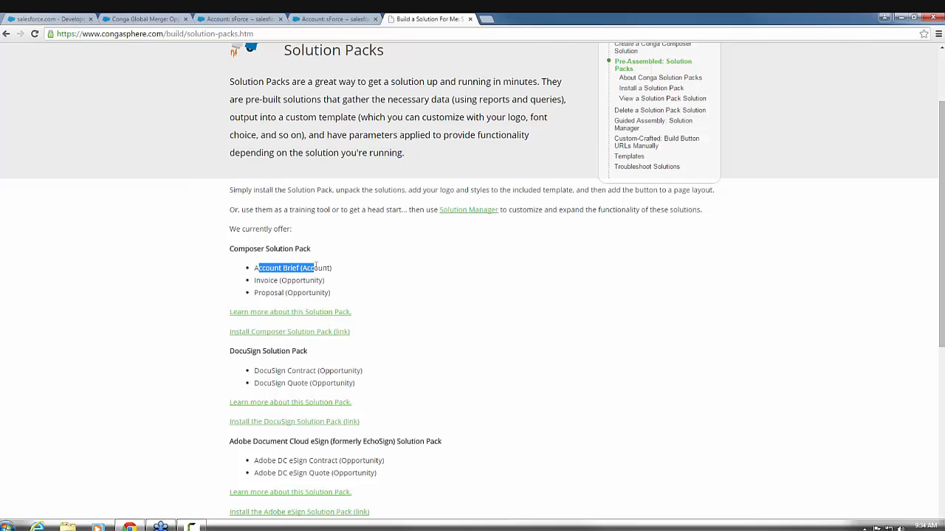
pyautogui.moveTo(257, 280); pyautogui.dragTo(367, 304)
pyautogui.click(366, 303)
# Open the Composer Solution Pack installer and install the package for all users.
pyautogui.click(306, 334)
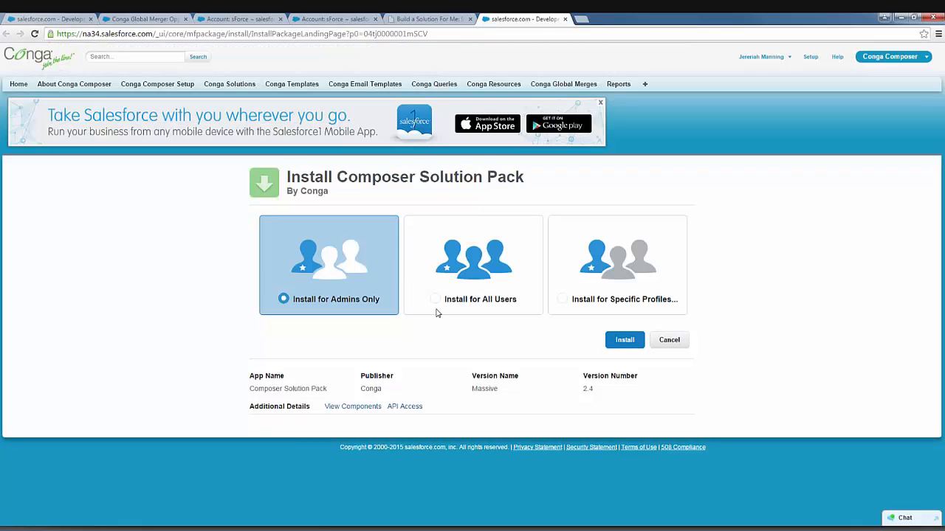
pyautogui.click(437, 310)
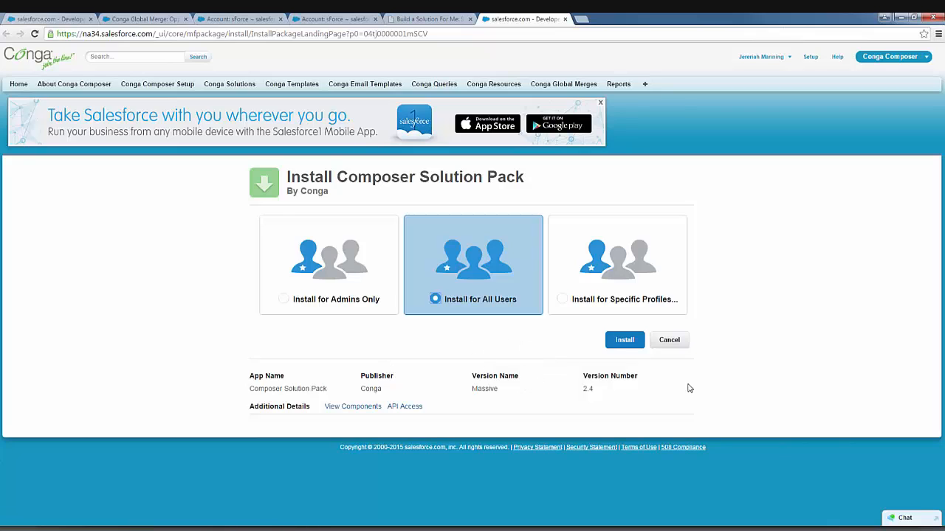
pyautogui.click(617, 340)
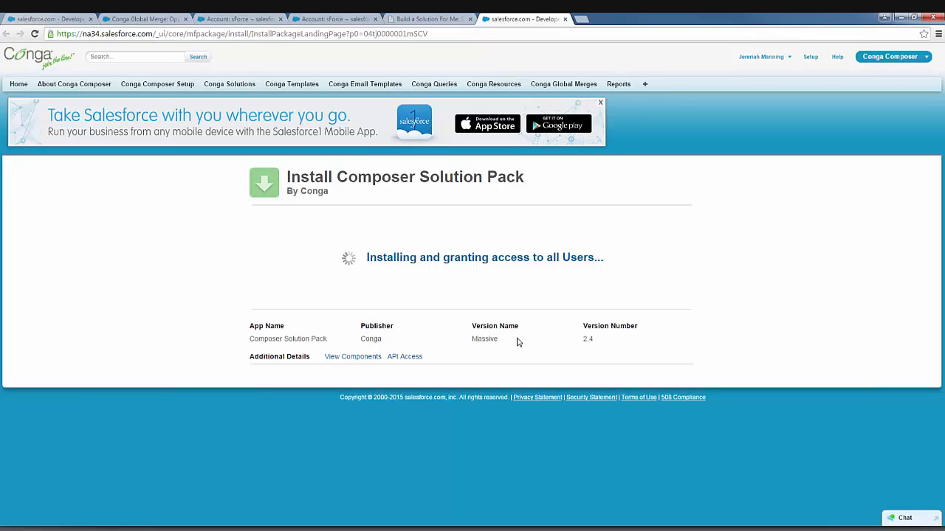
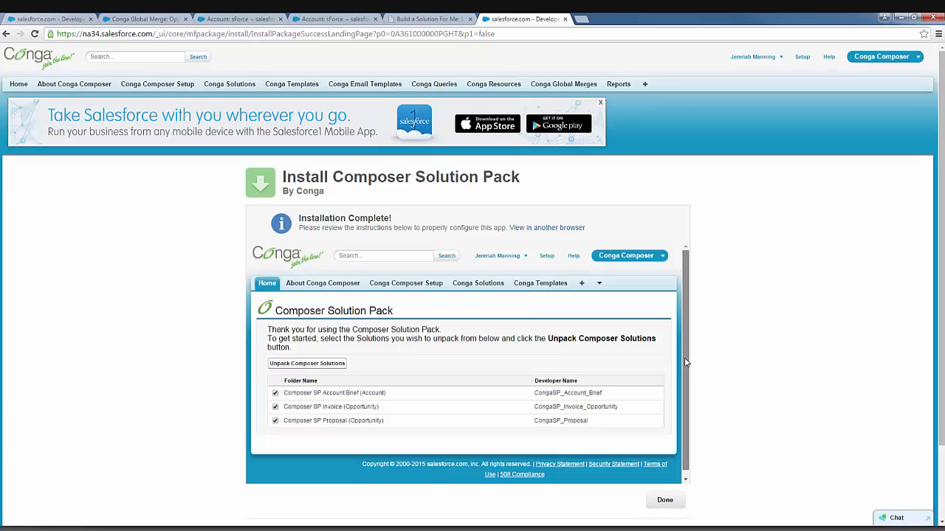
# Review the solutions offered for unpacking, clearing and reselecting Composer SP Account Brief (Account).
pyautogui.scroll(-2, 728, 392)
pyautogui.scroll(1, 686, 361)
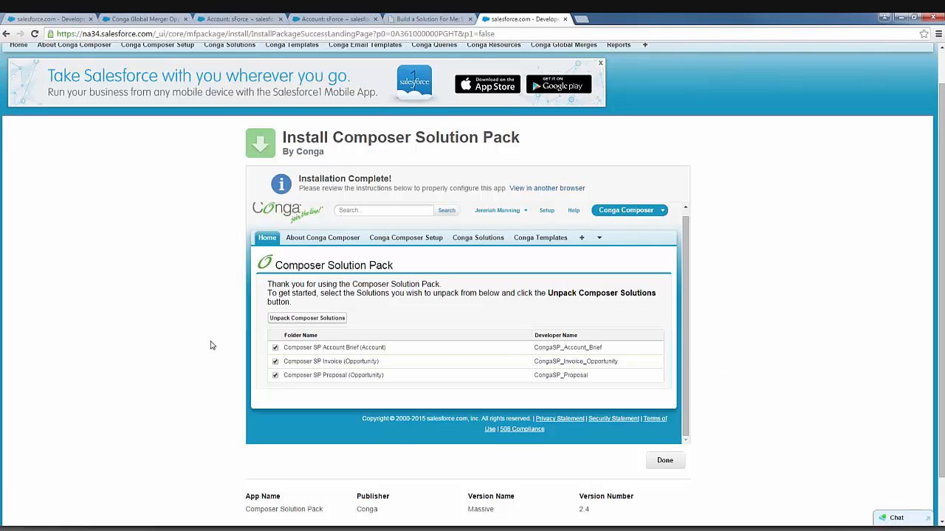
pyautogui.scroll(-1, 777, 325)
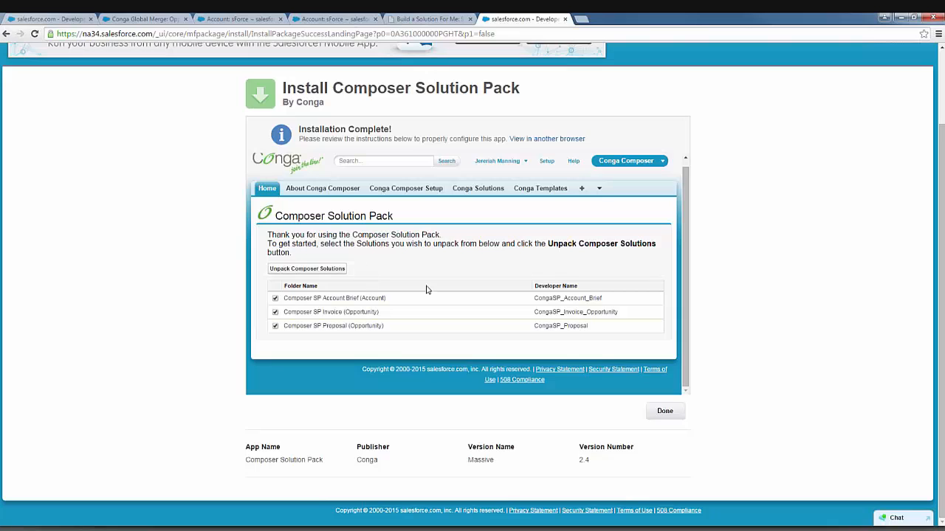
pyautogui.click(275, 298)
pyautogui.click(276, 298)
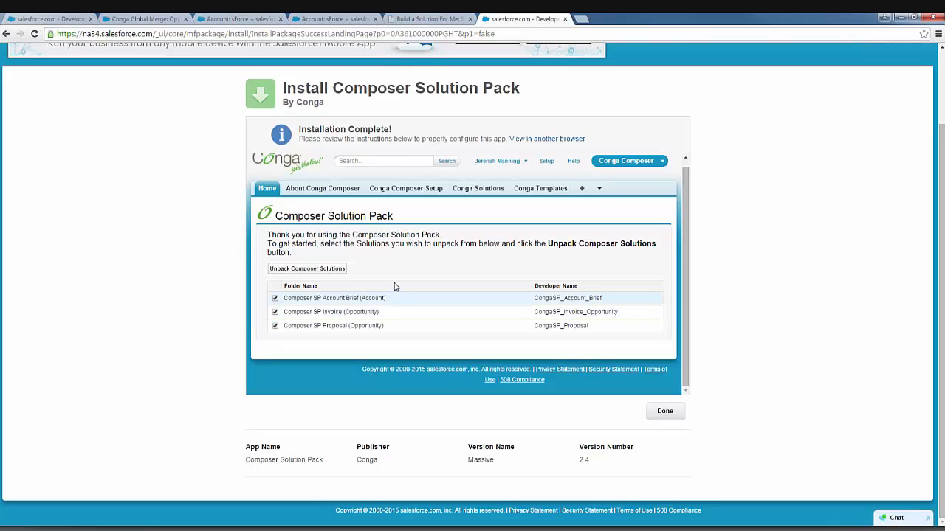
# Unpack the three selected Composer solutions and save the prefilled Composer_Solution_Pack remote site, closing its page.
pyautogui.click(290, 271)
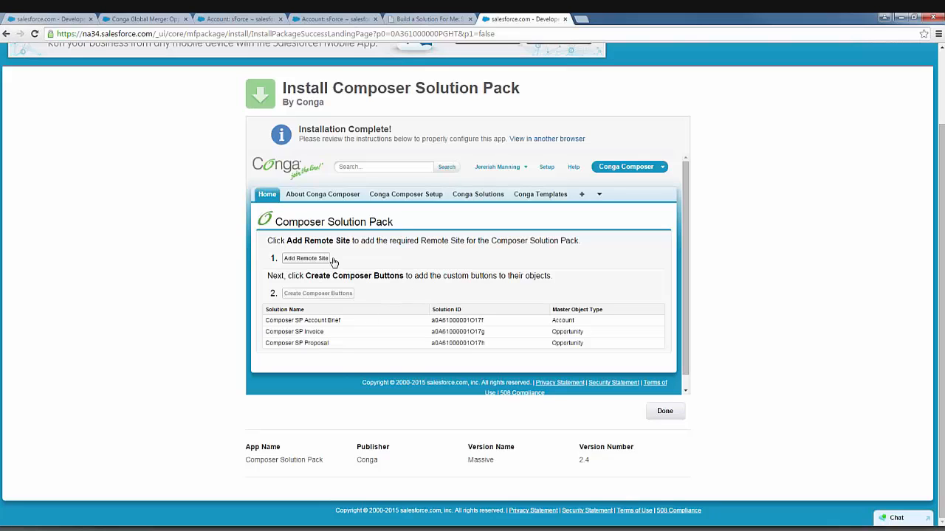
pyautogui.click(298, 260)
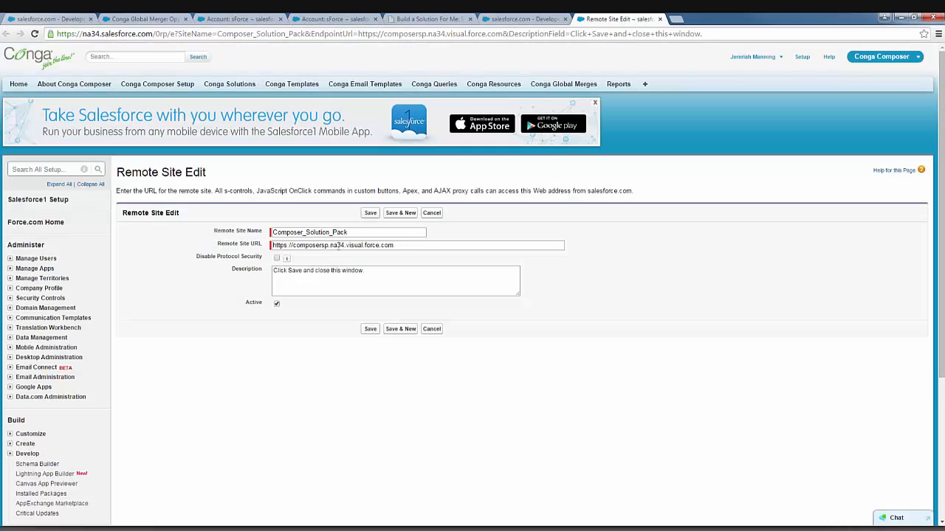
pyautogui.click(370, 214)
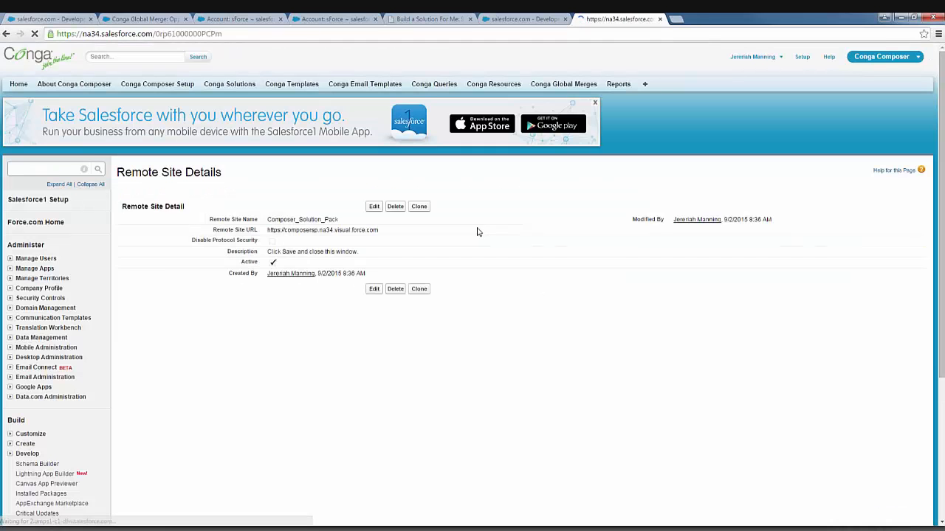
pyautogui.hotkey('ctrl', 'w')
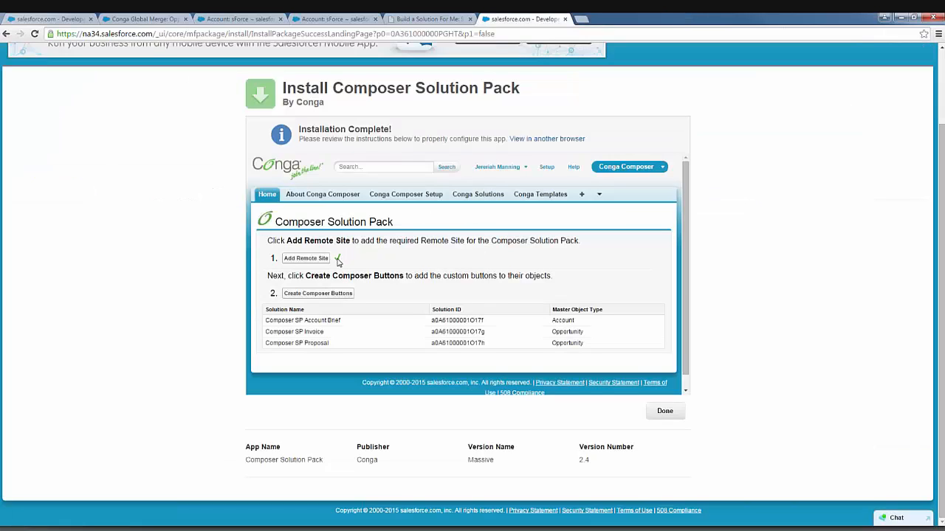
# Create the Composer custom buttons for the unpacked Account Brief, Invoice and Proposal solutions.
pyautogui.scroll(-1, 347, 295)
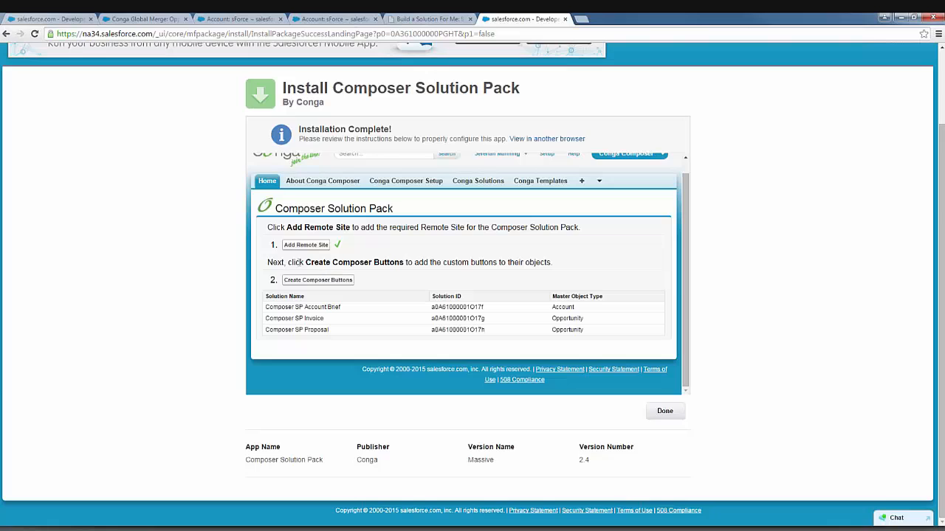
pyautogui.moveTo(309, 262); pyautogui.dragTo(401, 263)
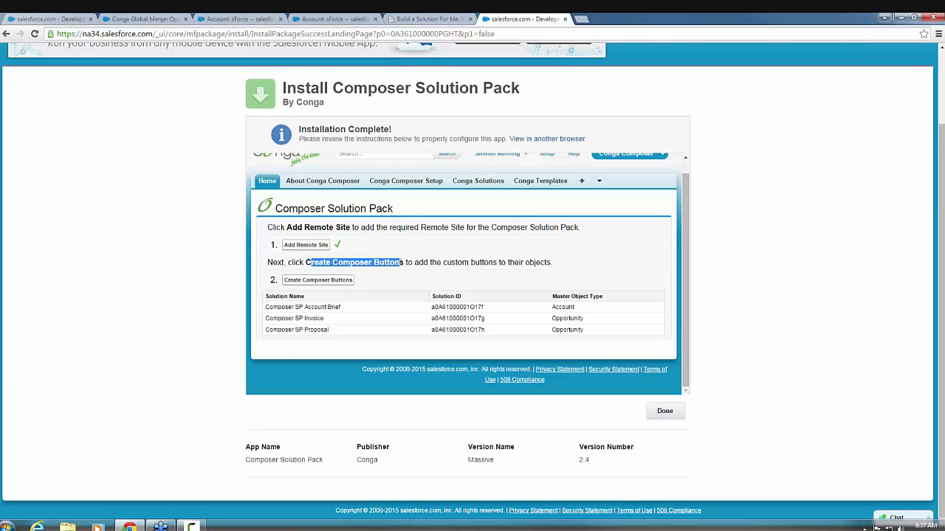
pyautogui.click(403, 264)
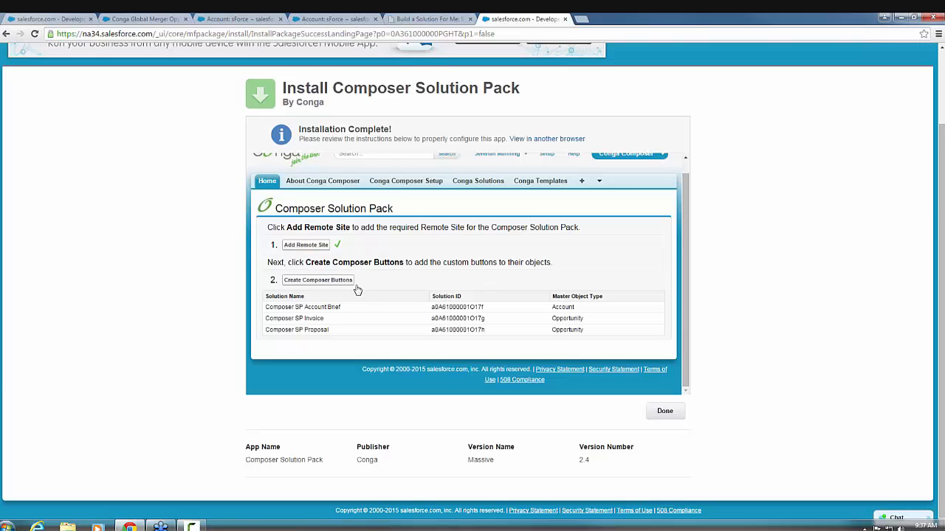
pyautogui.click(322, 284)
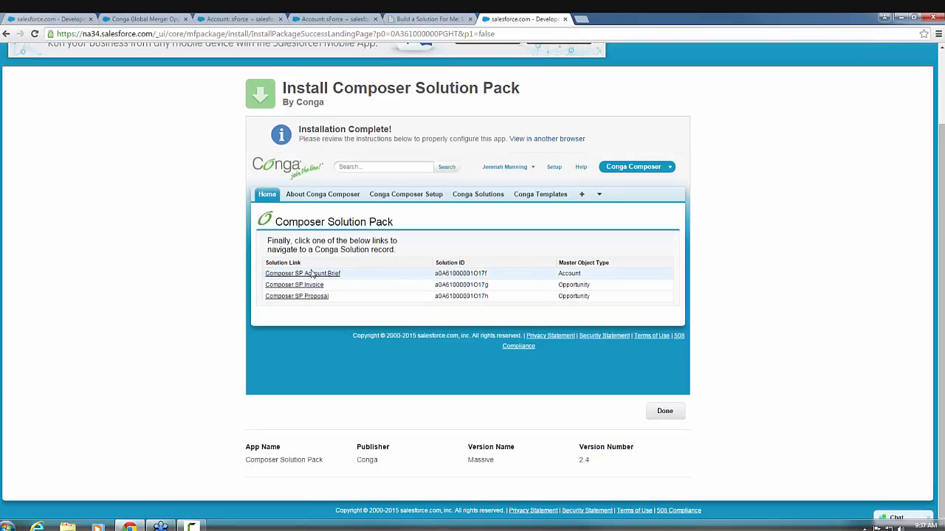
# Open the Composer SP Account Brief record in Conga Solutions and examine its button URL, components and sample record ID.
pyautogui.scroll(2, 300, 298)
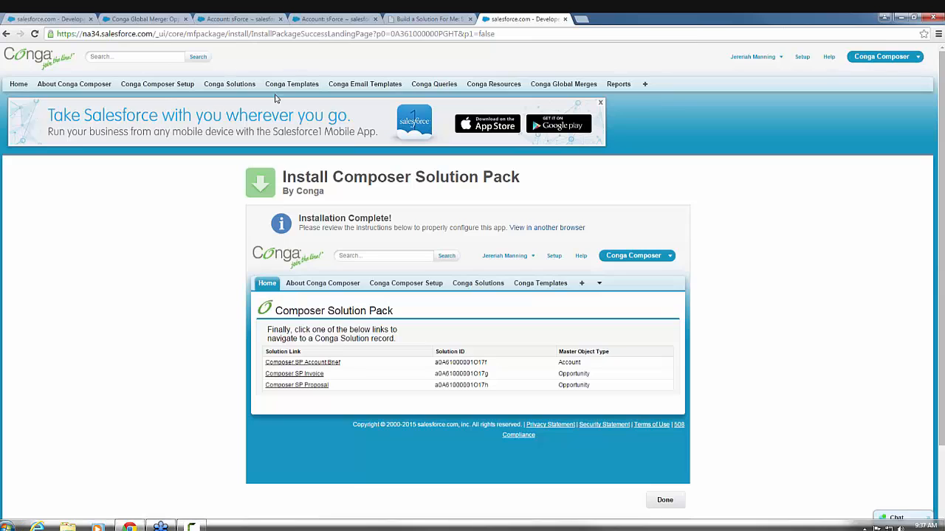
pyautogui.click(236, 85)
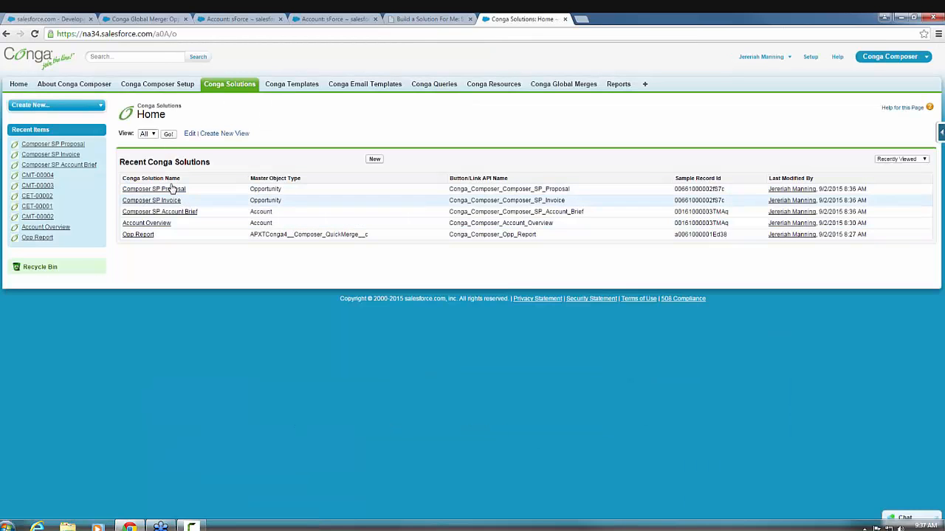
pyautogui.click(169, 189)
pyautogui.click(154, 213)
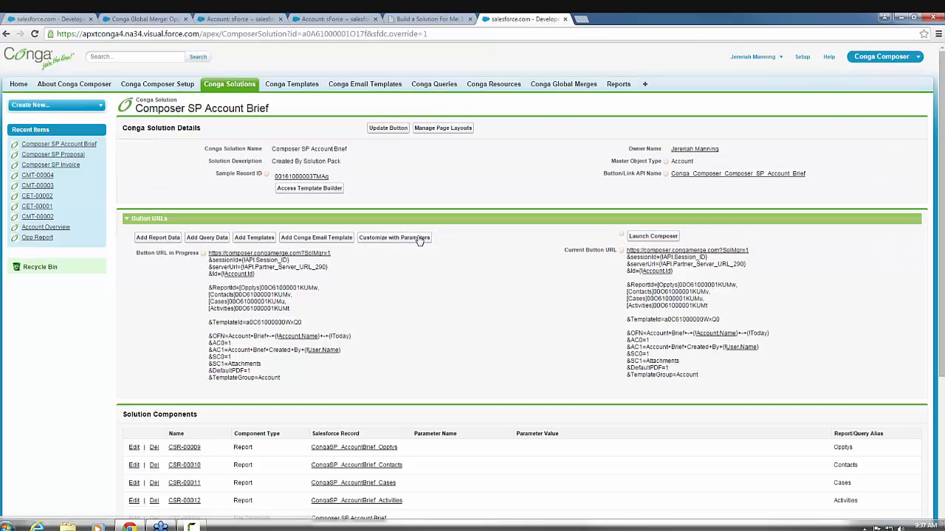
pyautogui.scroll(-2, 419, 240)
pyautogui.scroll(1, 254, 244)
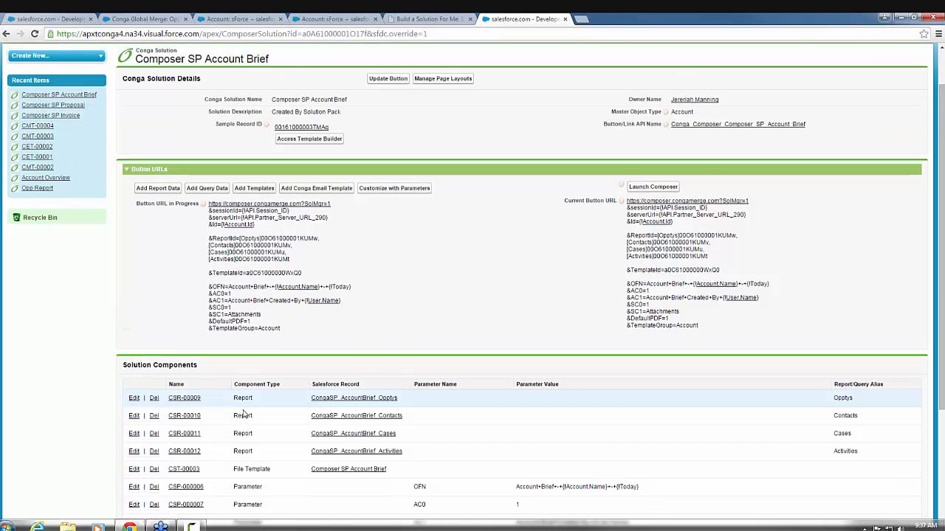
pyautogui.scroll(-2, 268, 415)
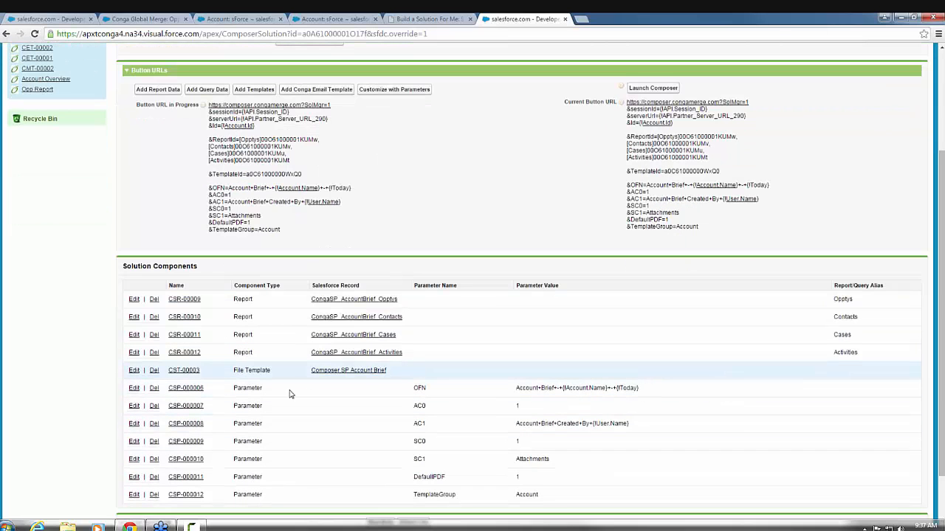
pyautogui.scroll(3, 494, 487)
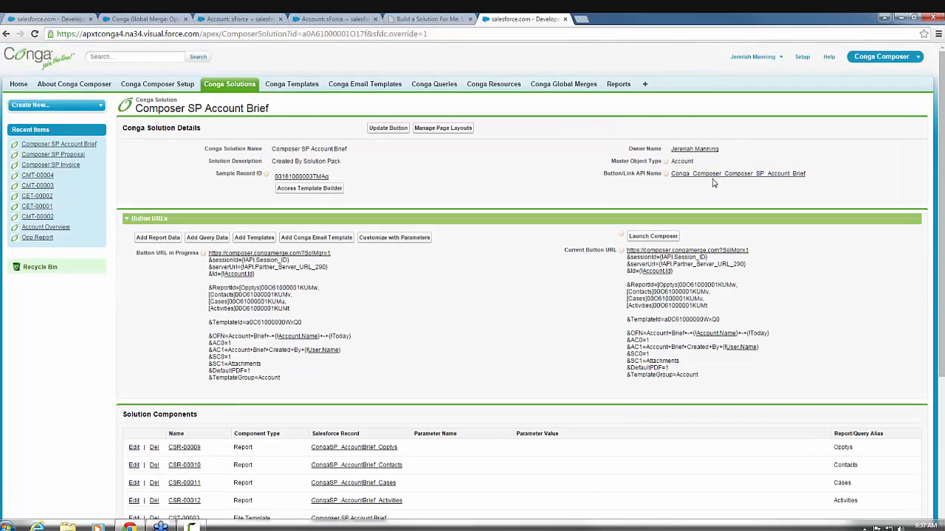
pyautogui.moveTo(336, 179); pyautogui.dragTo(273, 177)
pyautogui.click(525, 295)
# Launch Composer from the Account Brief solution, preview the merged sForce PDF, and close both the PDF and Composer.
pyautogui.click(640, 238)
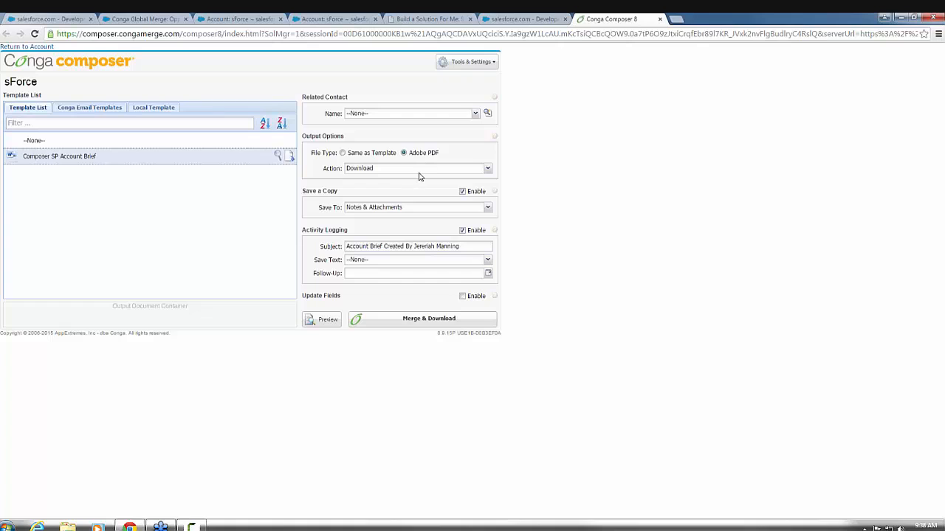
pyautogui.click(316, 320)
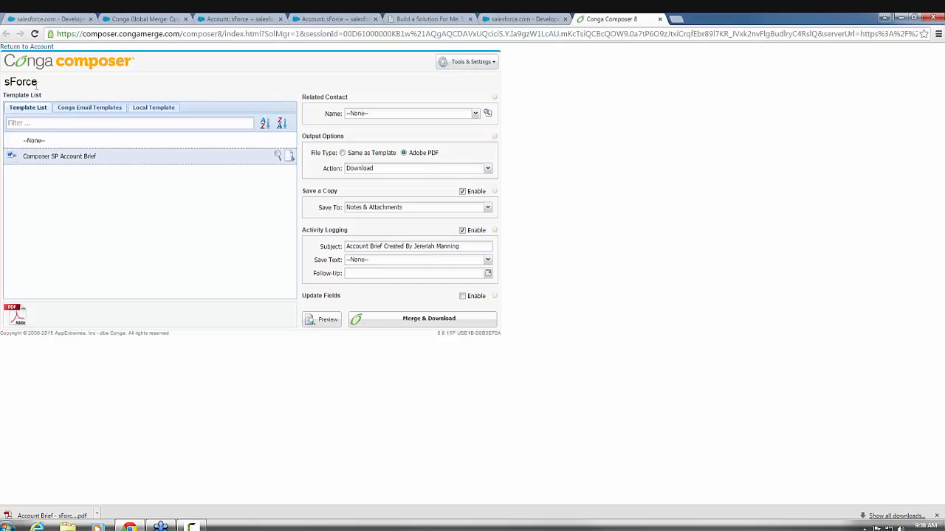
pyautogui.moveTo(37, 83); pyautogui.dragTo(4, 82)
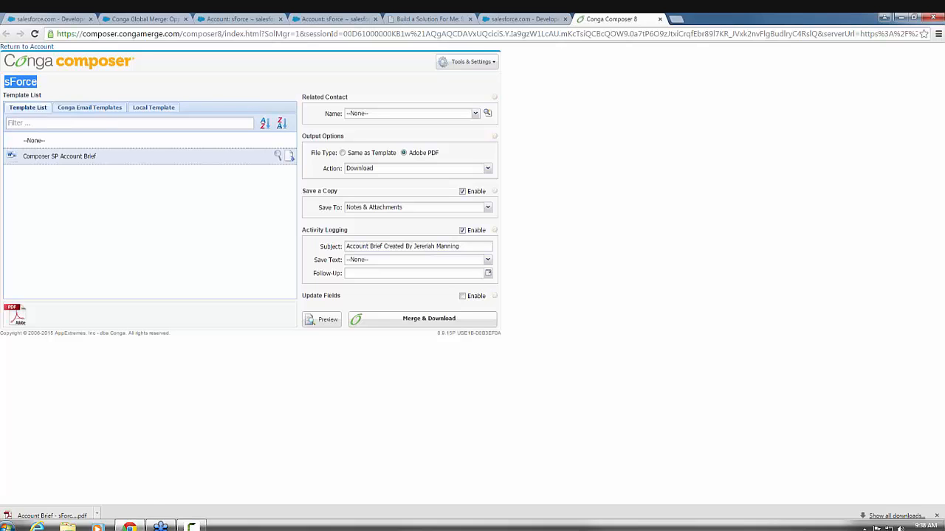
pyautogui.click(65, 516)
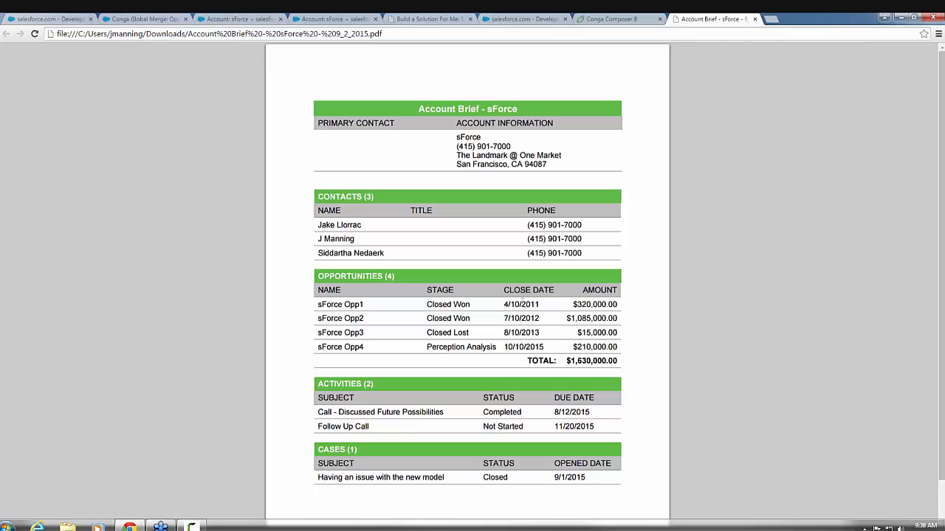
pyautogui.click(755, 18)
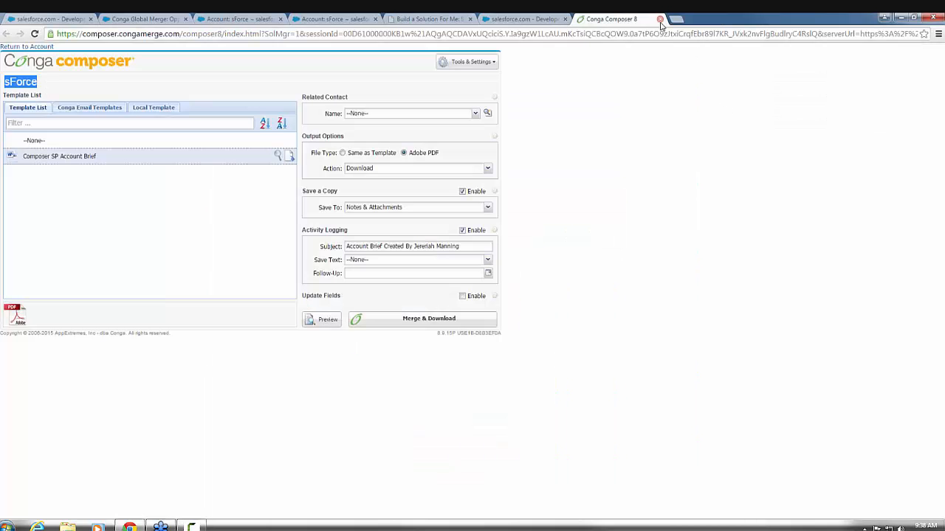
pyautogui.click(661, 21)
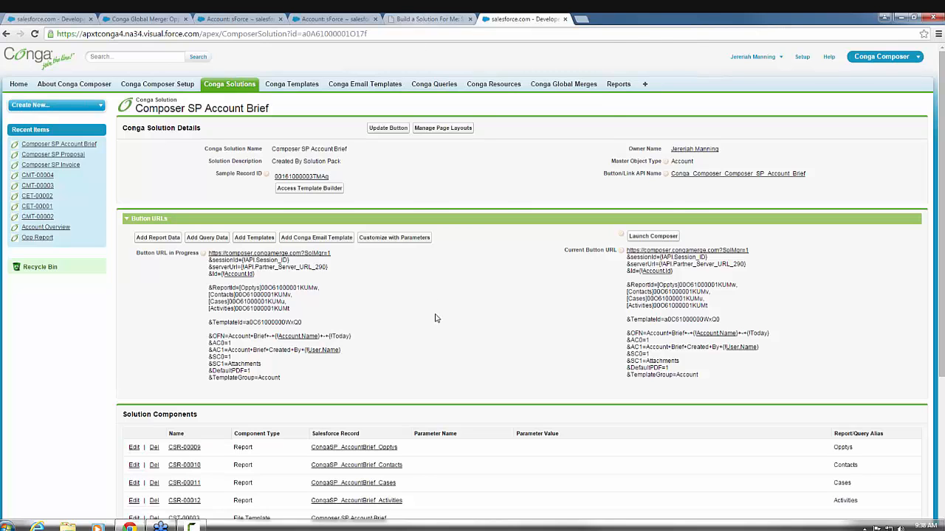
# Return to the CongaSphere home page and reopen Solution Packs from its Build section.
pyautogui.hotkey('ctrl', 'shift', 'Tab')
pyautogui.scroll(2, 436, 318)
pyautogui.click(251, 65)
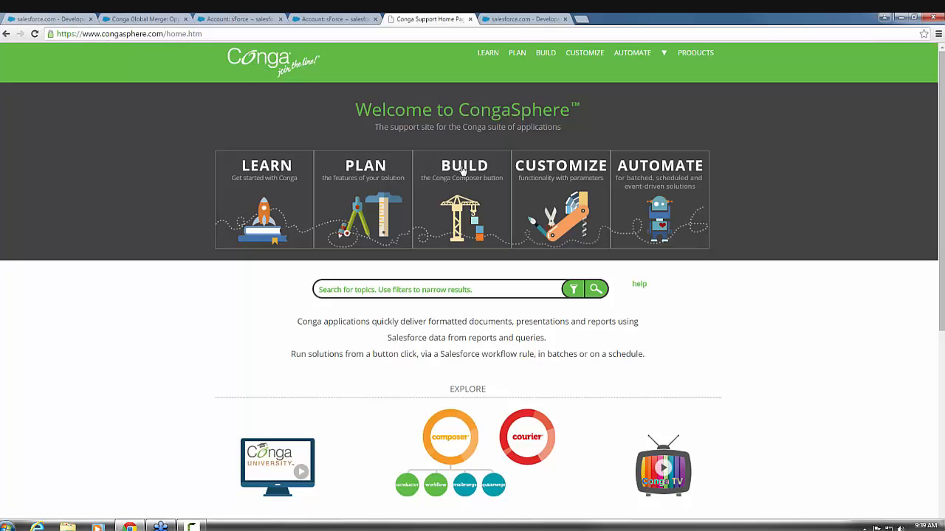
pyautogui.click(463, 170)
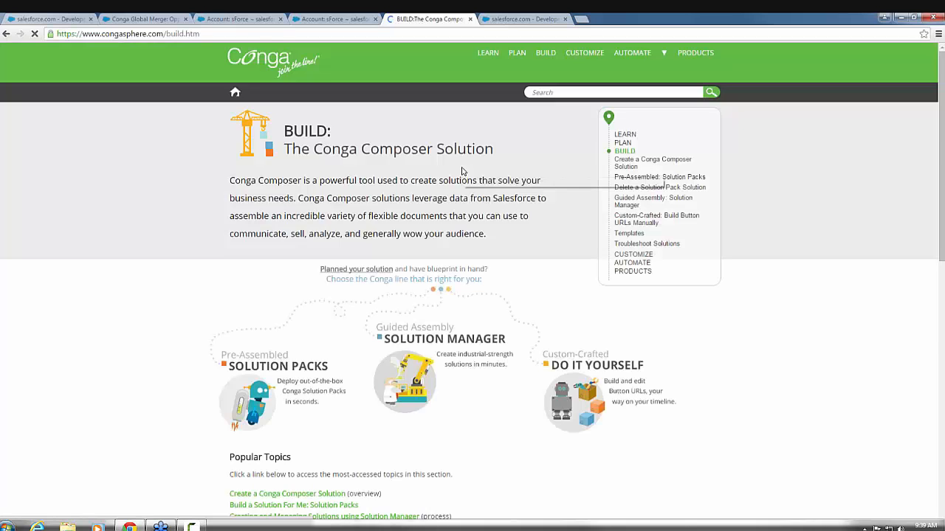
pyautogui.scroll(-2, 463, 171)
pyautogui.scroll(2, 298, 214)
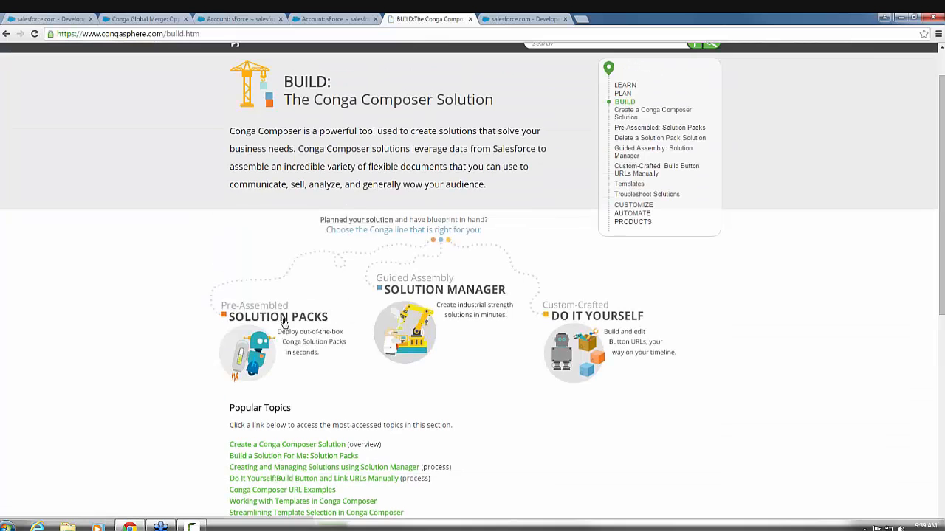
pyautogui.click(268, 321)
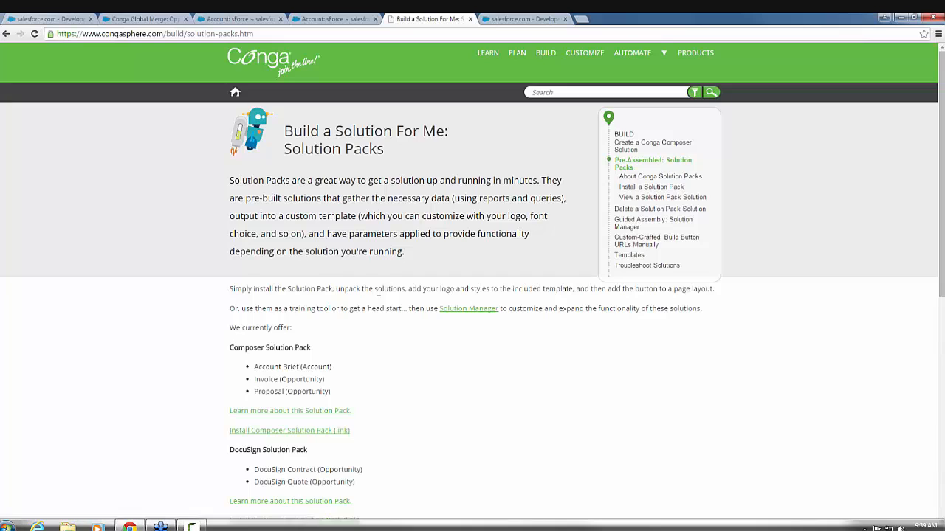
# Review the DocuSign and Adobe Document Cloud eSign packs offered alongside the Composer Solution Pack.
pyautogui.scroll(-2, 376, 298)
pyautogui.scroll(-2, 382, 297)
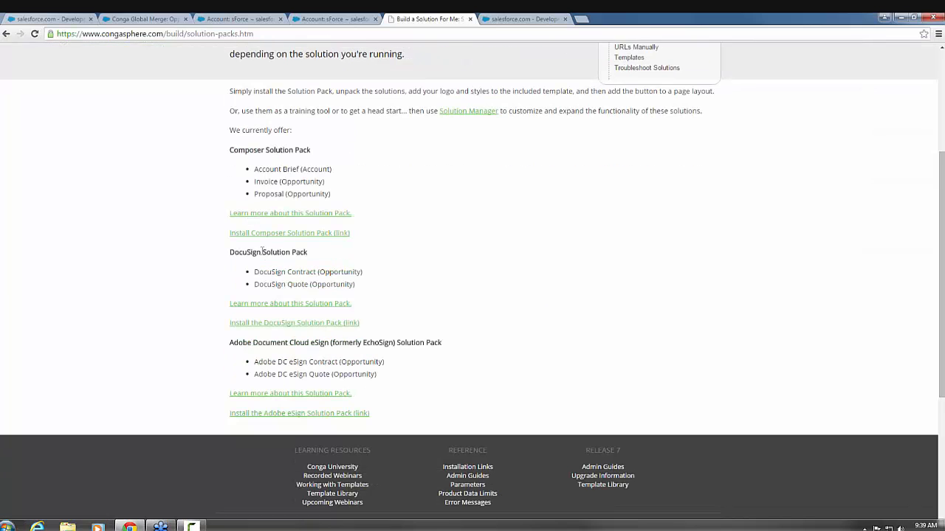
pyautogui.moveTo(262, 252); pyautogui.dragTo(239, 251)
pyautogui.moveTo(229, 344); pyautogui.dragTo(330, 344)
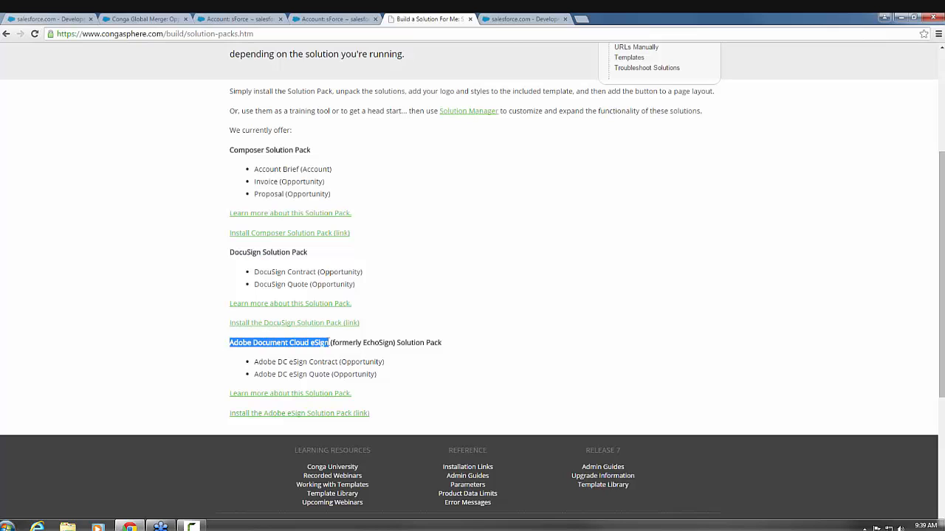
pyautogui.click(371, 237)
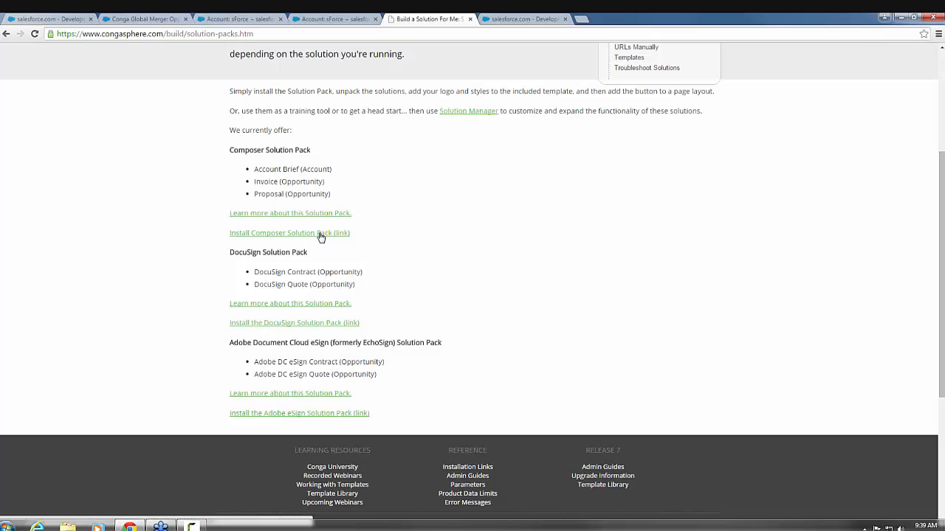
# Return to the Composer SP Account Brief solution and add the Case Response Conga Email Template to it.
pyautogui.click(527, 21)
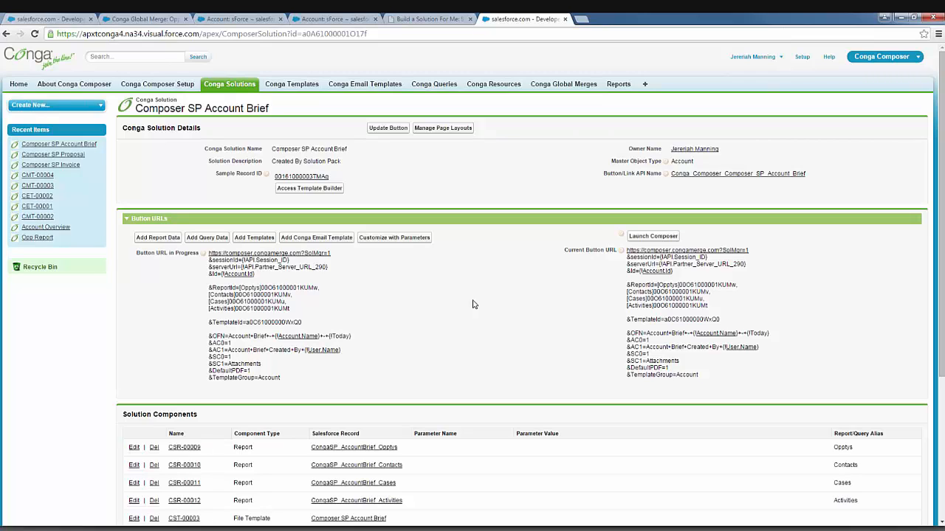
pyautogui.click(302, 238)
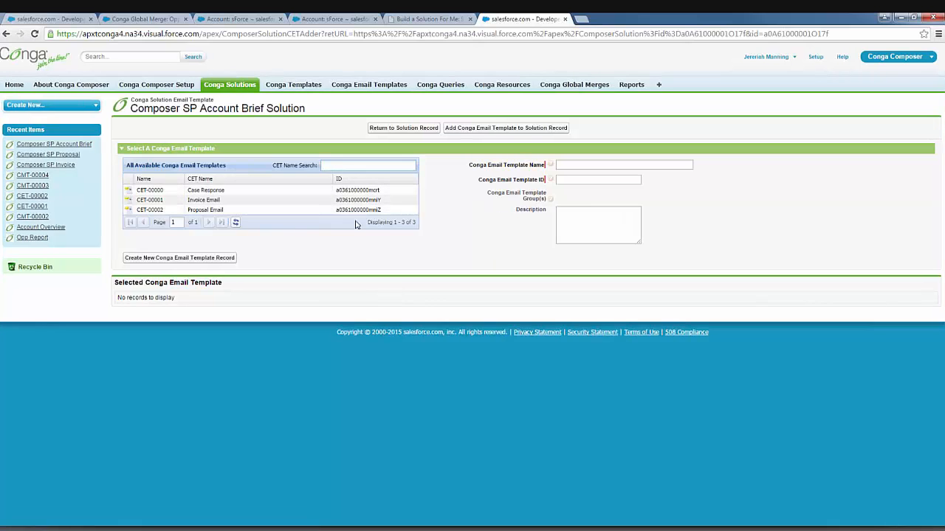
pyautogui.click(196, 192)
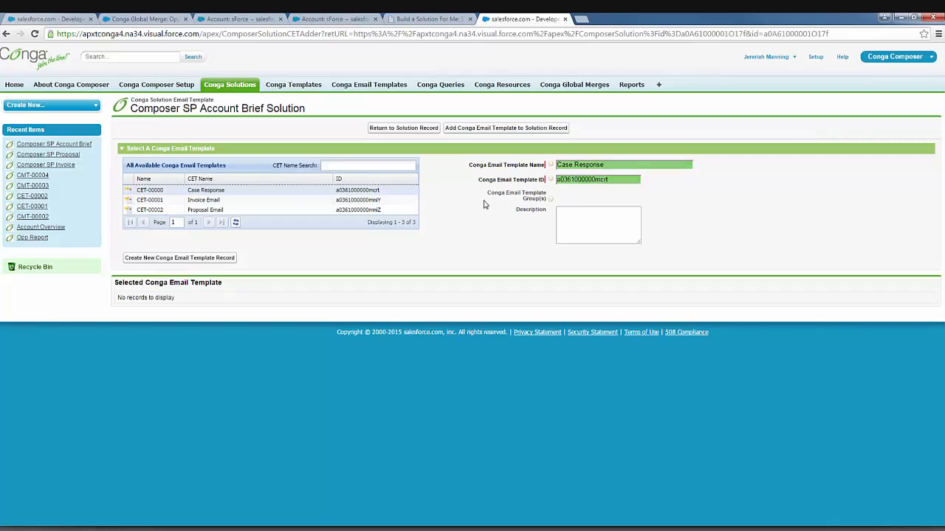
pyautogui.click(493, 130)
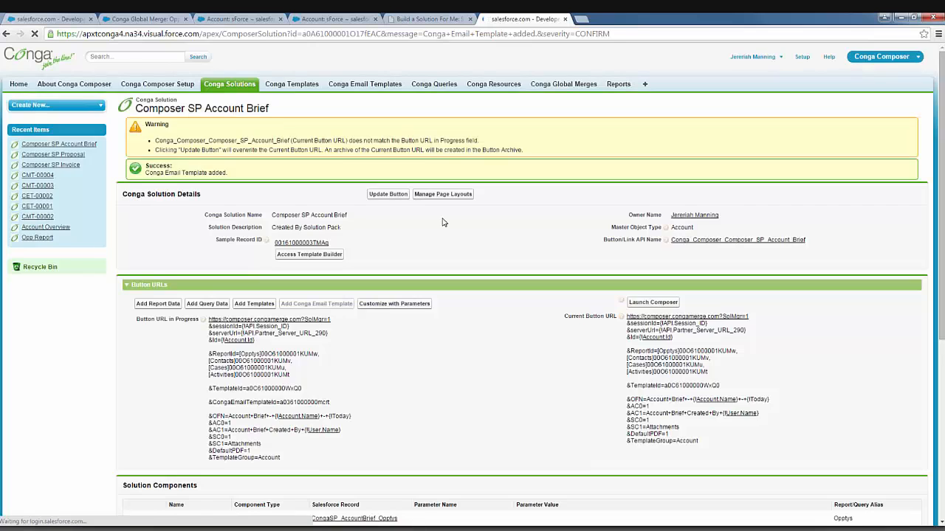
# Update the Composer SP Account Brief button with the in-progress URL and check the solution components and button archive.
pyautogui.moveTo(523, 151); pyautogui.dragTo(152, 141)
pyautogui.click(424, 258)
pyautogui.click(379, 199)
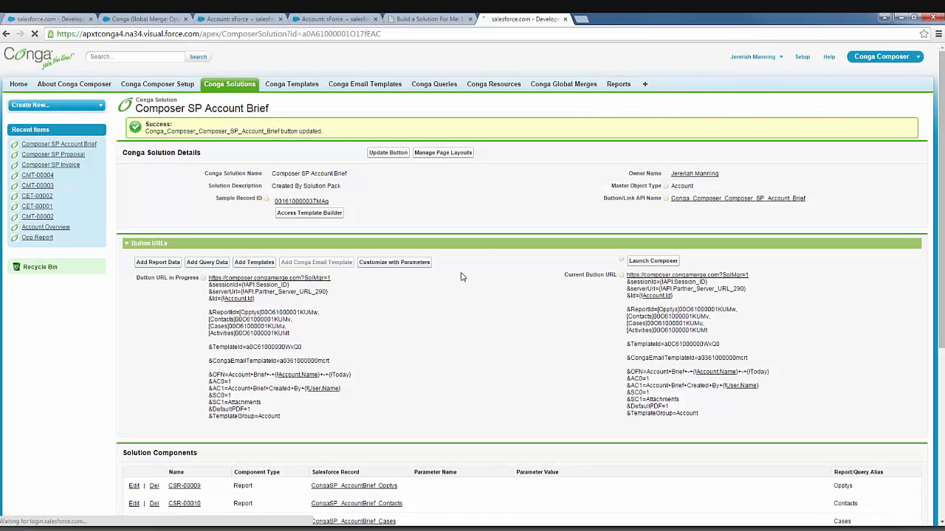
pyautogui.scroll(-5, 412, 485)
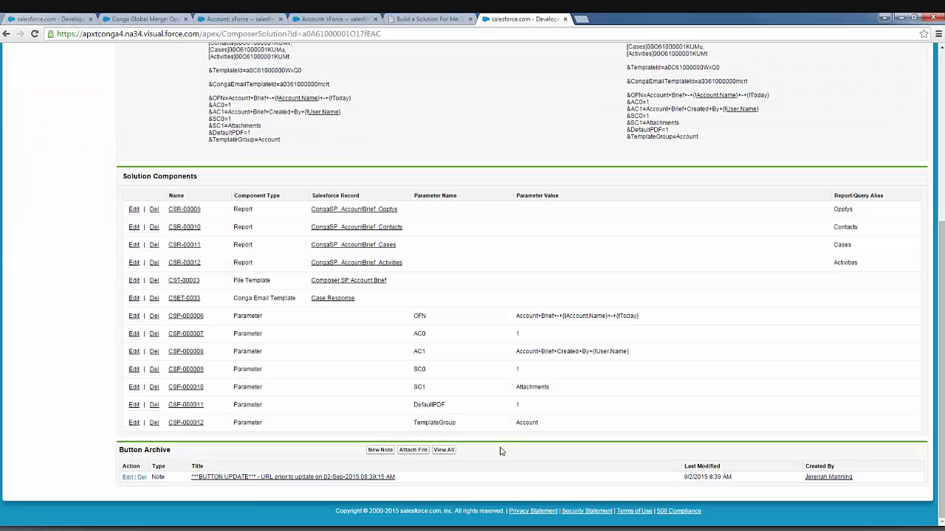
pyautogui.scroll(5, 501, 451)
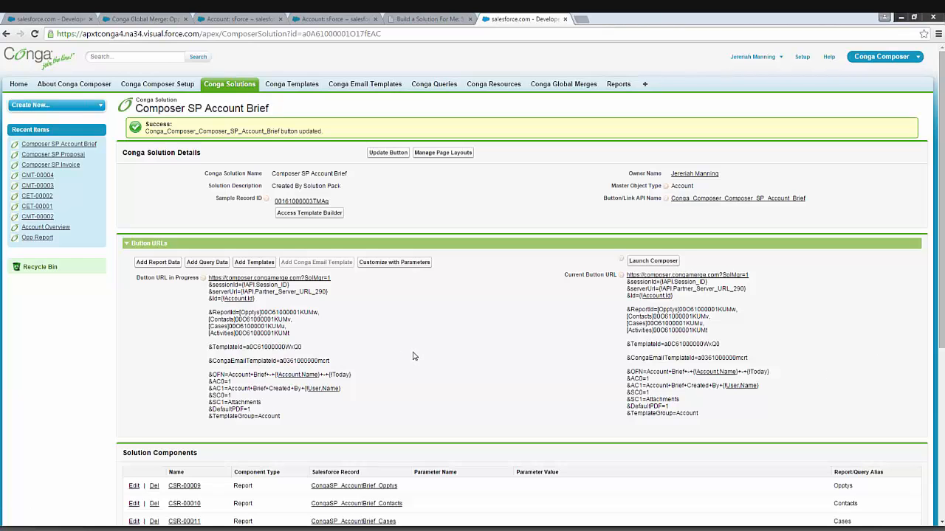
pyautogui.scroll(-1, 414, 356)
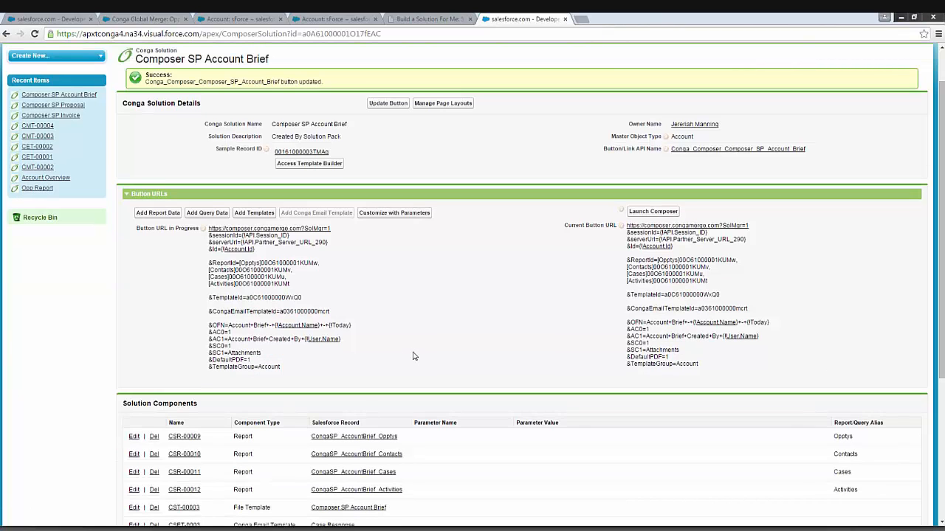
# Open the Composer SP Account Brief file template from the solution components and view its Account Brief Template.docx attachment in Word.
pyautogui.scroll(-3, 413, 357)
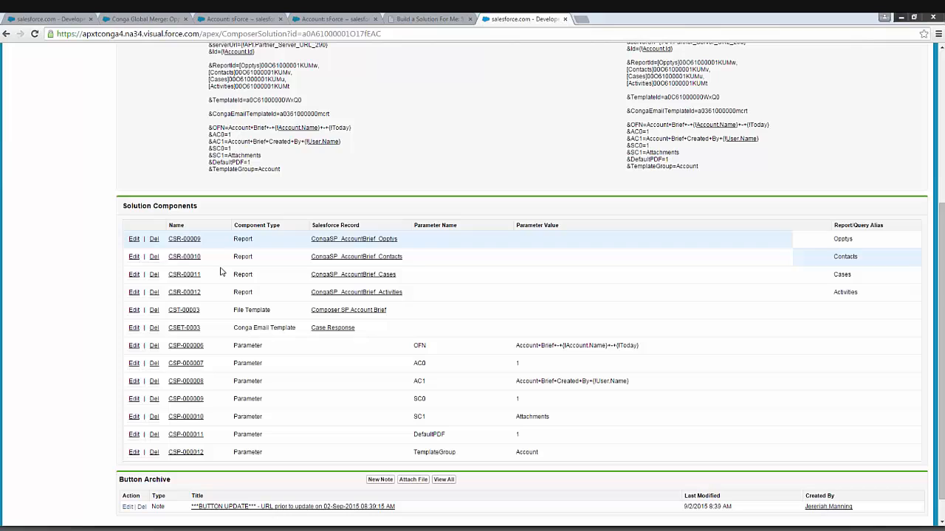
pyautogui.click(346, 310)
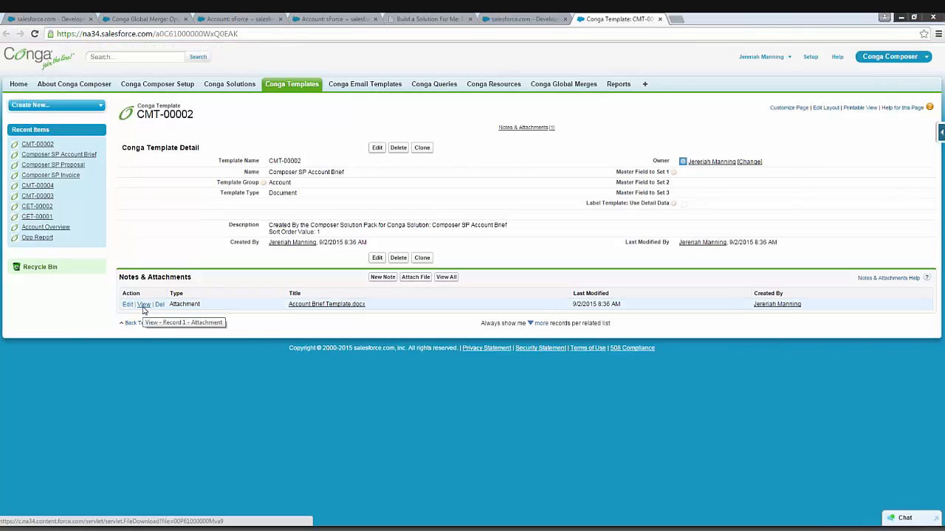
pyautogui.click(143, 305)
pyautogui.click(44, 516)
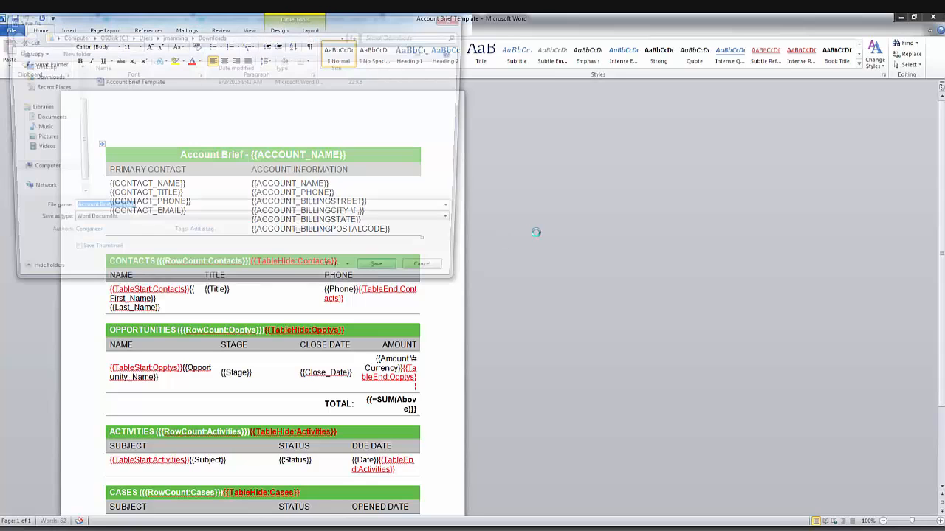
pyautogui.click(40, 67)
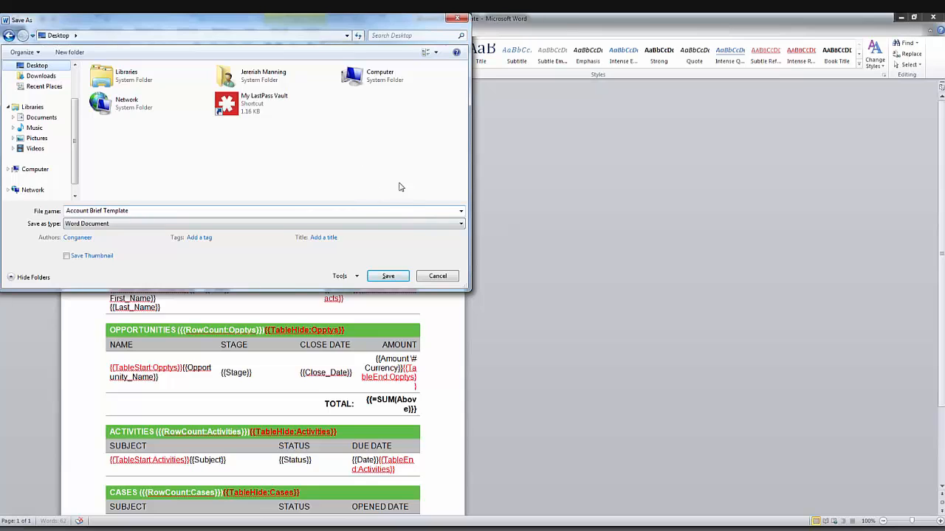
pyautogui.click(435, 276)
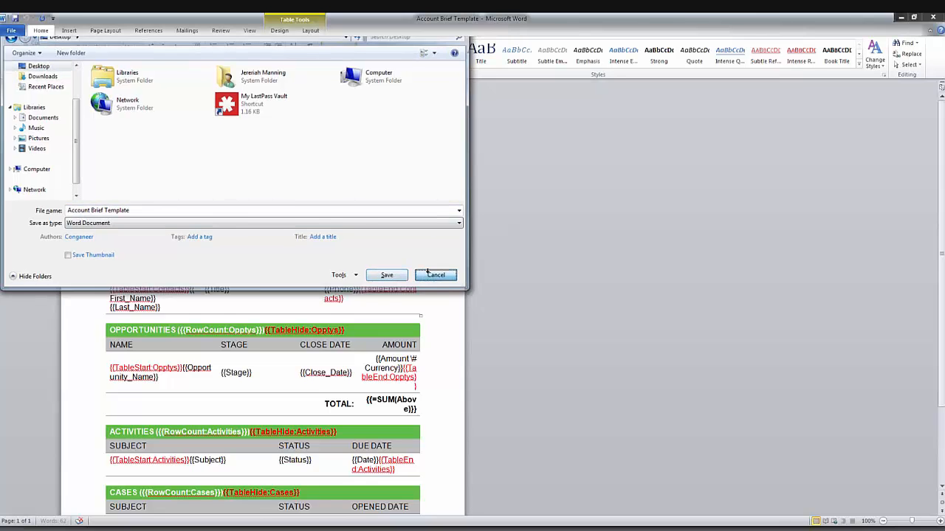
pyautogui.click(698, 160)
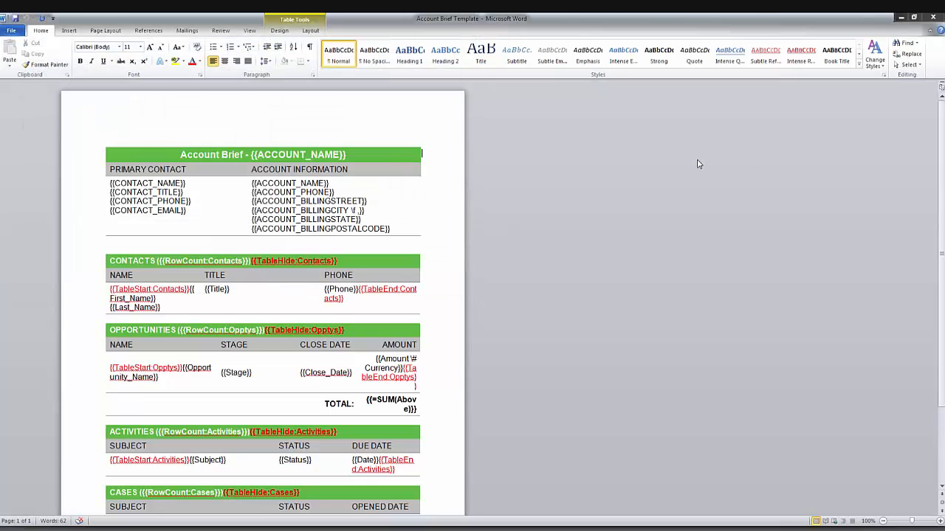
# Switch back to the browser and open the Conga Templates home list.
pyautogui.hotkey('alt', 'Tab')
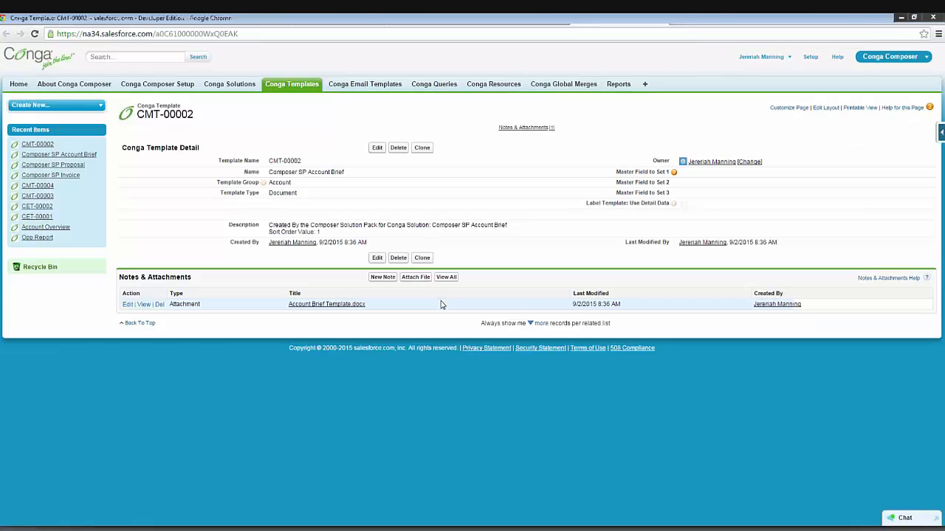
pyautogui.click(289, 84)
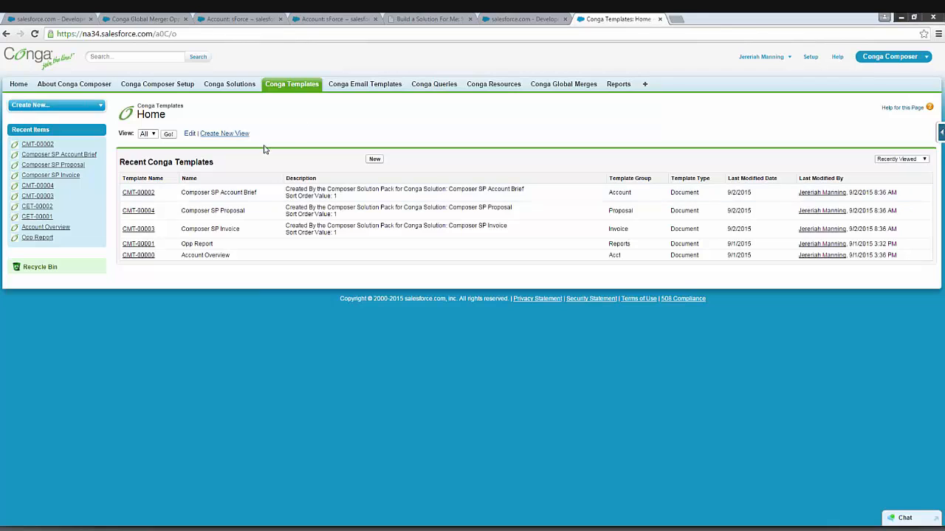
# Open appexchange.com in a new browser tab and go to the Conga Composer listing among the most popular apps.
pyautogui.click(678, 19)
pyautogui.write('appexchange.com')
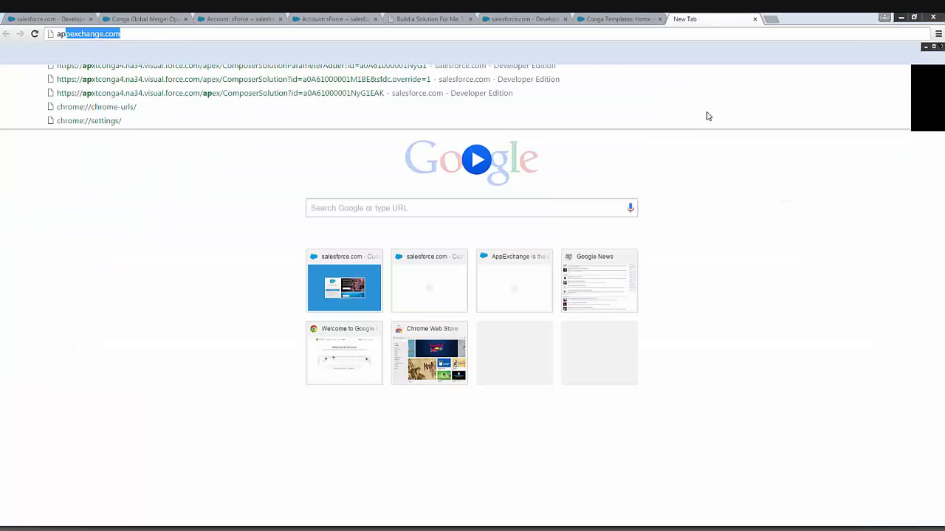
pyautogui.press('Return')
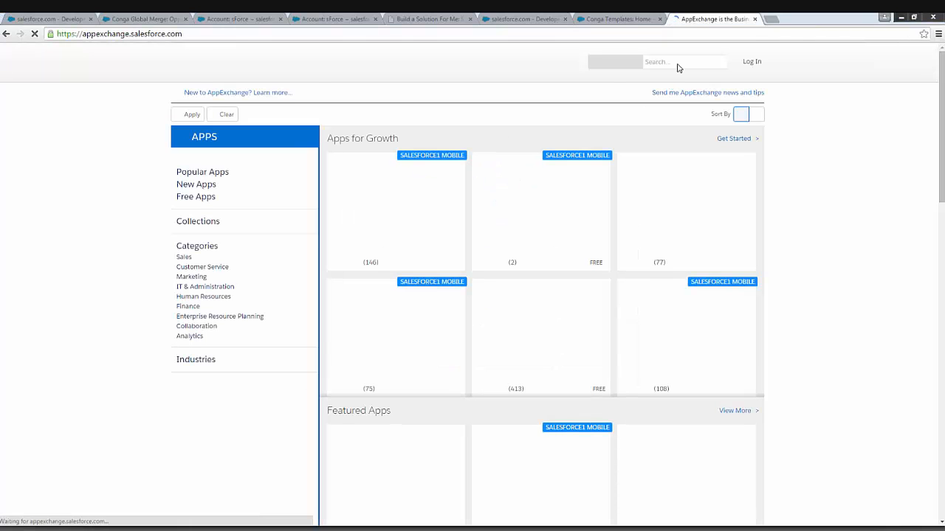
pyautogui.scroll(-5, 595, 372)
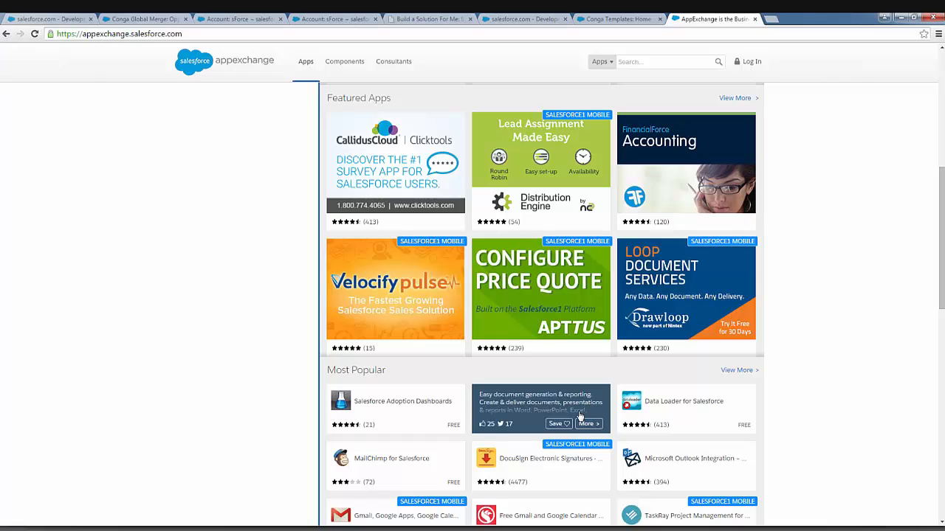
pyautogui.click(529, 407)
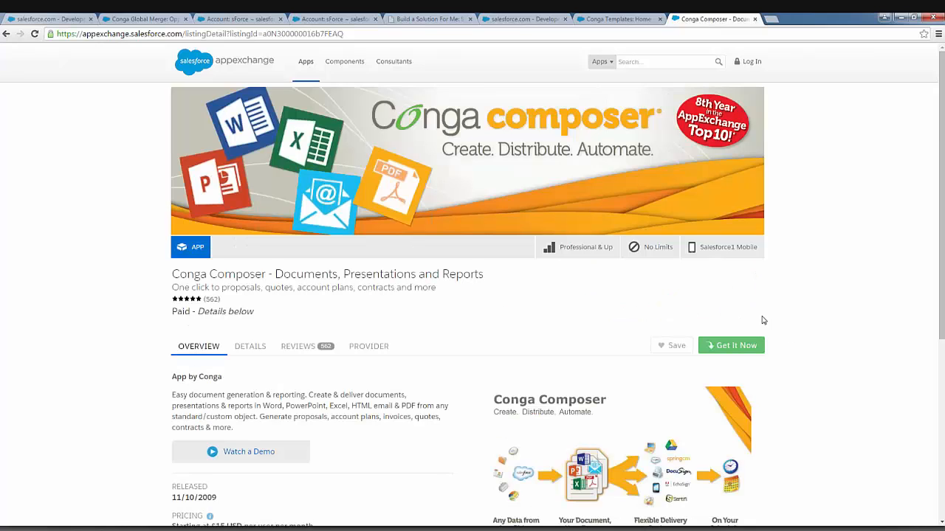
# Review the Conga Composer listing's overview and details, checking the version in its package details.
pyautogui.scroll(-3, 764, 321)
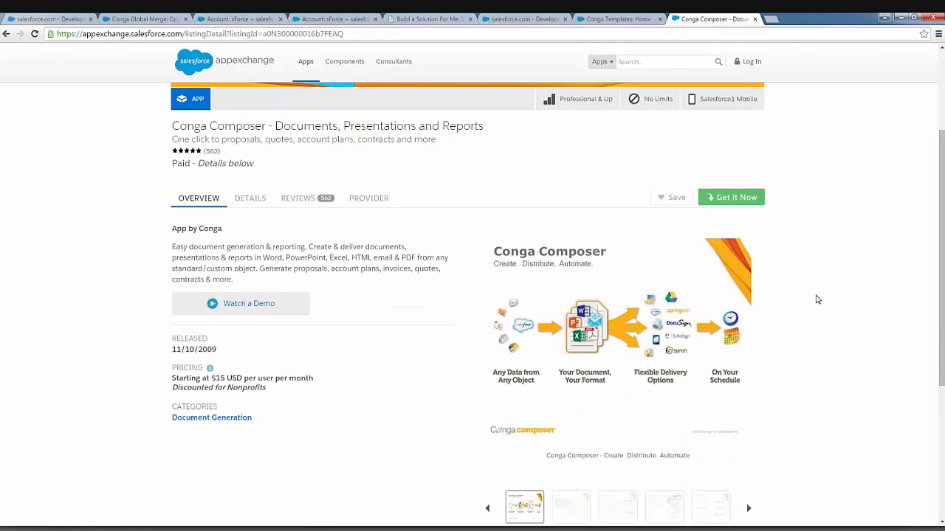
pyautogui.scroll(-1, 793, 264)
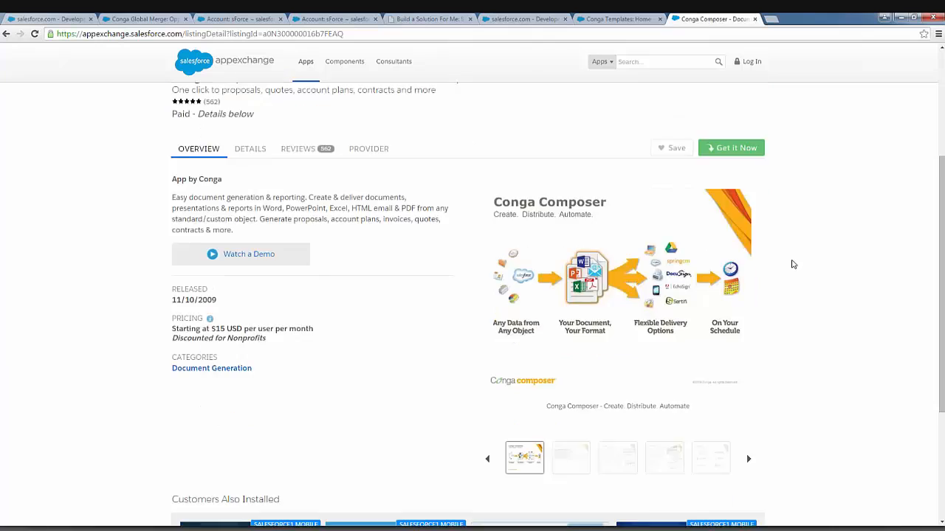
pyautogui.scroll(1, 793, 264)
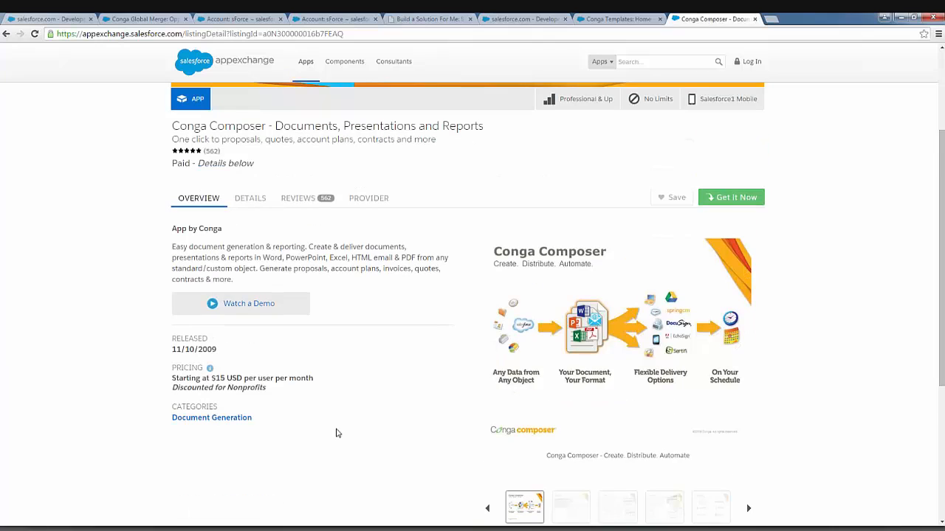
pyautogui.click(259, 203)
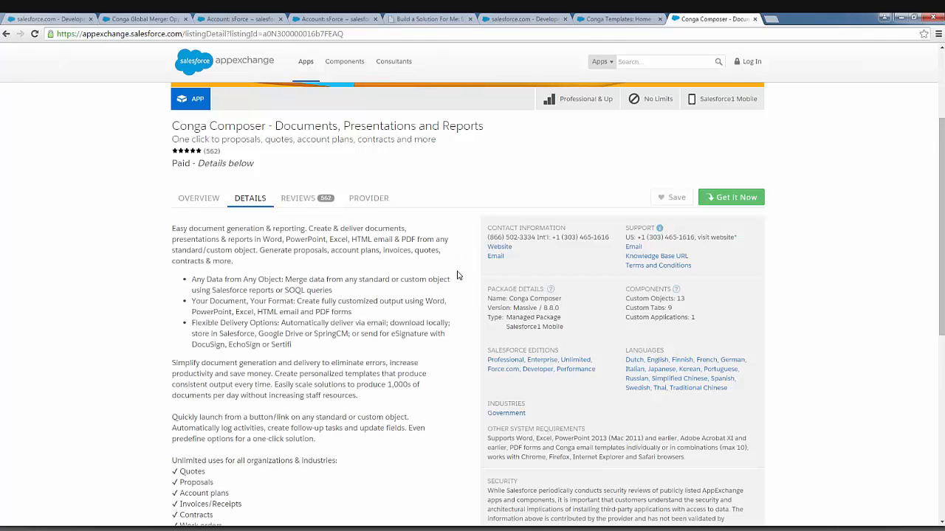
pyautogui.scroll(-1, 457, 275)
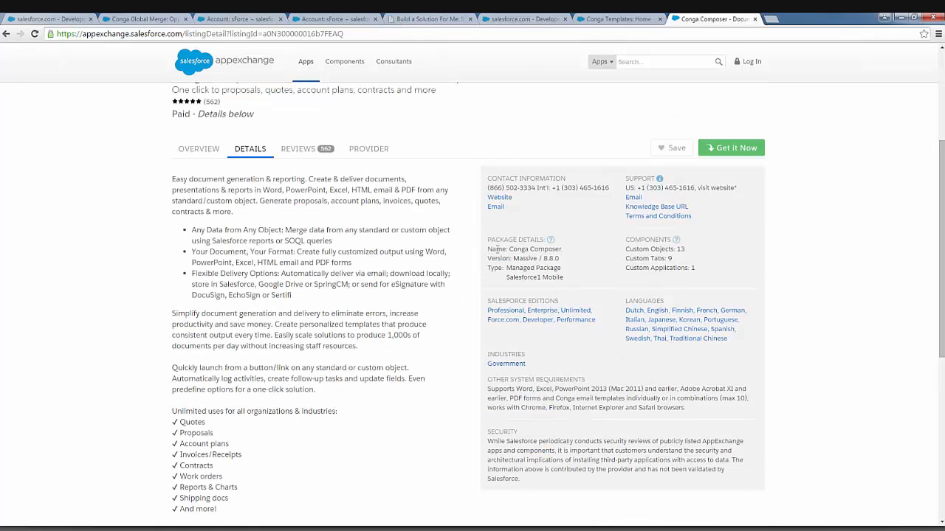
pyautogui.doubleClick(551, 258)
pyautogui.doubleClick(526, 259)
pyautogui.click(894, 215)
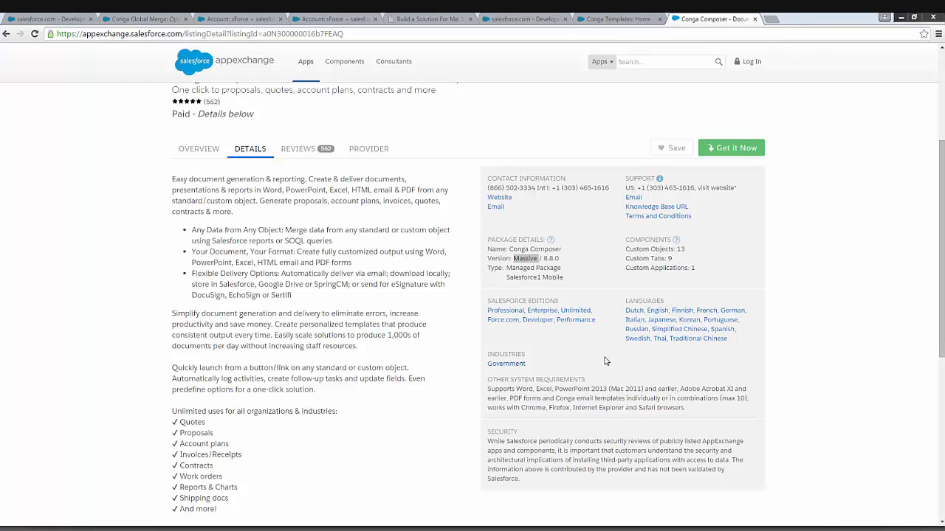
pyautogui.click(562, 262)
pyautogui.moveTo(559, 262); pyautogui.dragTo(513, 258)
pyautogui.click(560, 270)
# Return to the CongaSphere Solution Packs page and review the DocuSign and Adobe Document Cloud eSign pack contents.
pyautogui.click(426, 20)
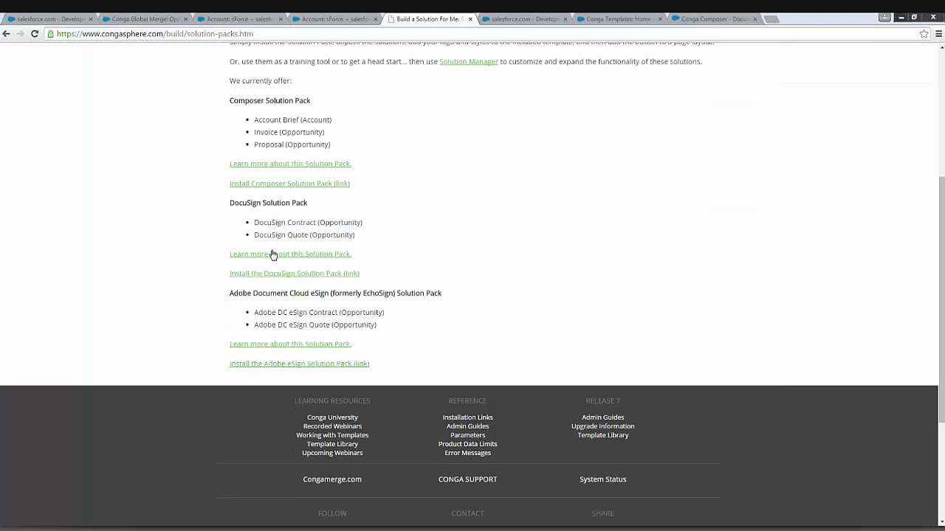
pyautogui.moveTo(254, 223)
pyautogui.mouseDown()
pyautogui.moveTo(341, 225)
pyautogui.moveTo(361, 238)
pyautogui.moveTo(255, 239)
pyautogui.mouseUp()
pyautogui.click(389, 252)
pyautogui.doubleClick(273, 293)
pyautogui.click(301, 296)
# Return to the Opp Report Conga Solution and open its All Opps [AllOpps] report component.
pyautogui.click(144, 18)
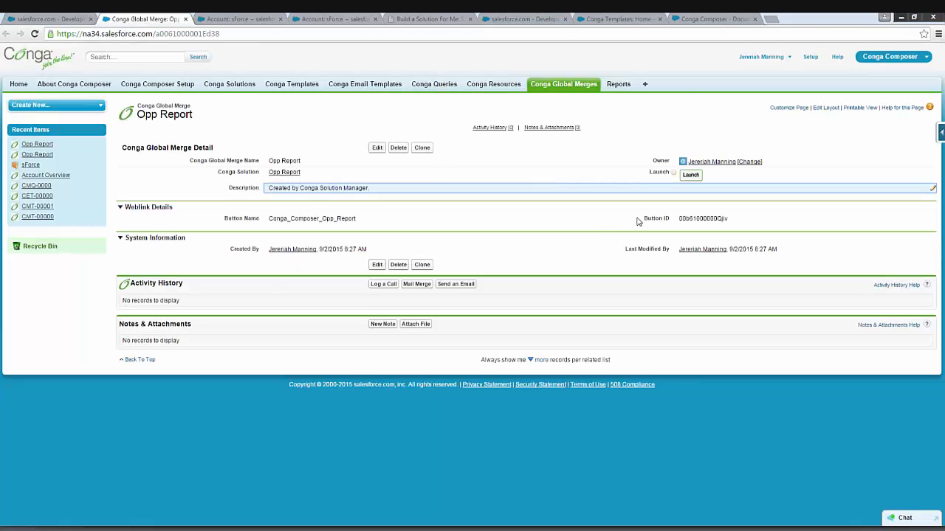
pyautogui.click(48, 19)
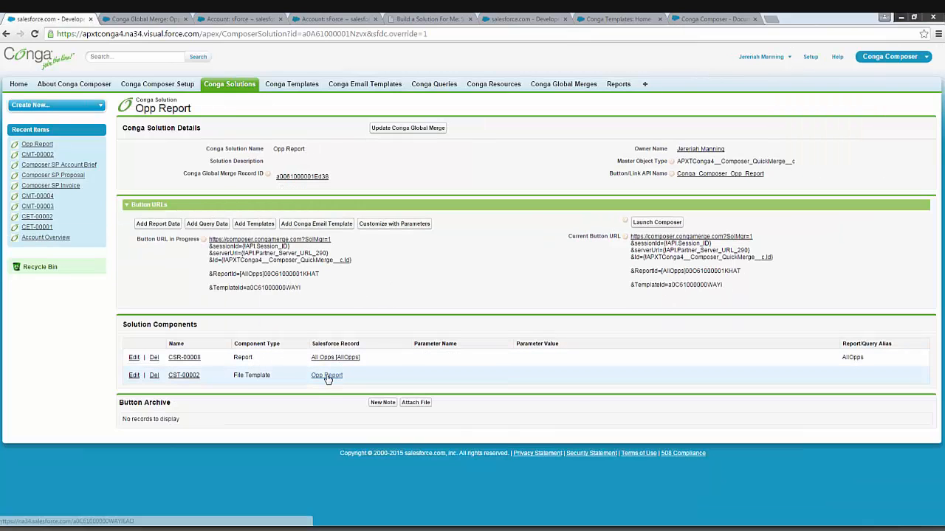
pyautogui.click(337, 358)
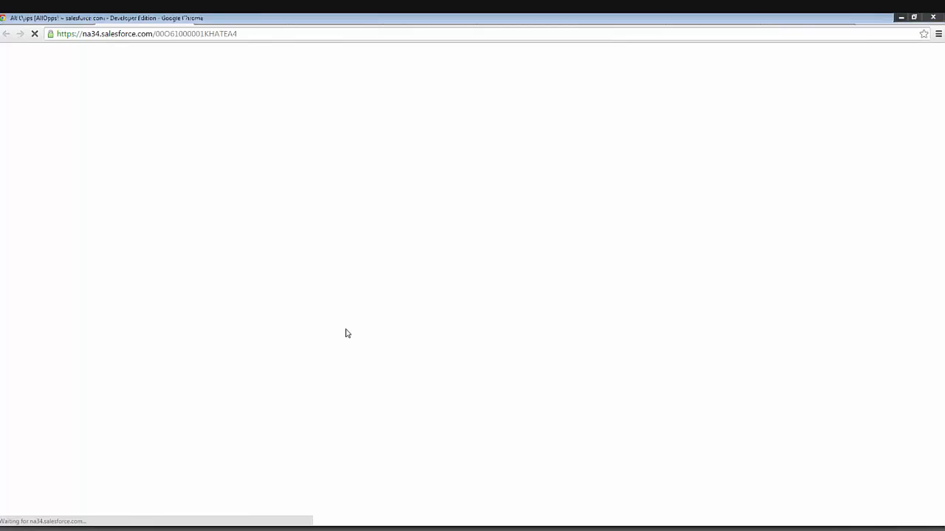
# Examine the All Opps report's opportunity rows, columns and report options.
pyautogui.scroll(-1, 418, 296)
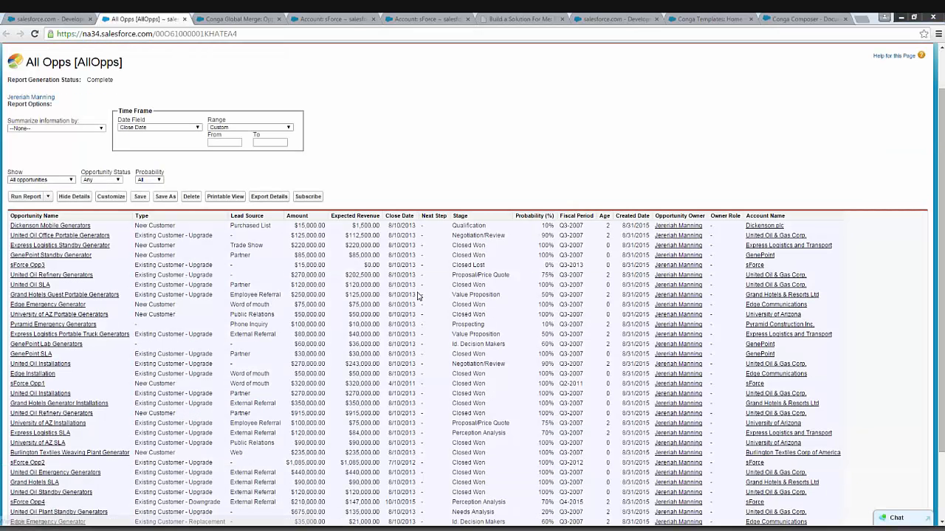
pyautogui.scroll(-1, 418, 296)
pyautogui.scroll(2, 44, 222)
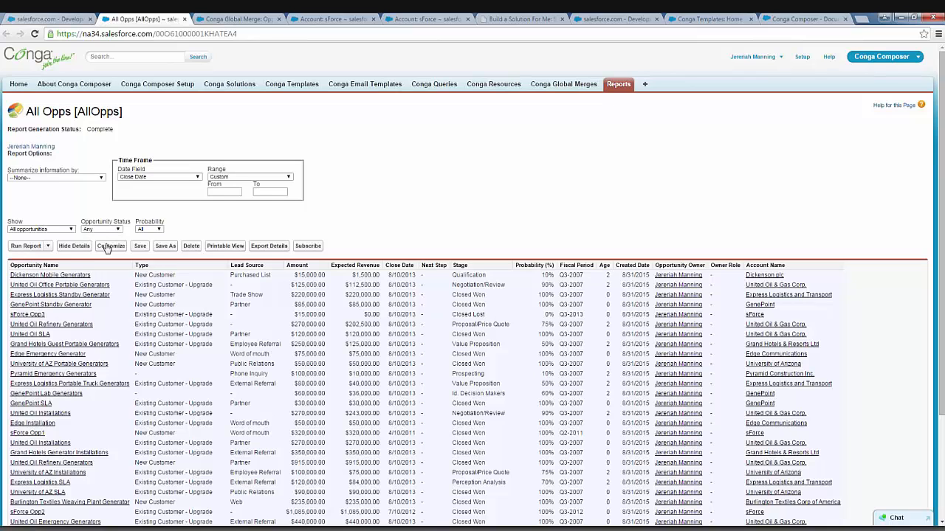
pyautogui.scroll(-1, 107, 248)
pyautogui.scroll(-1, 107, 249)
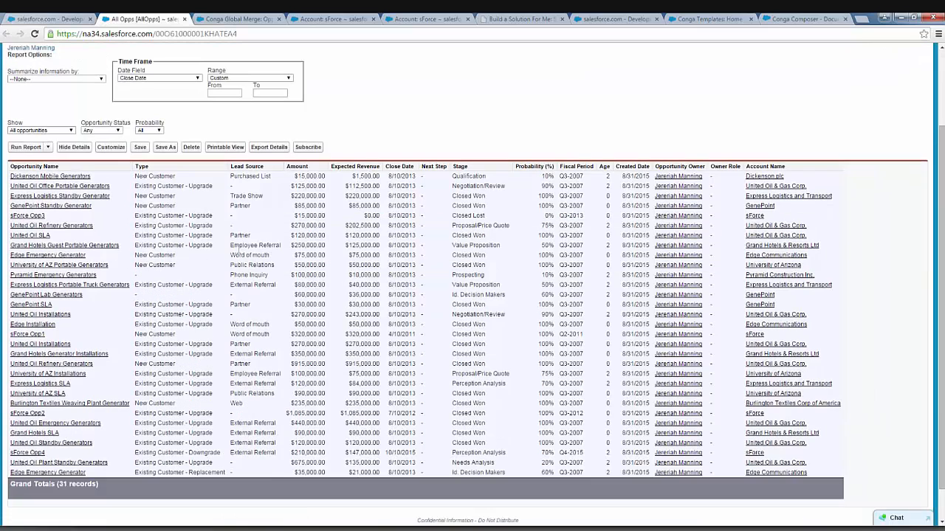
pyautogui.scroll(1, 255, 248)
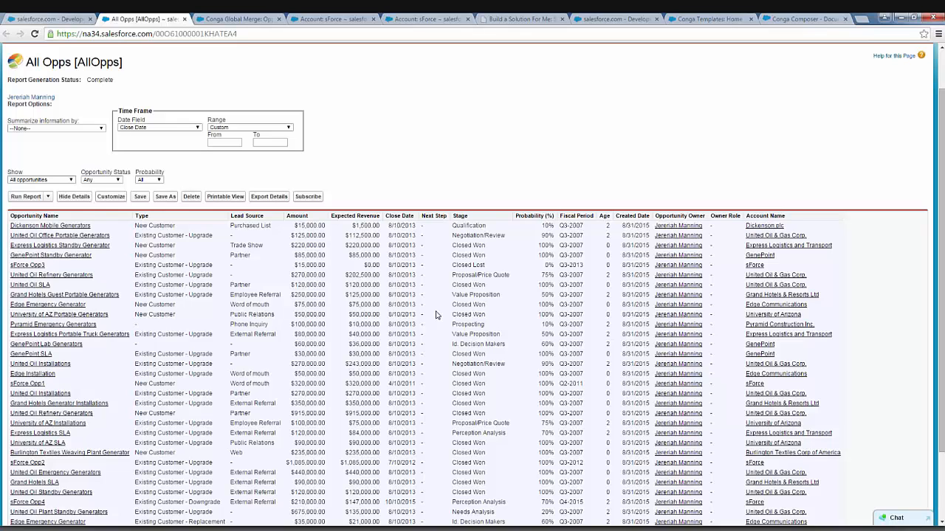
pyautogui.scroll(-1, 437, 316)
pyautogui.scroll(-1, 436, 316)
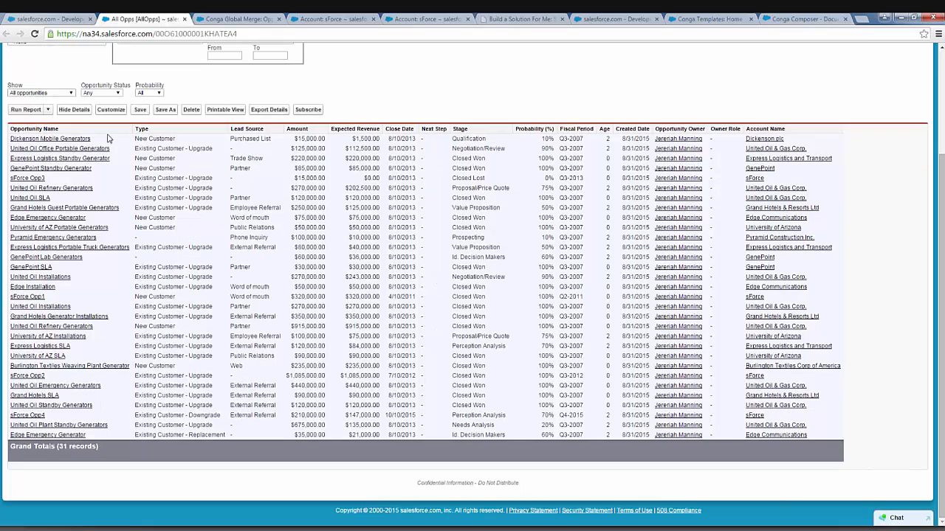
pyautogui.moveTo(110, 139); pyautogui.dragTo(577, 374)
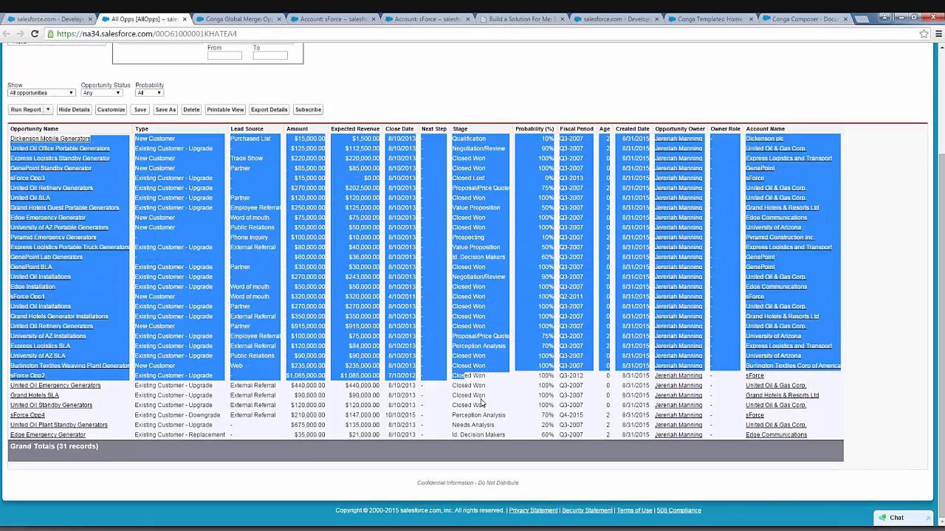
pyautogui.click(577, 373)
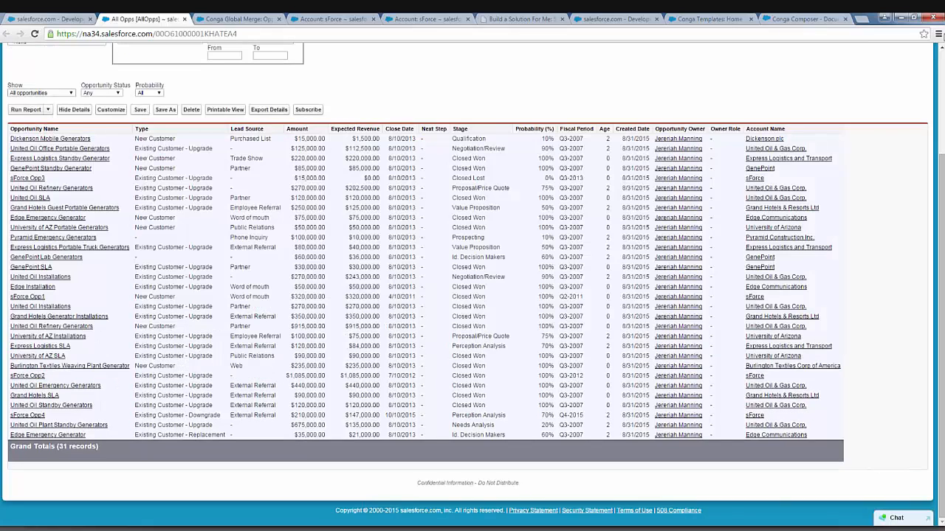